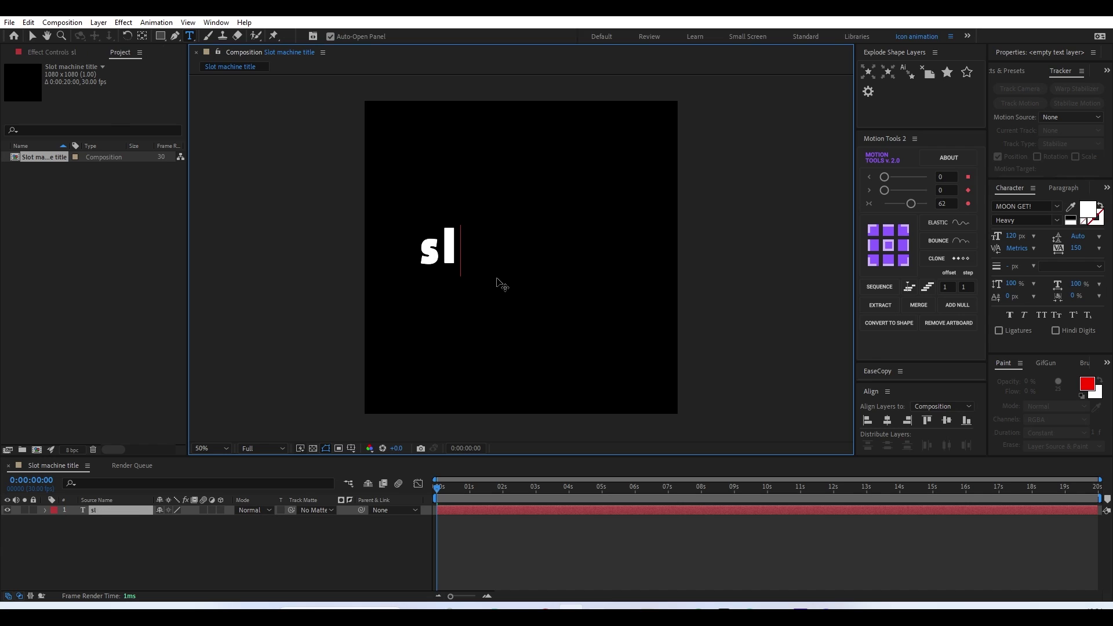
Retype the title as SLOT and centre it in the composition
key("BackSpace")
key("BackSpace")
type("S")
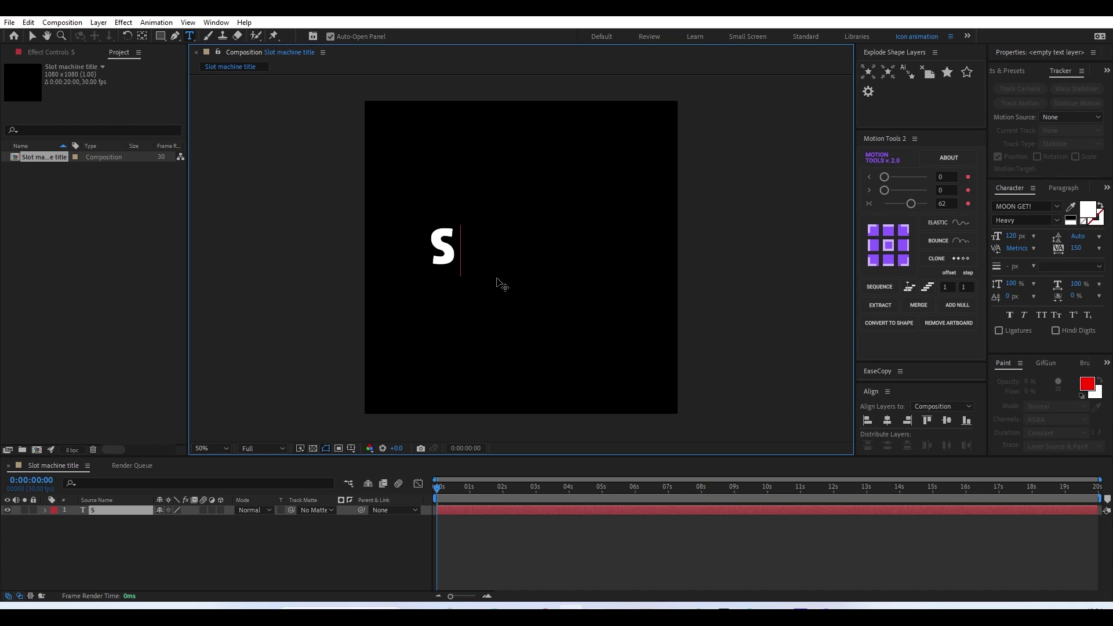
type("LOT")
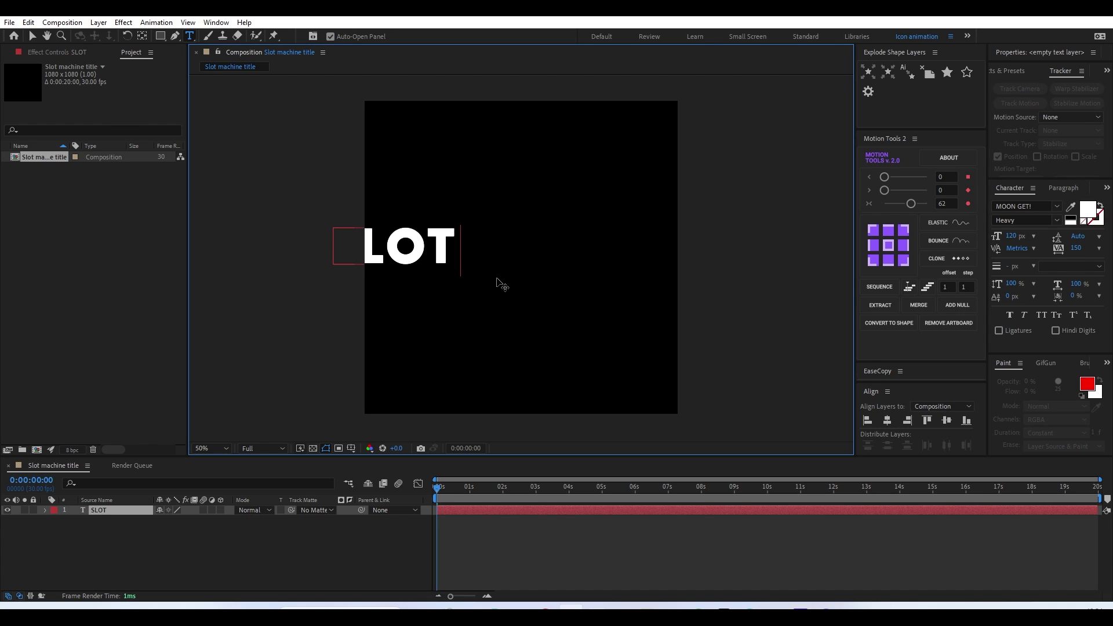
left_click(34, 37)
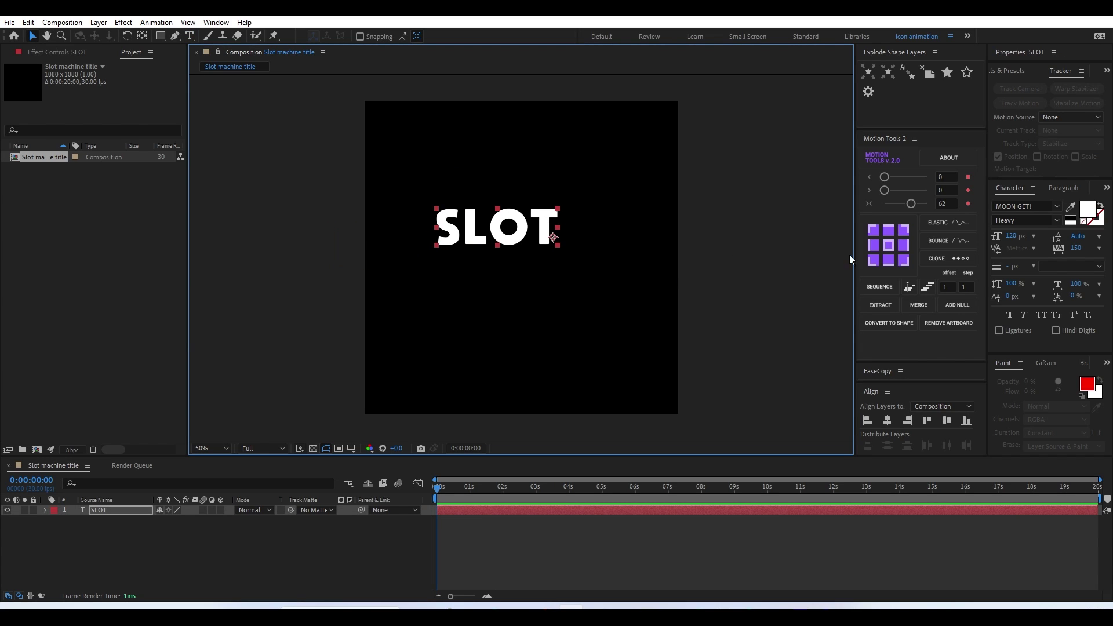
left_click(893, 250)
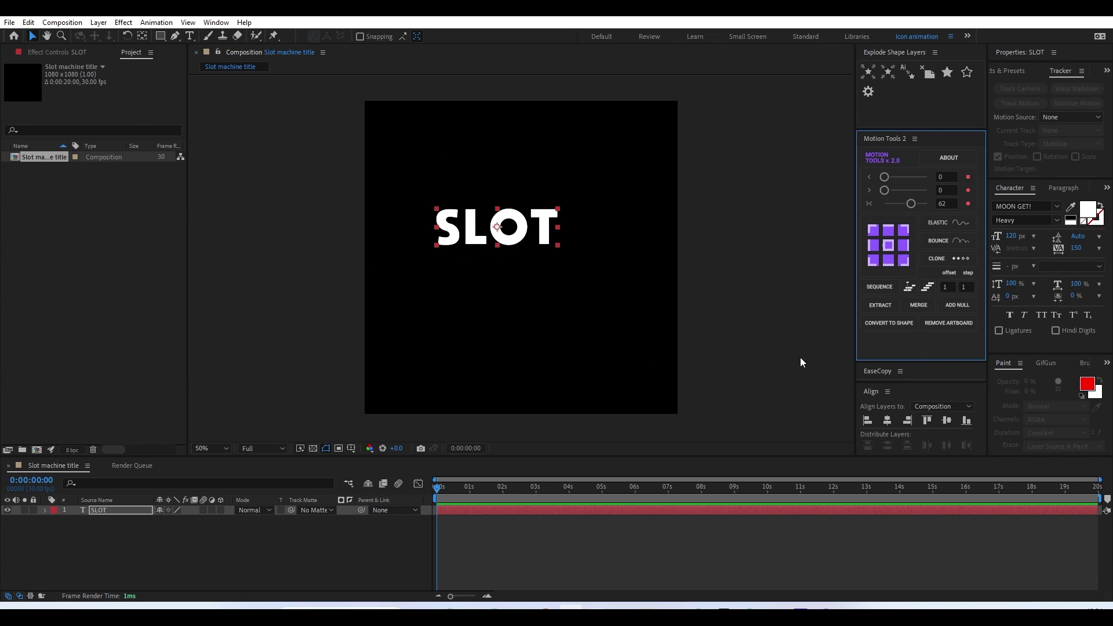
left_click(887, 421)
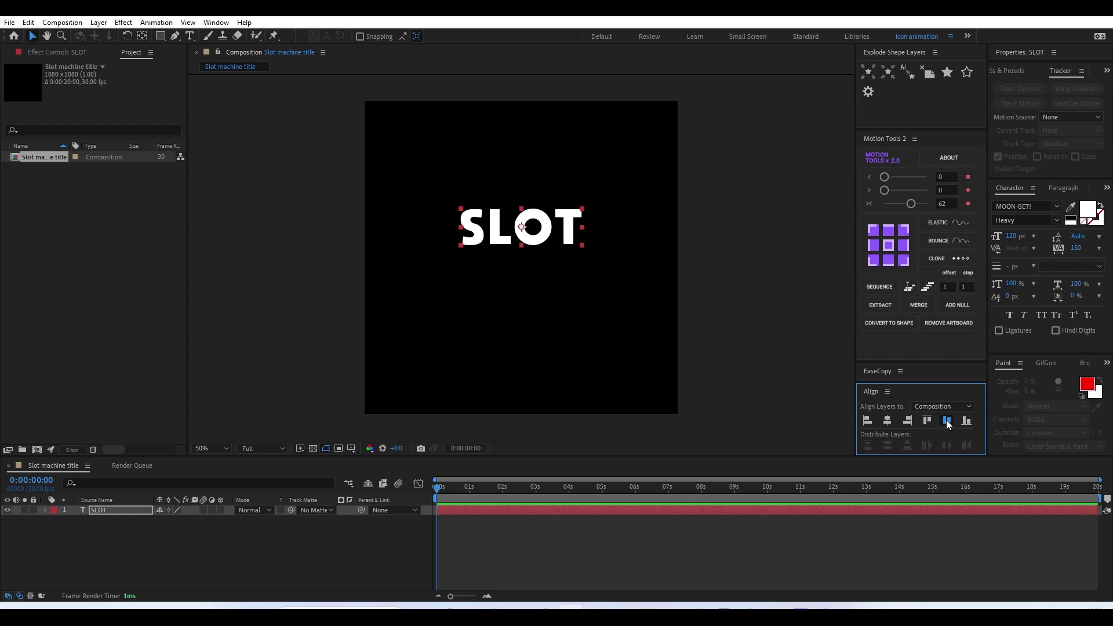
left_click(946, 419)
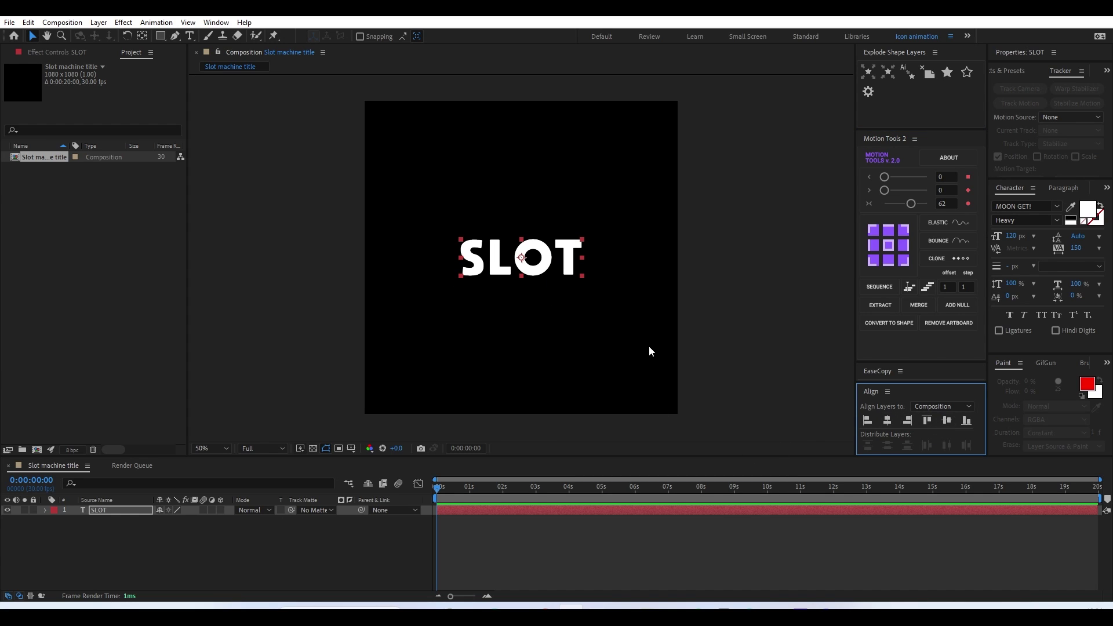
Enlarge the title to 200 px and re-centre it horizontally and vertically
left_click(1011, 236)
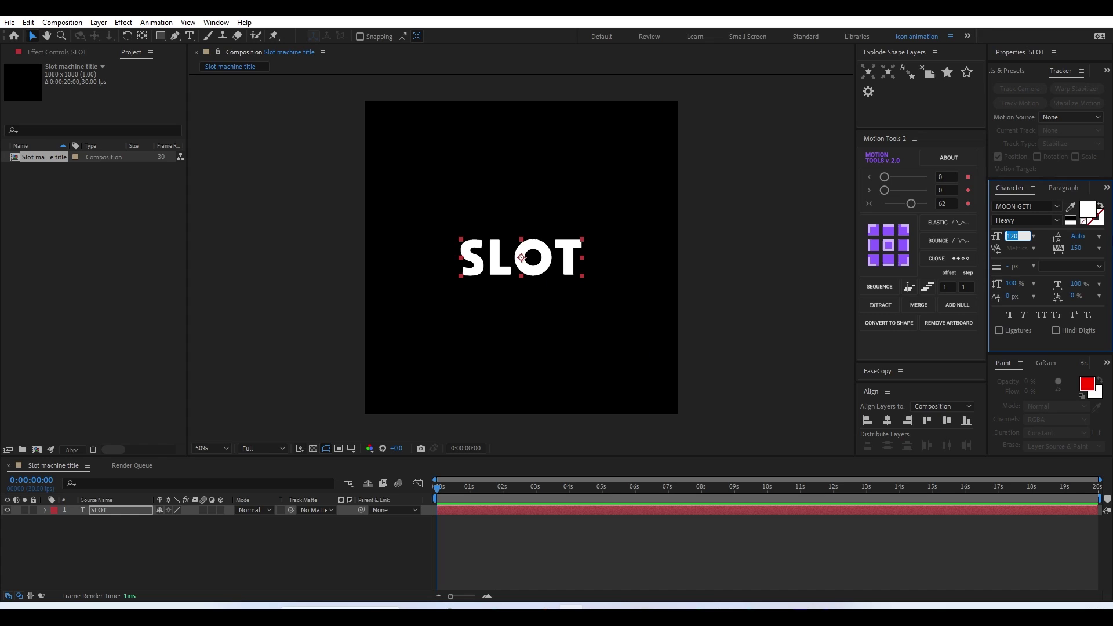
type("200")
key("Return")
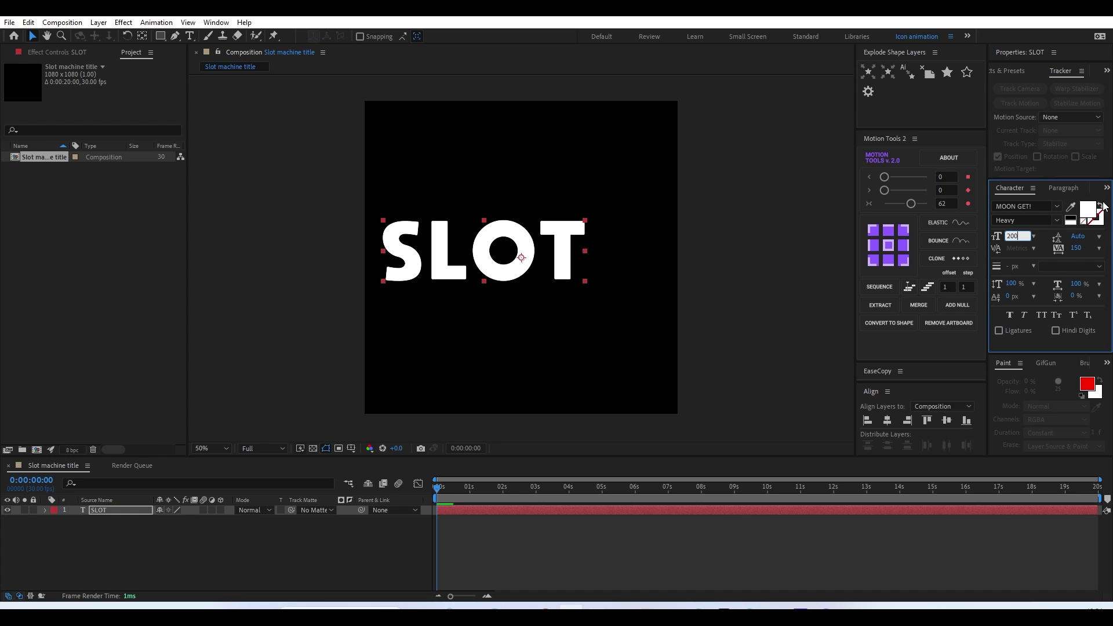
left_click(888, 244)
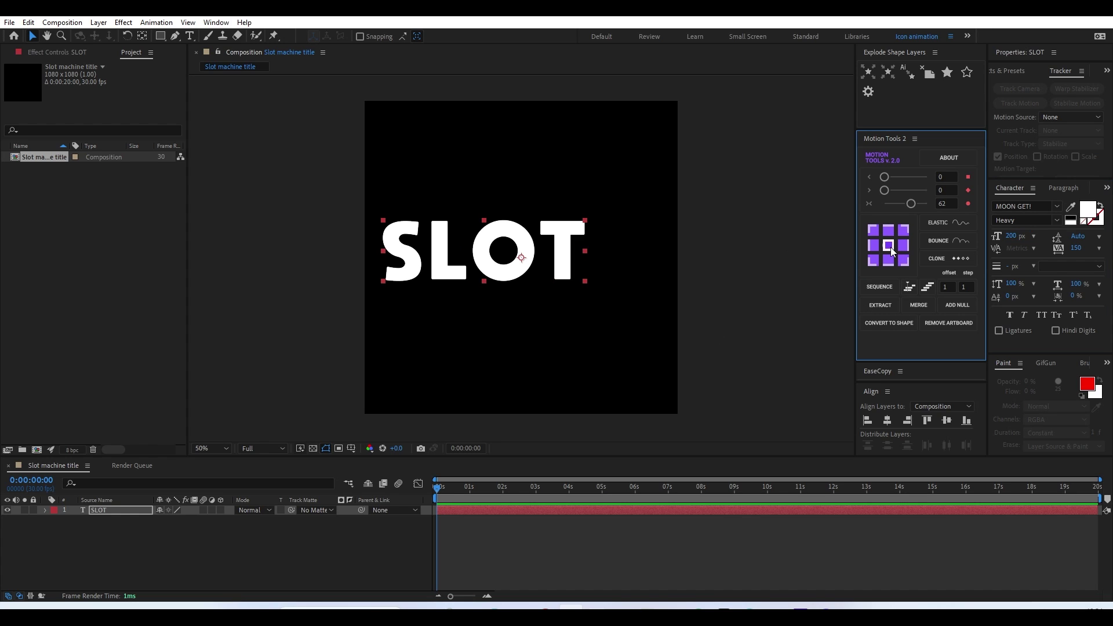
left_click(887, 420)
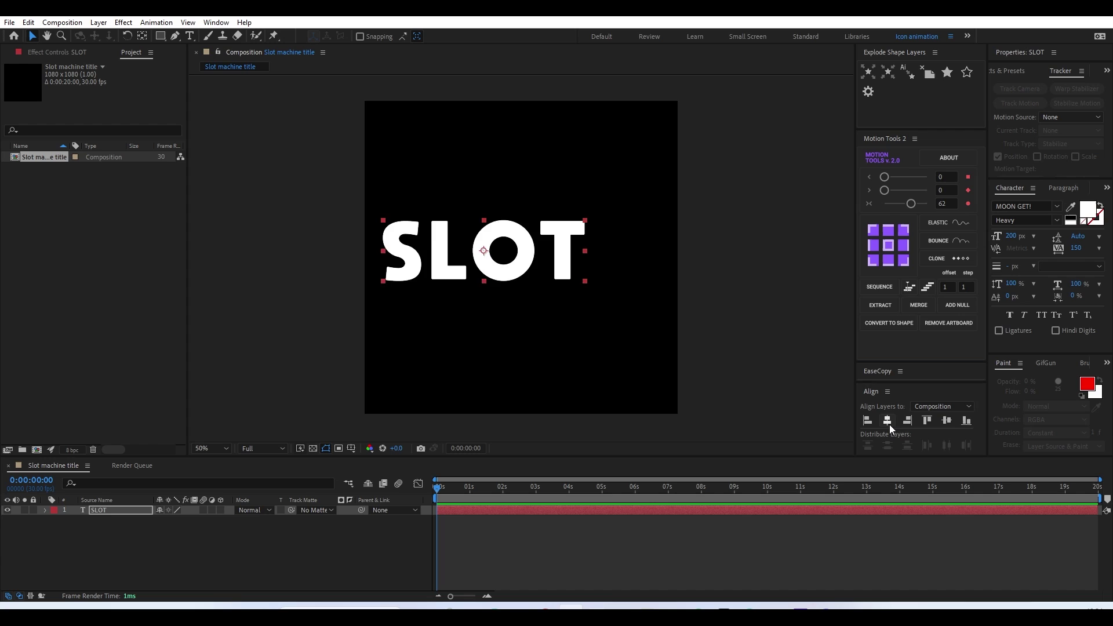
left_click(947, 420)
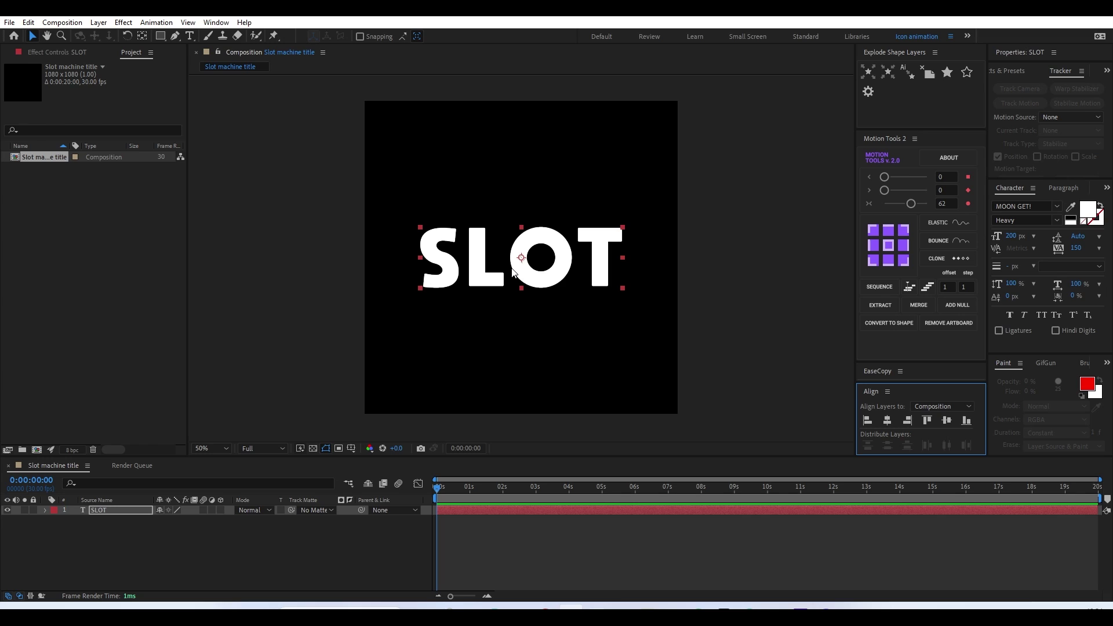
Trim the SLOT text layer down to just the letter S
right_click(121, 510)
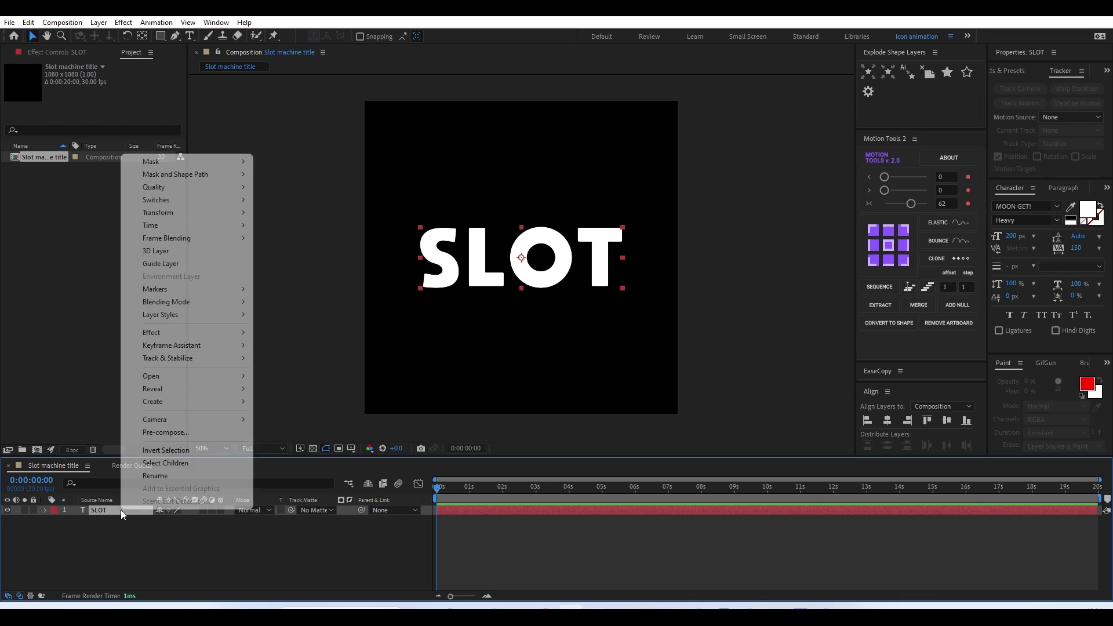
mouse_move(185, 395)
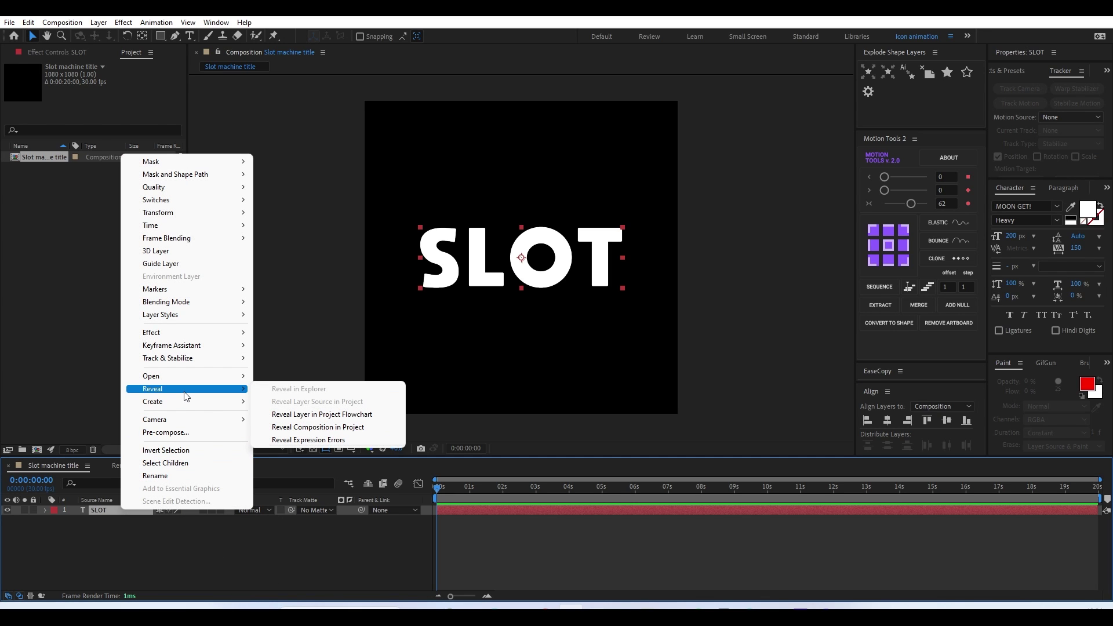
left_click(467, 262)
double_click(467, 262)
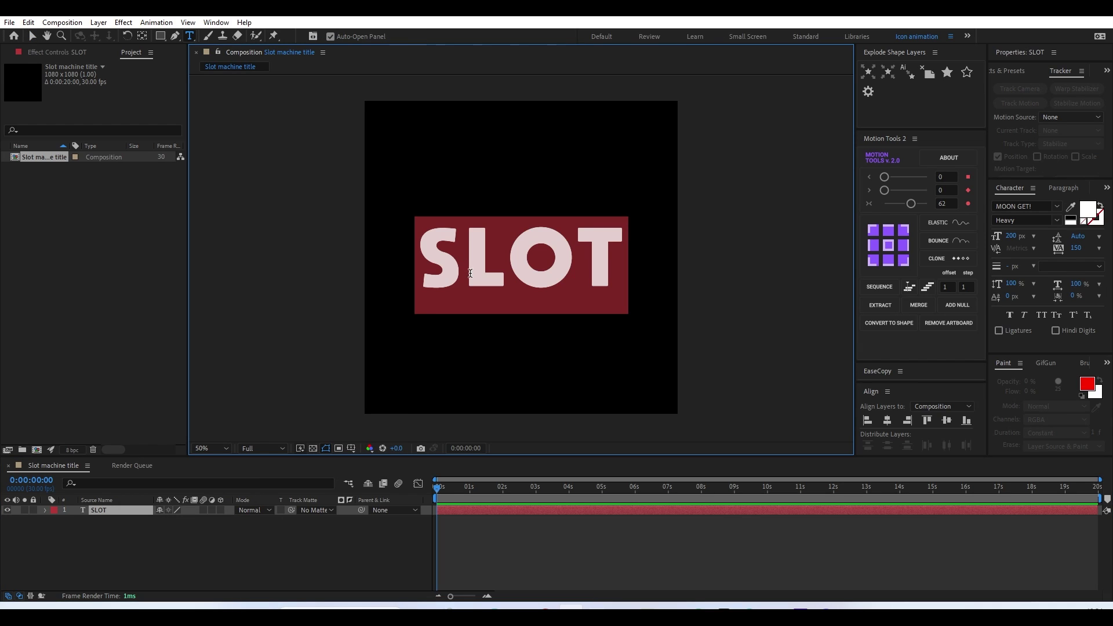
left_click_drag(469, 261, 704, 290)
key("BackSpace")
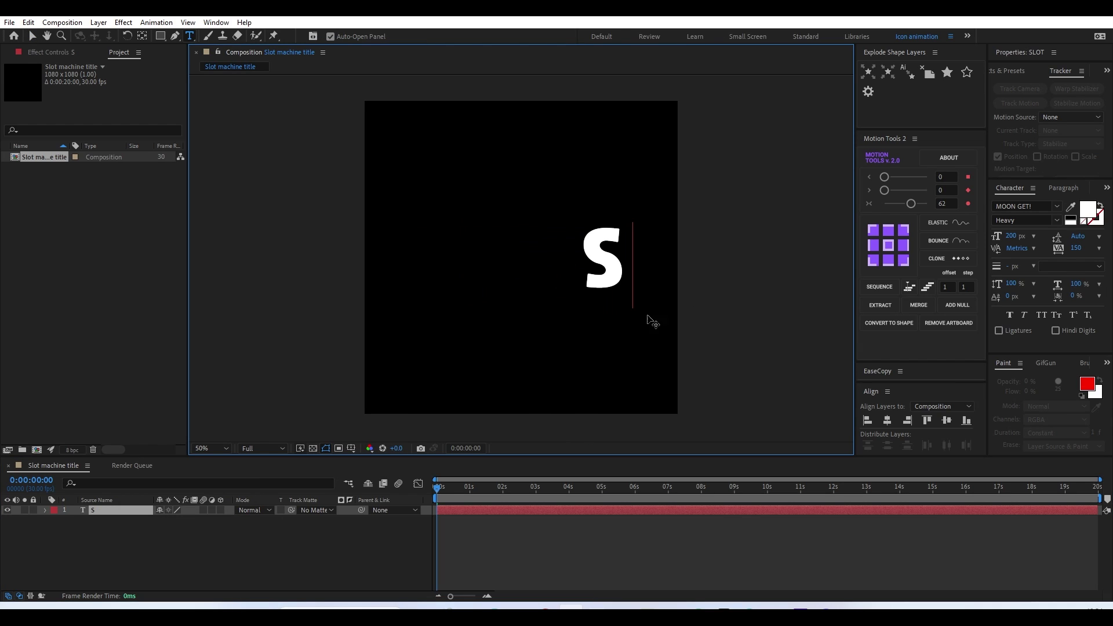
key("Escape")
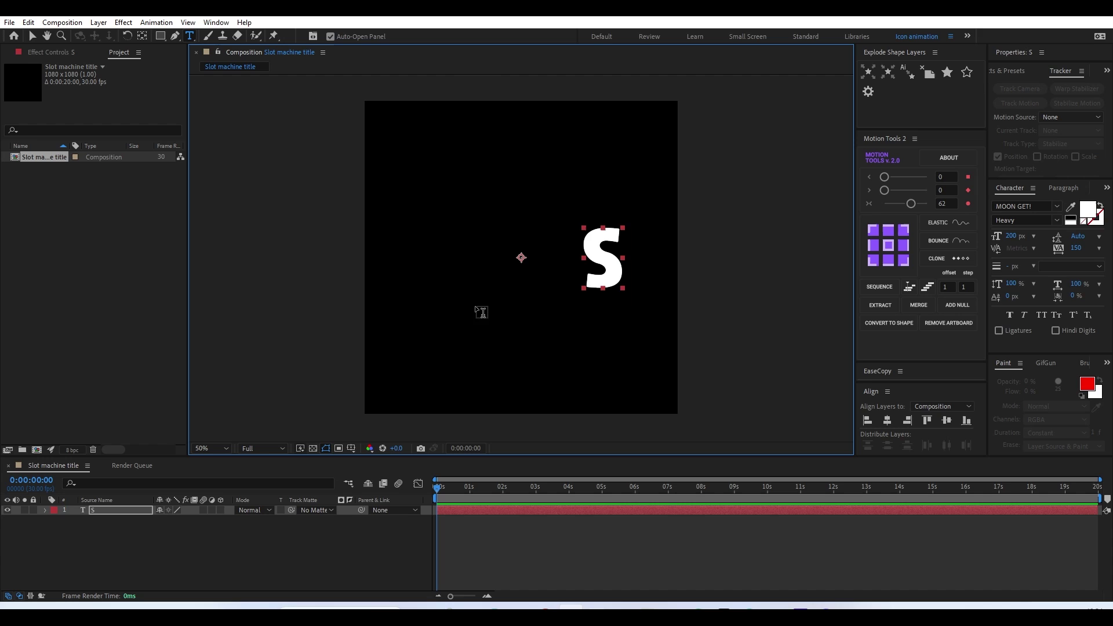
Create a new text layer beside the S containing only the letter L
left_click(453, 313)
type("LOT")
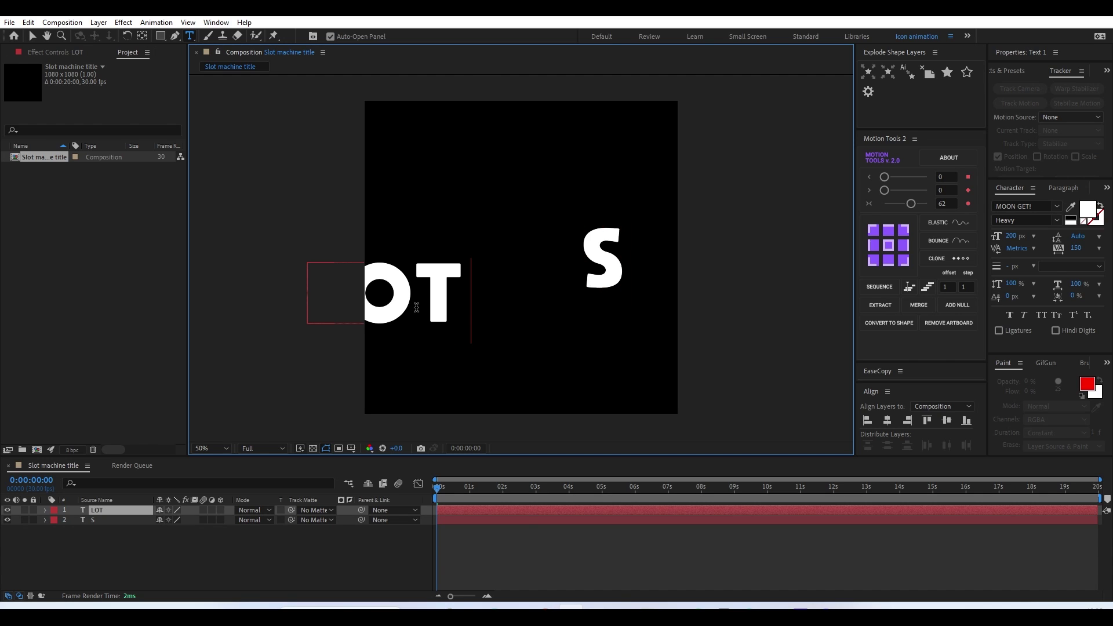
left_click_drag(454, 316, 570, 323)
left_click(571, 322)
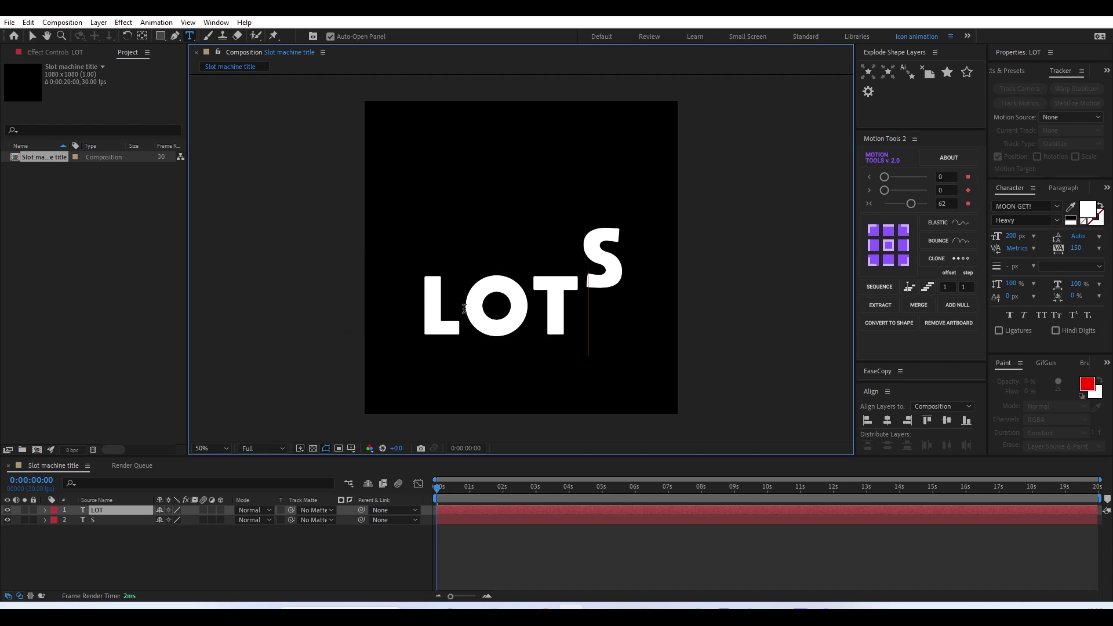
key("shift+Left")
key("shift+Left")
key("BackSpace")
Add separate text layers for the letters O and T
left_click(451, 246)
type("OT")
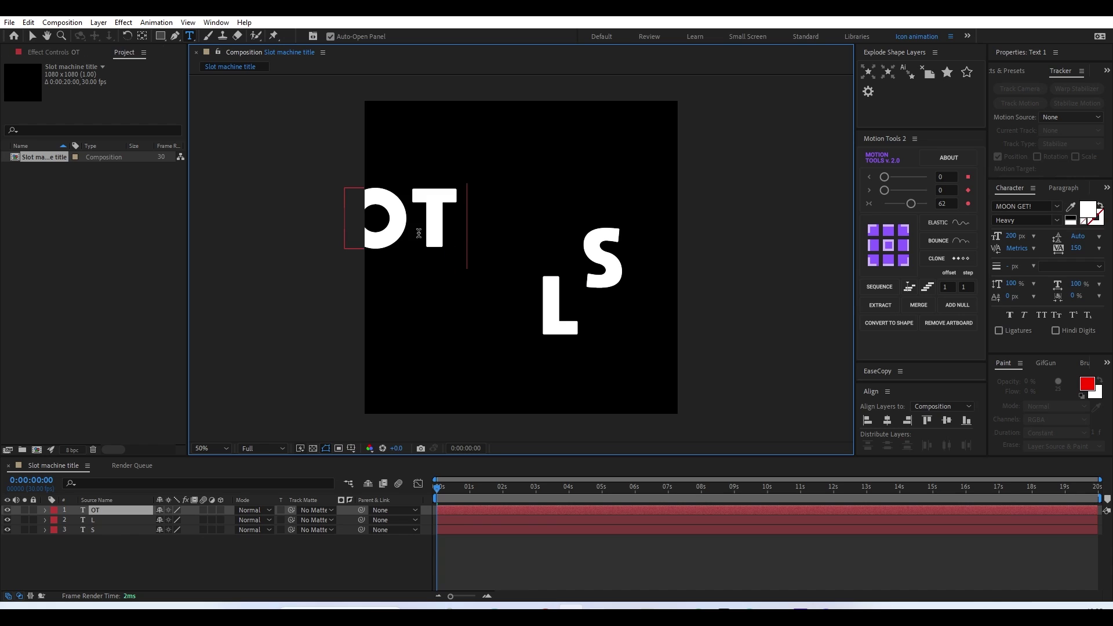
key("BackSpace")
key("Escape")
left_click(487, 304)
type("T")
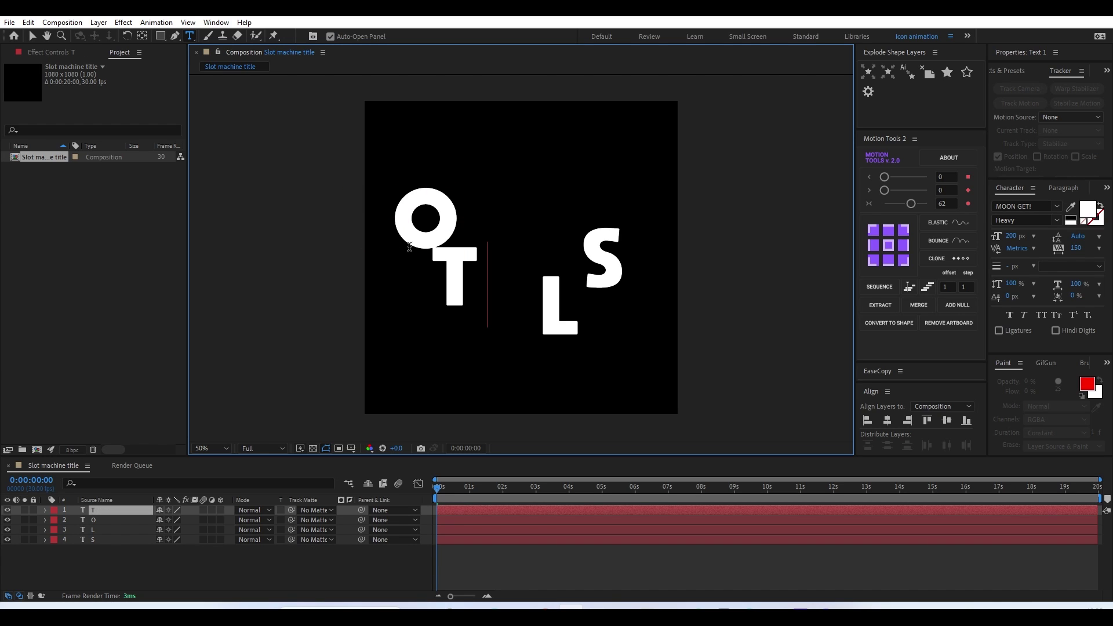
left_click(32, 38)
Centre each letter's anchor point and drag the letters into the order S, L, O, T
left_click_drag(624, 173, 422, 298)
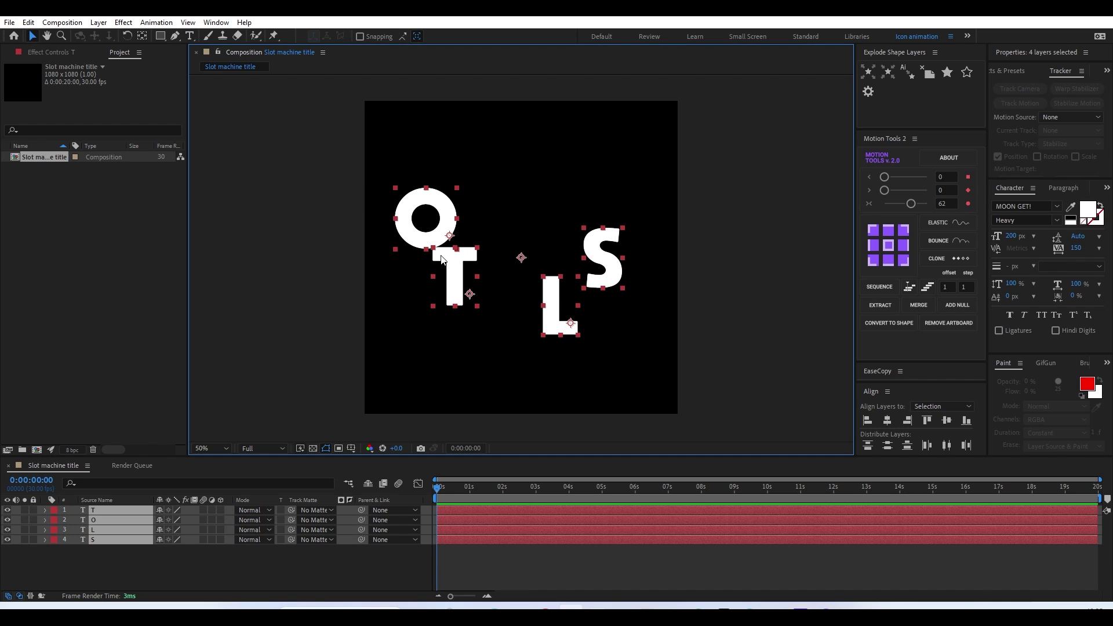
left_click(888, 245)
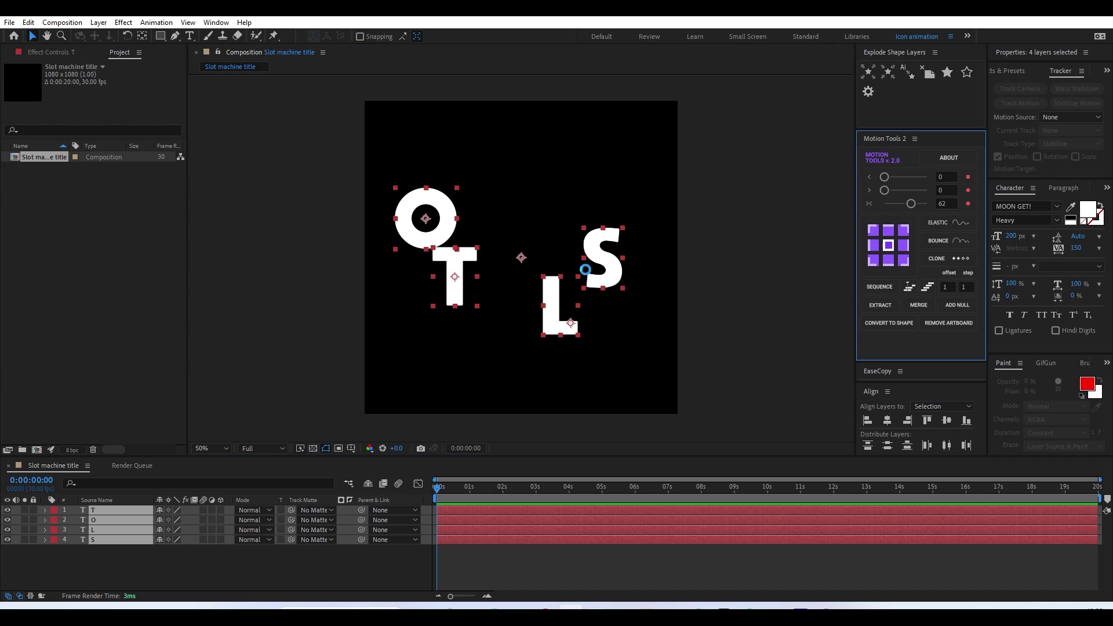
left_click(490, 197)
left_click_drag(455, 277, 587, 190)
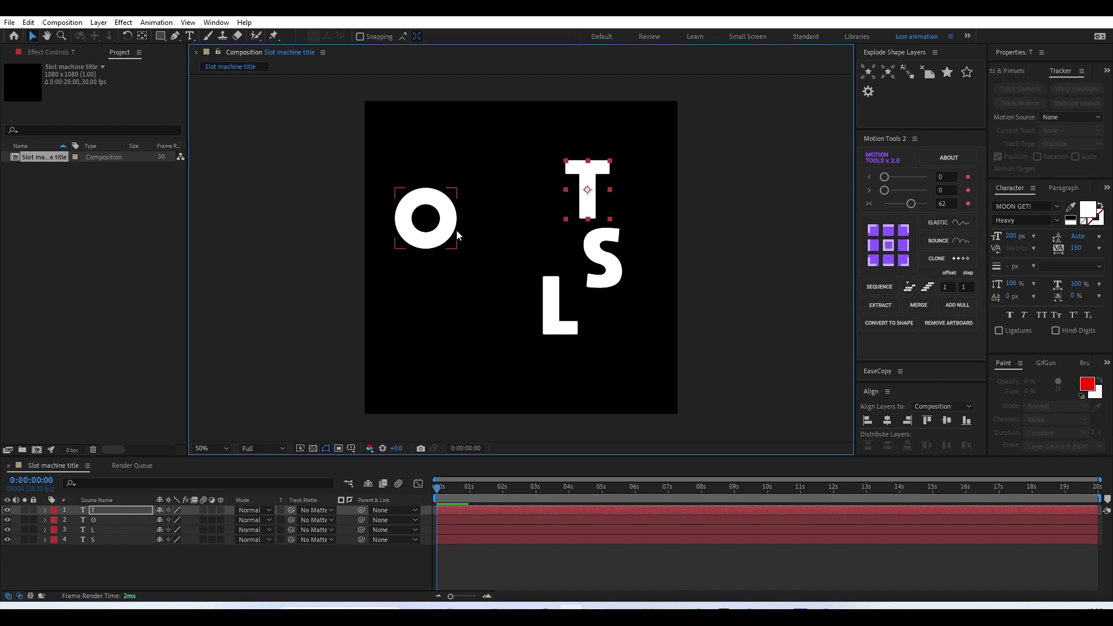
left_click_drag(457, 234, 520, 260)
left_click_drag(603, 261, 401, 258)
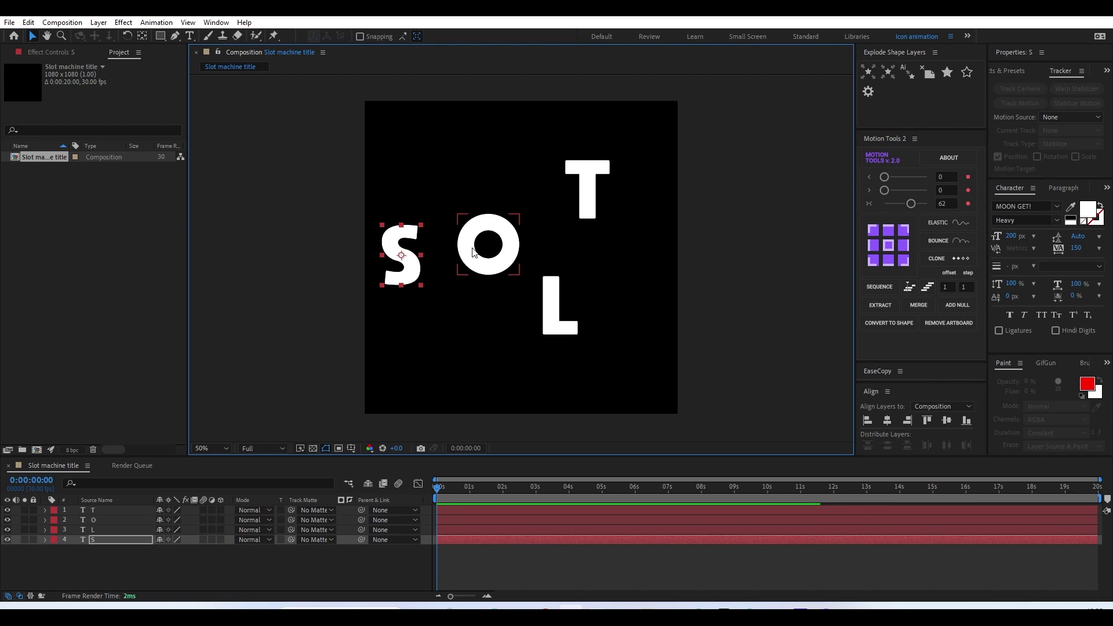
left_click_drag(472, 252, 551, 256)
left_click_drag(559, 305, 463, 259)
left_click_drag(573, 249, 539, 258)
left_click_drag(600, 197, 323, 229)
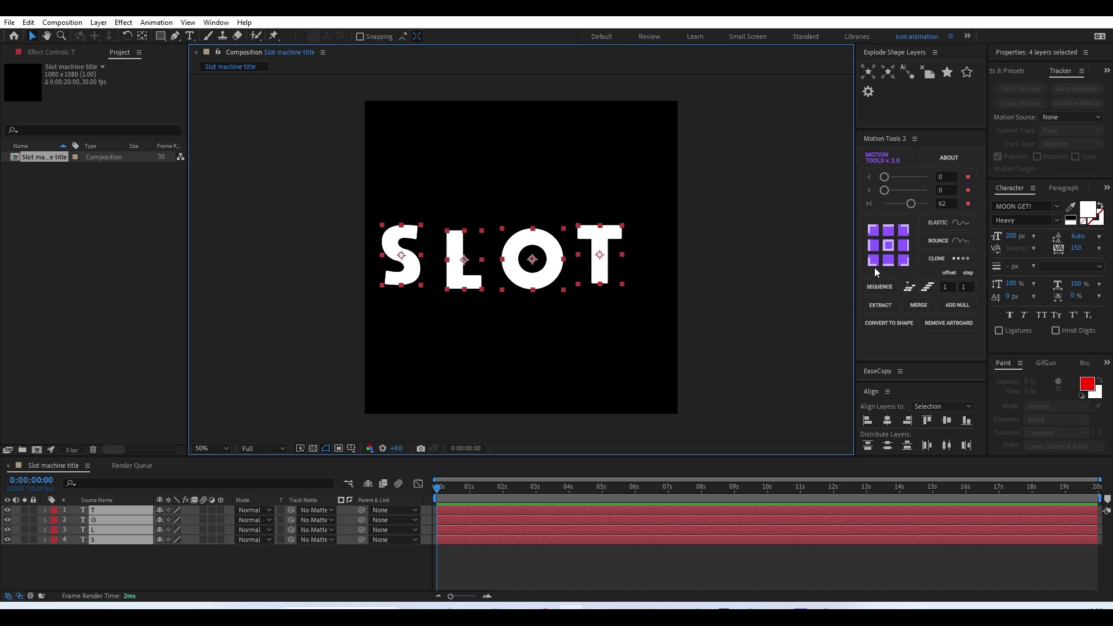
Align the letters' vertical centres and tops, space them evenly, and centre the word
left_click(941, 421)
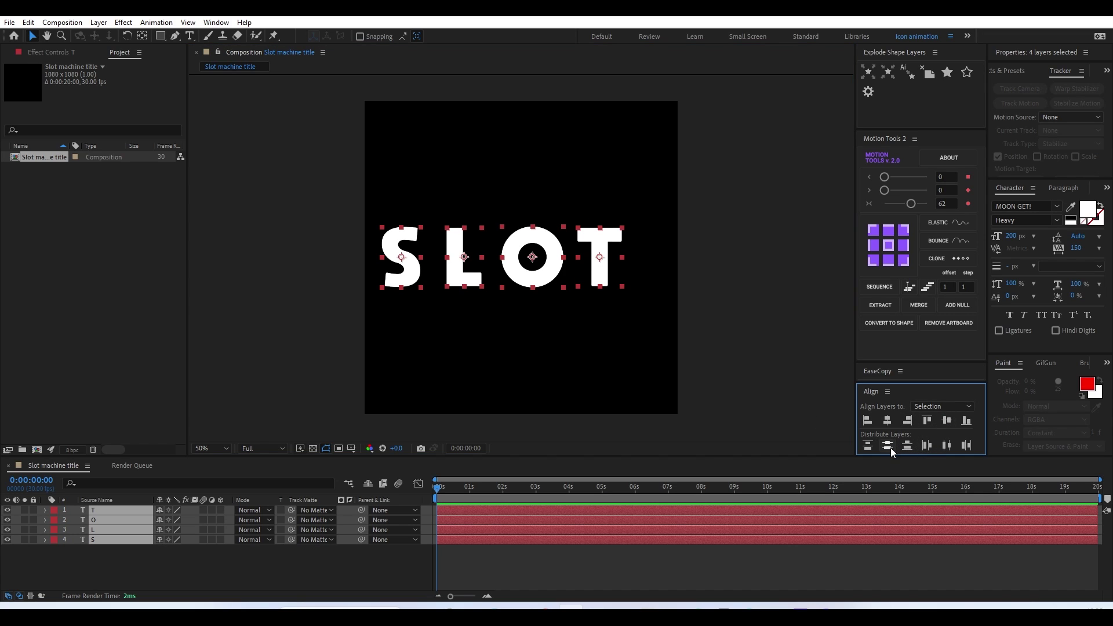
left_click(925, 422)
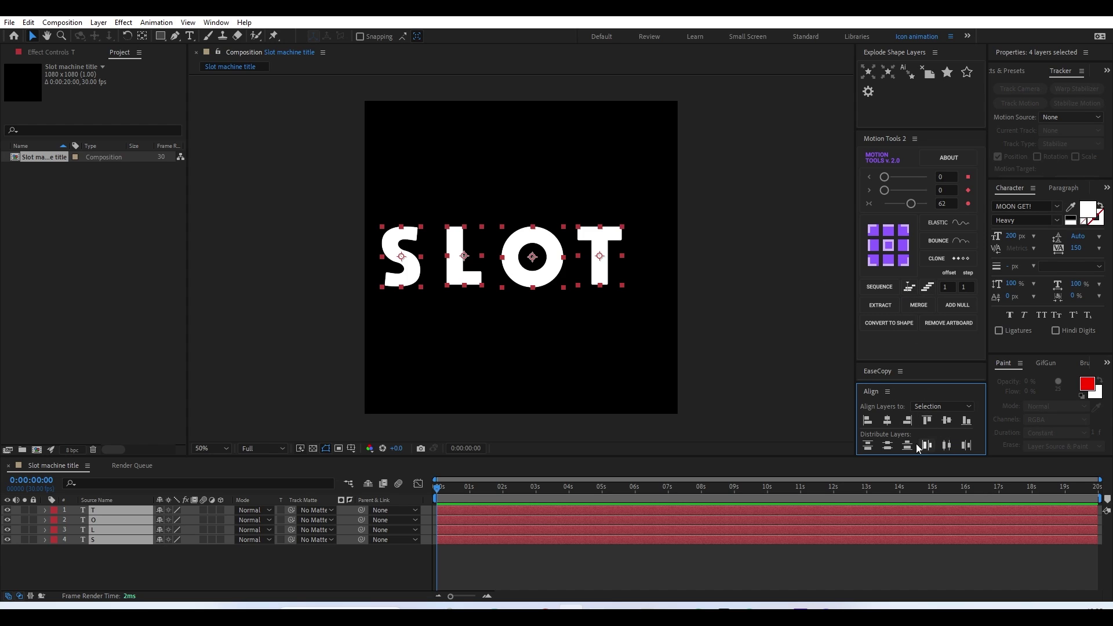
left_click(946, 445)
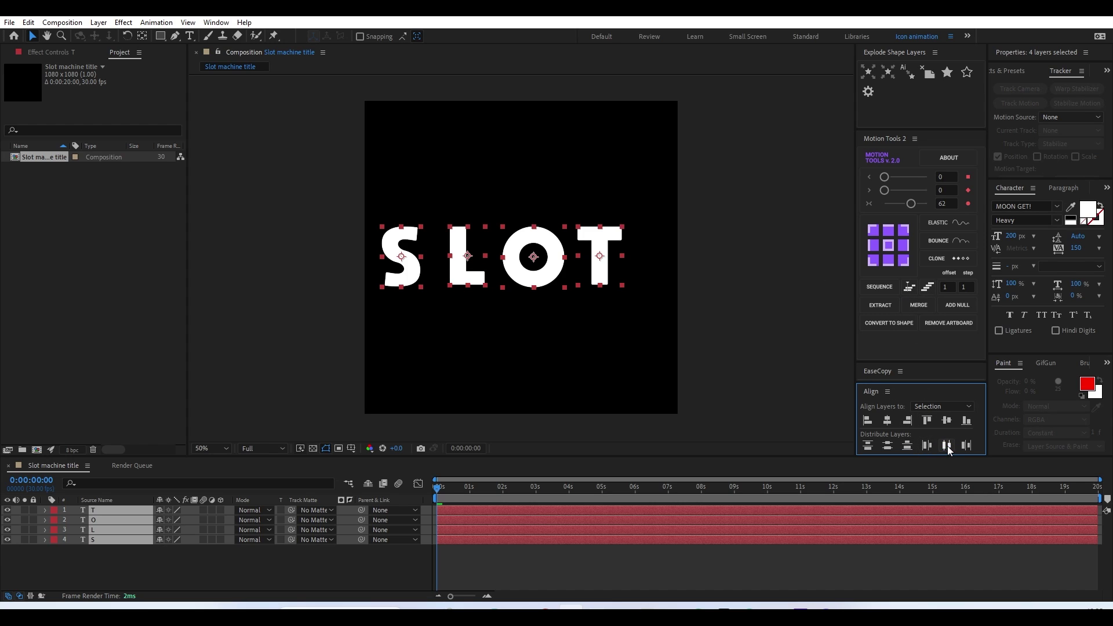
left_click(517, 267)
left_click_drag(515, 265, 537, 262)
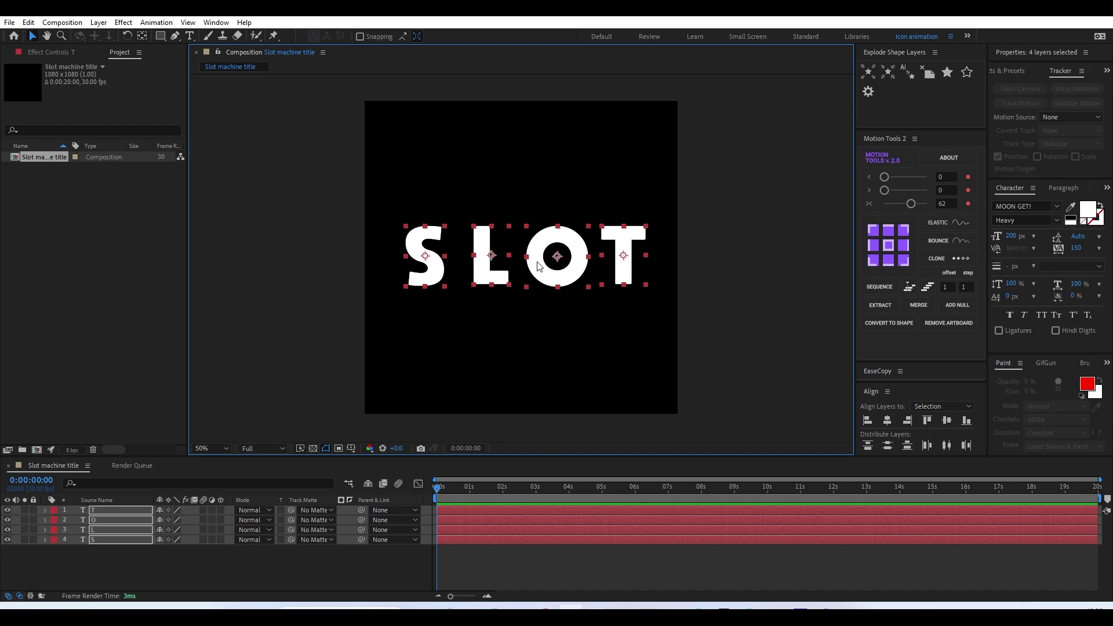
Pre-compose the four letter layers into a composition named 'Title text' and select it
right_click(533, 267)
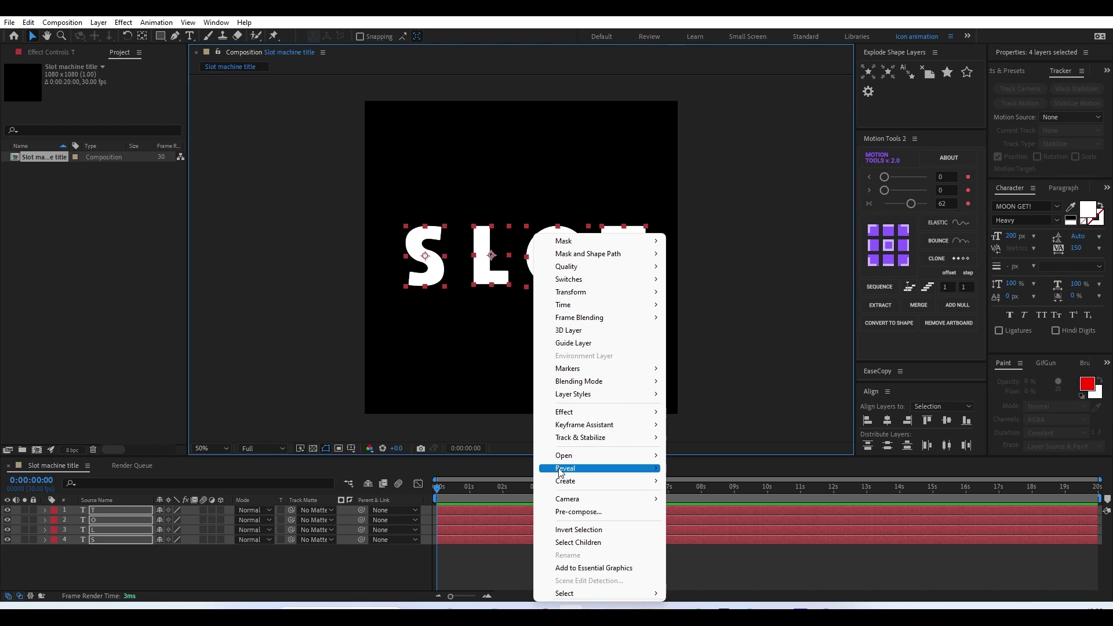
left_click(577, 512)
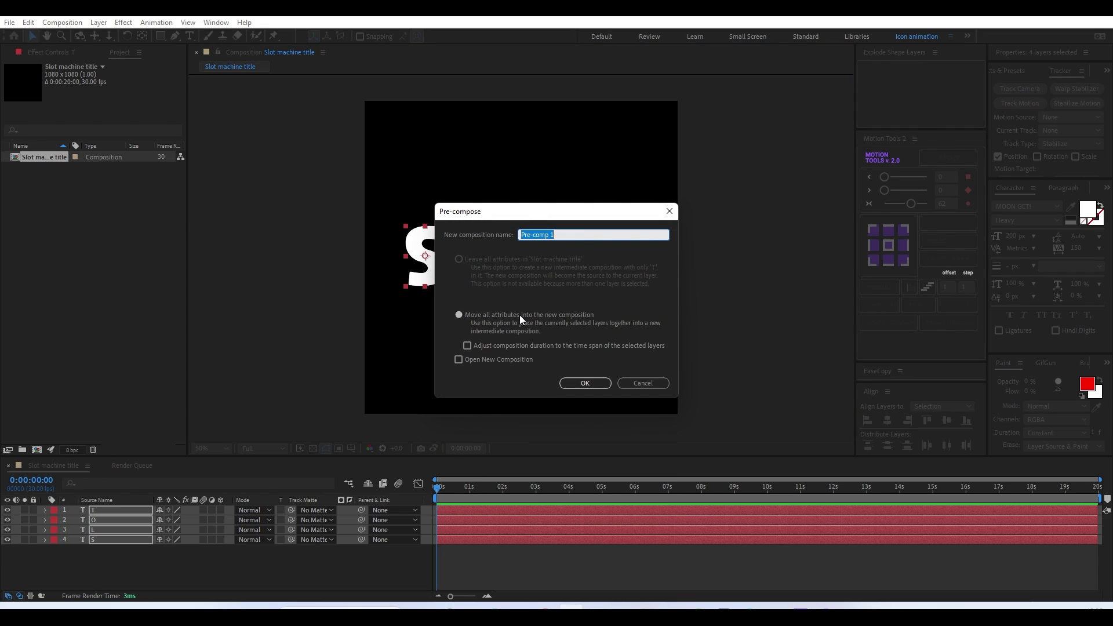
type("Tt")
key("BackSpace")
type("itle tx")
key("BackSpace")
type("ext")
left_click(603, 382)
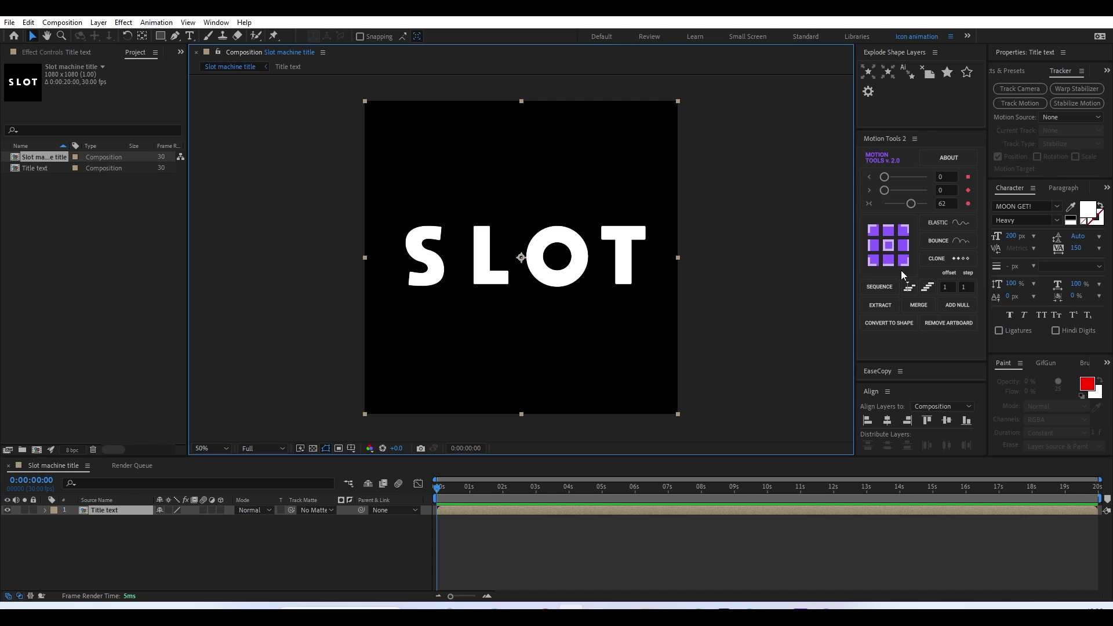
left_click(887, 243)
left_click(578, 257)
Open the Title text precomp and import Slot machine title.jpg into the project
double_click(562, 263)
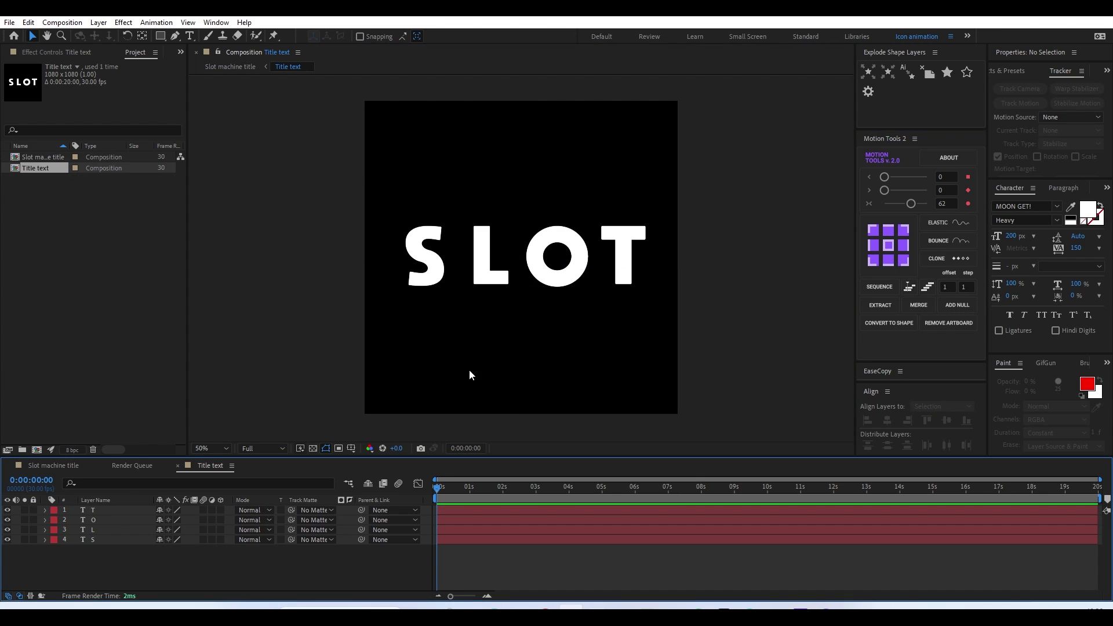
left_click(408, 276)
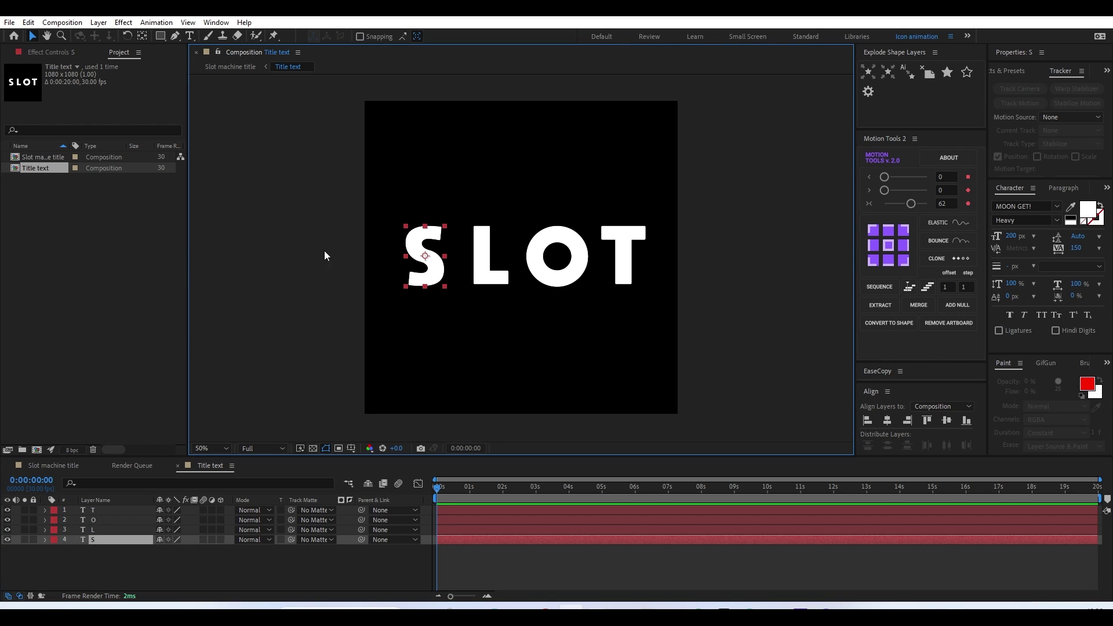
left_click(105, 336)
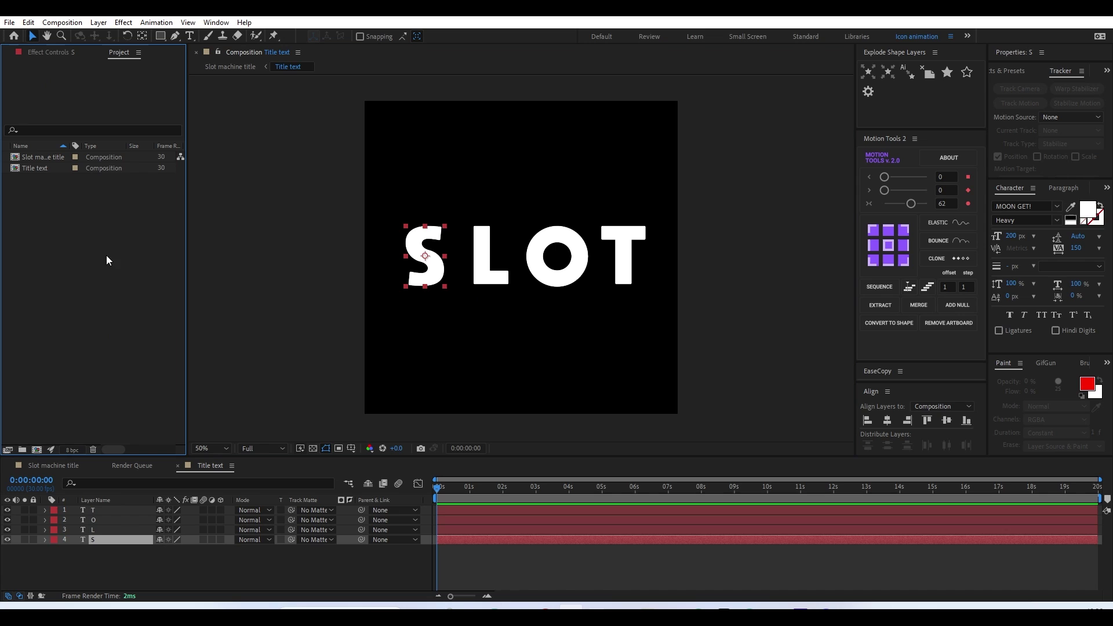
double_click(79, 264)
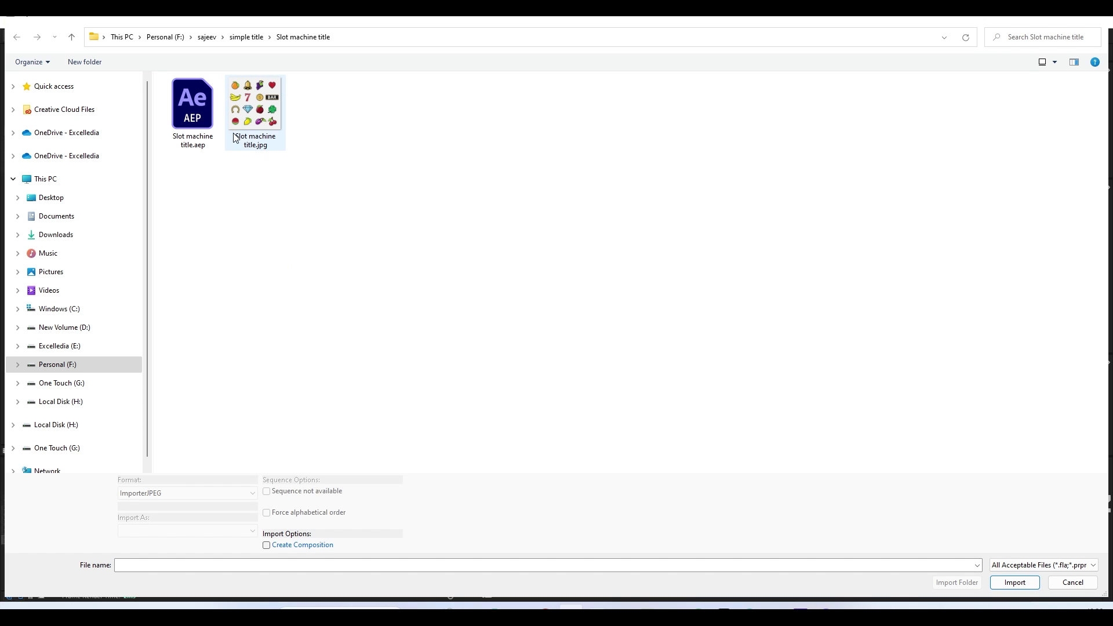
left_click(254, 149)
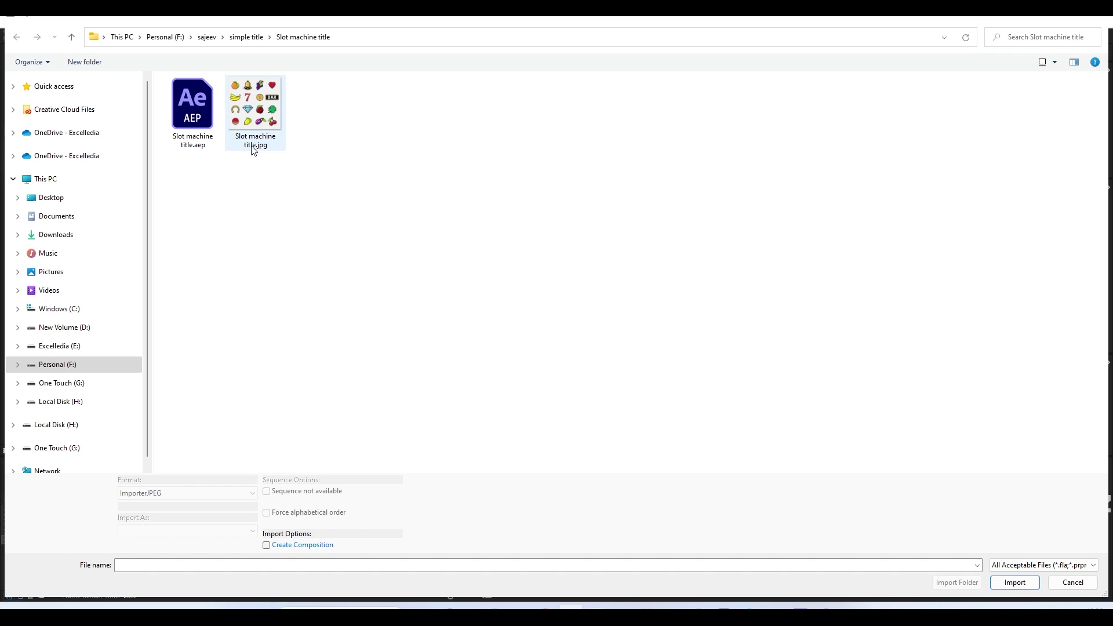
double_click(245, 97)
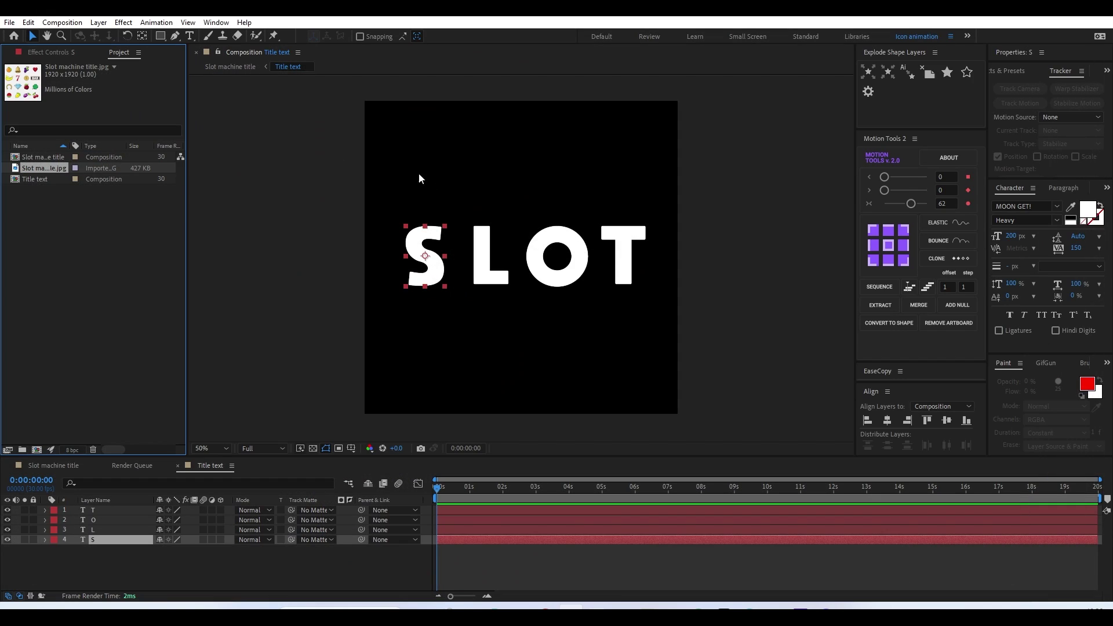
Place Slot machine title.jpg in the Title text comp and scale it to 43%
left_click_drag(58, 166, 283, 362)
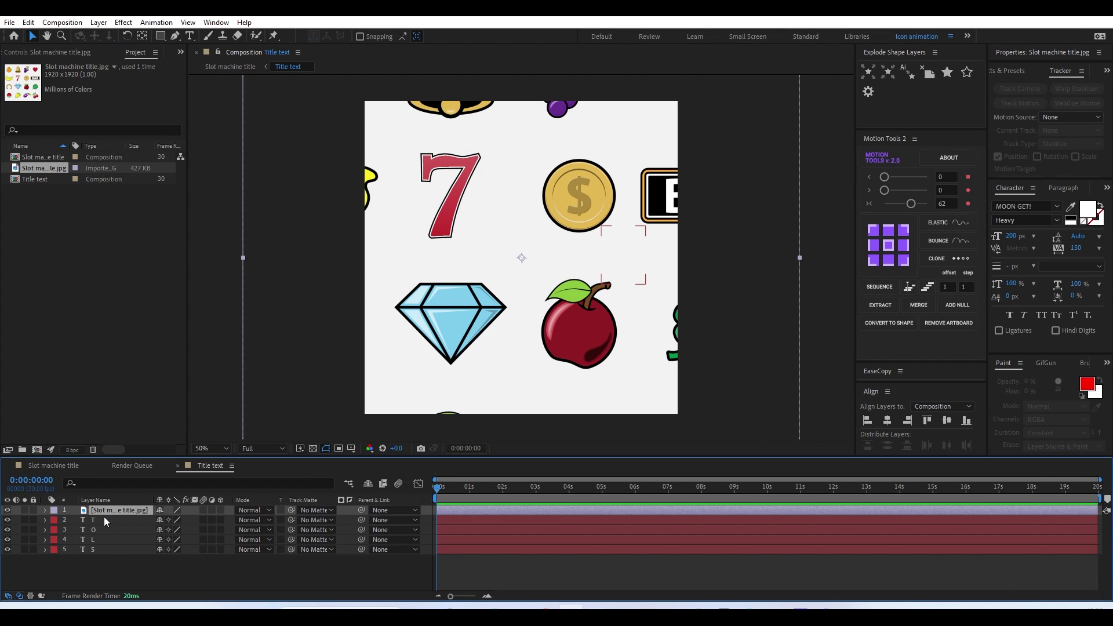
key("s")
left_click_drag(174, 520, 149, 520)
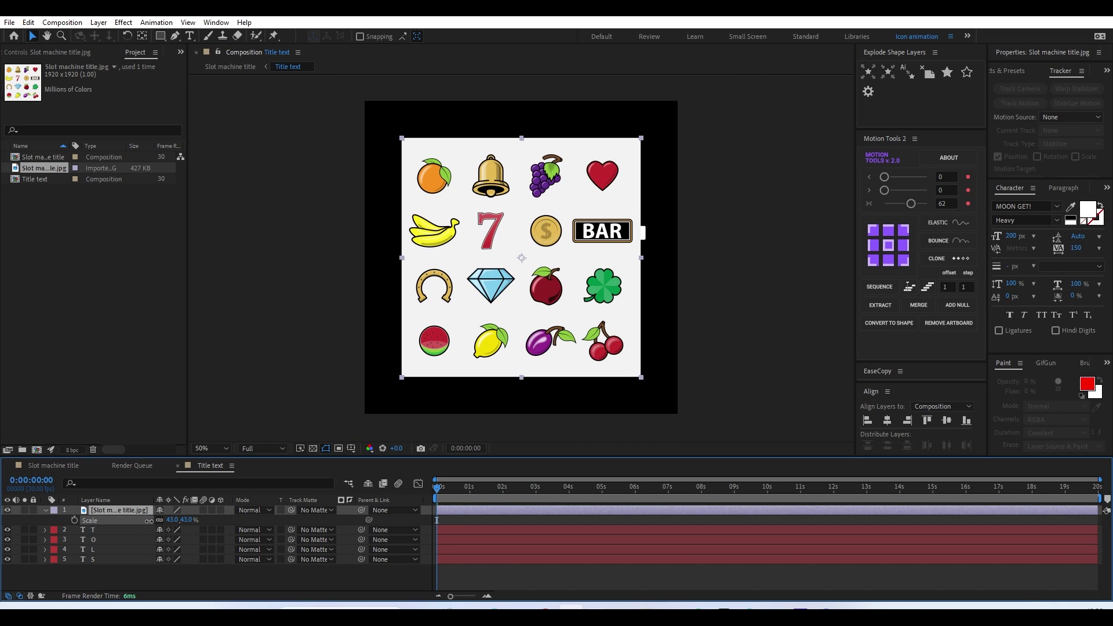
Apply Linear Color Key to the image, sampling white as the key colour
key("ctrl+space")
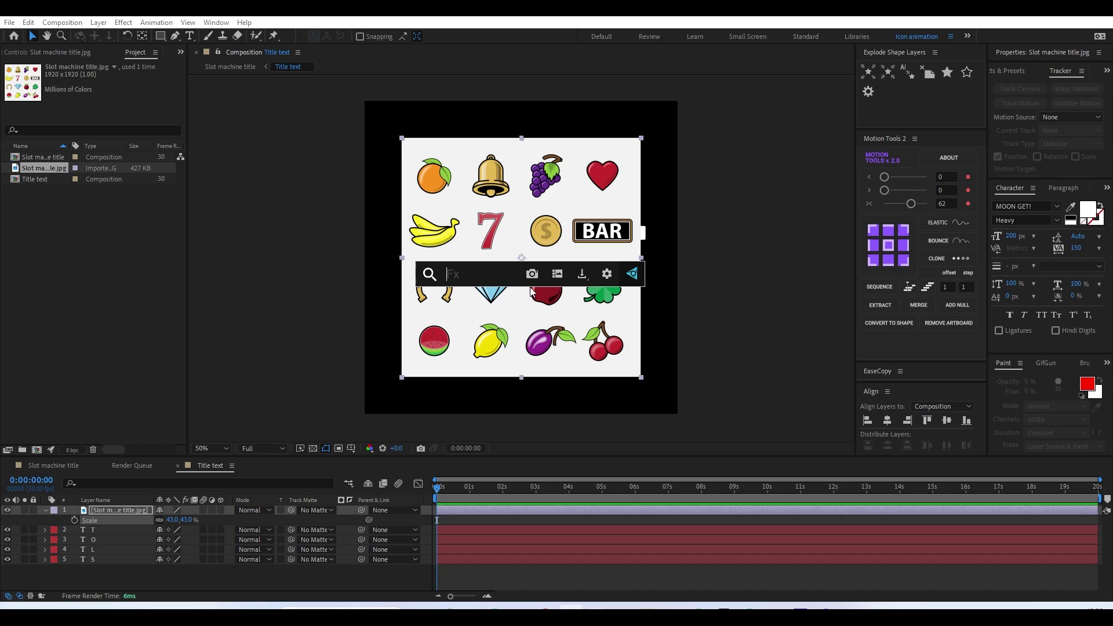
type("lin")
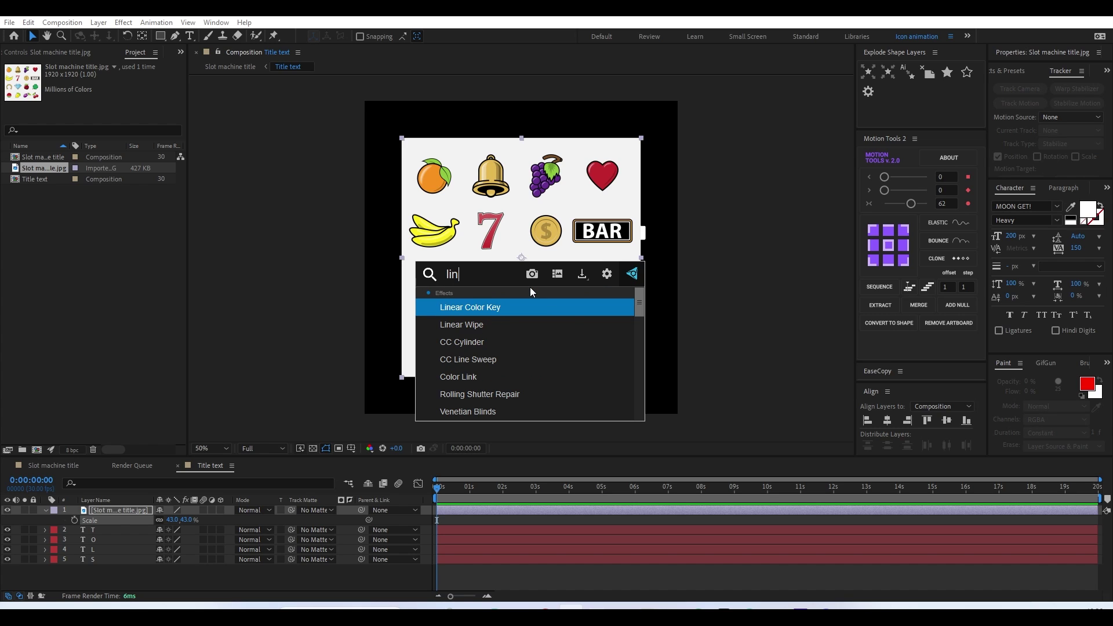
left_click(509, 306)
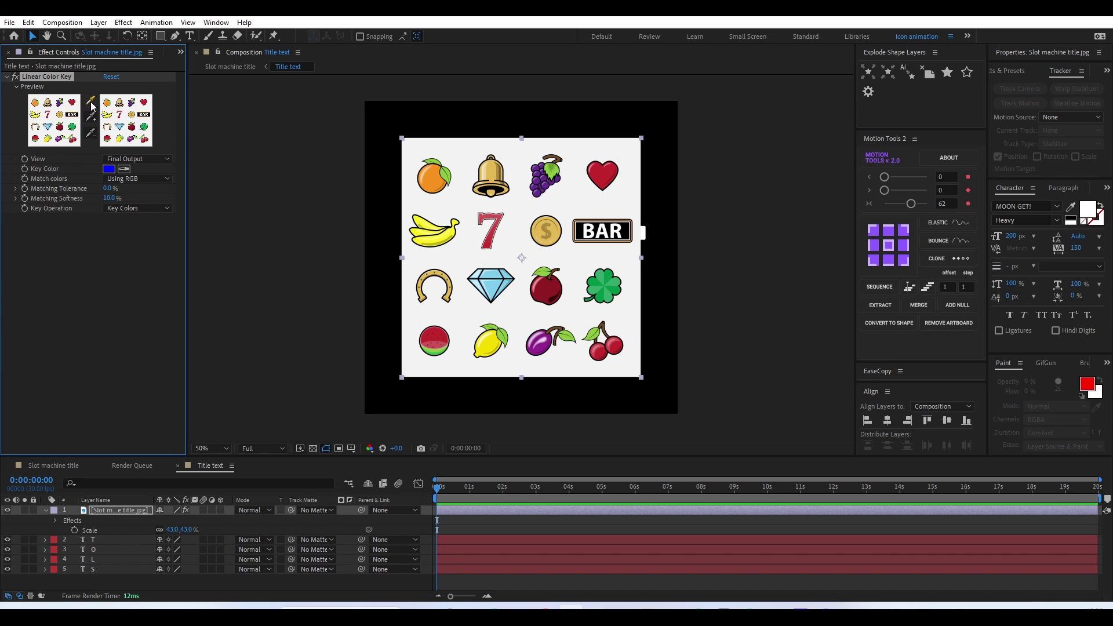
left_click(90, 101)
left_click(421, 203)
Set the key's Matching Softness to 0.3% and nudge the image up and left
key("period")
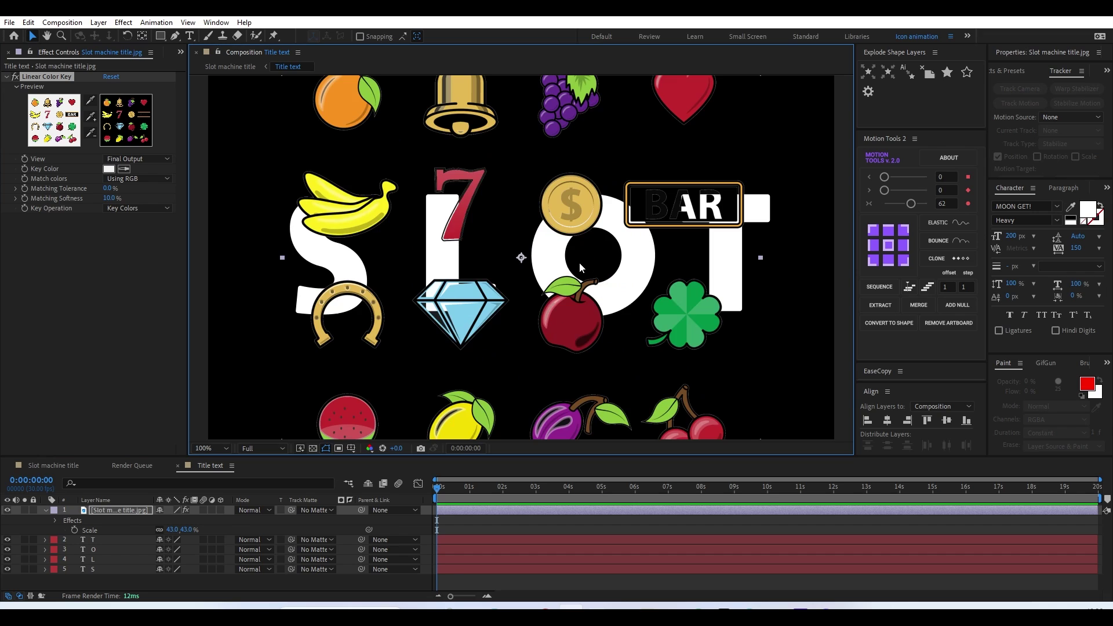
left_click(111, 197)
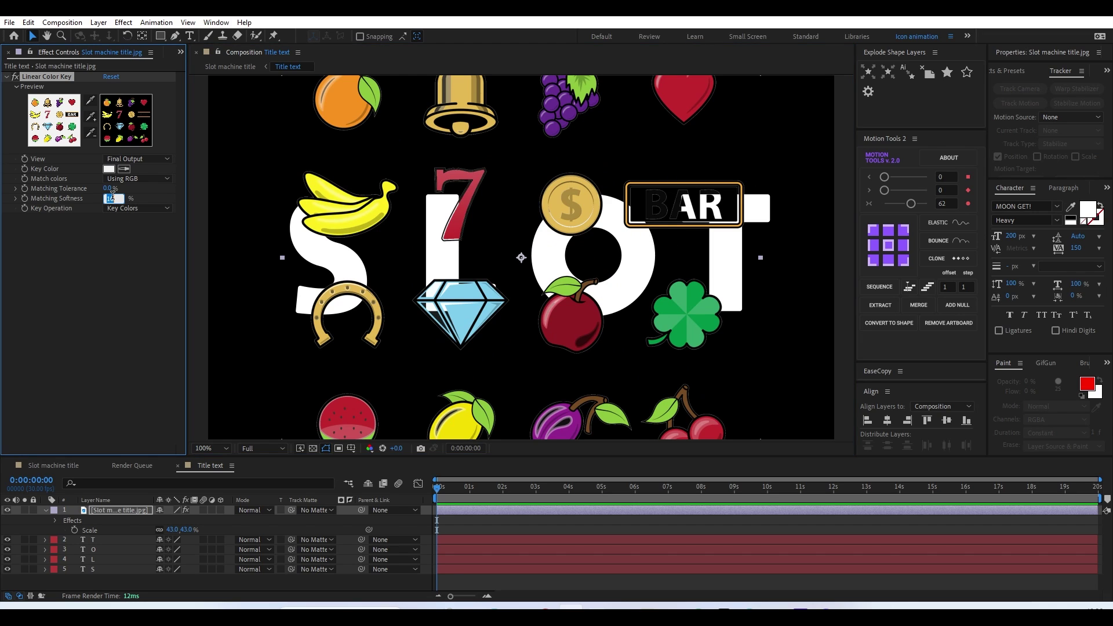
type(".1")
key("Return")
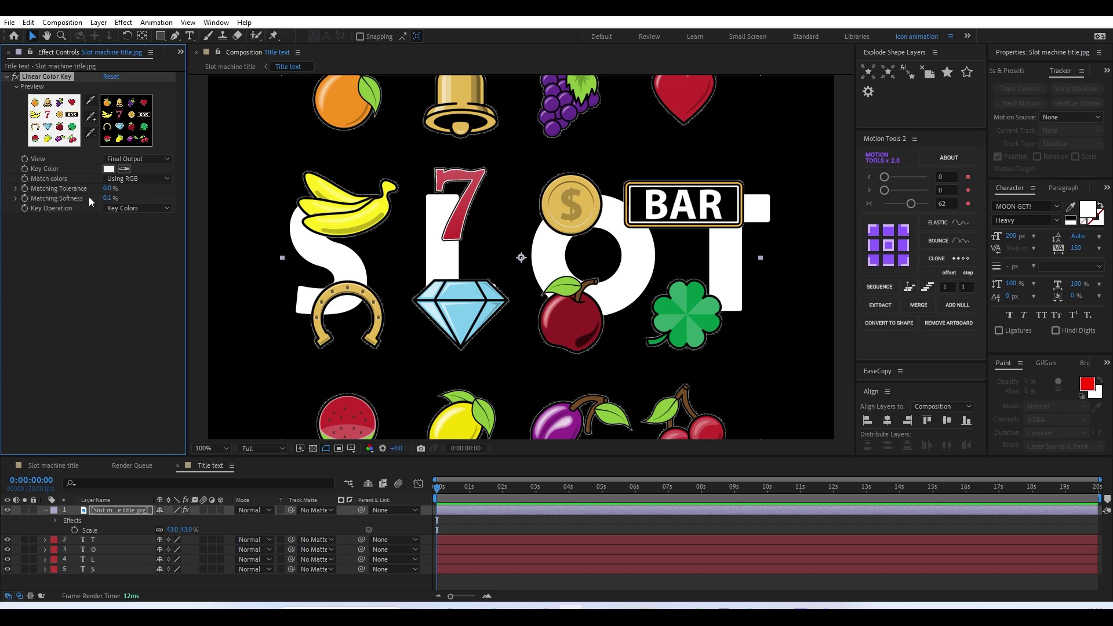
left_click(111, 198)
key("BackSpace")
type(".3")
key("Return")
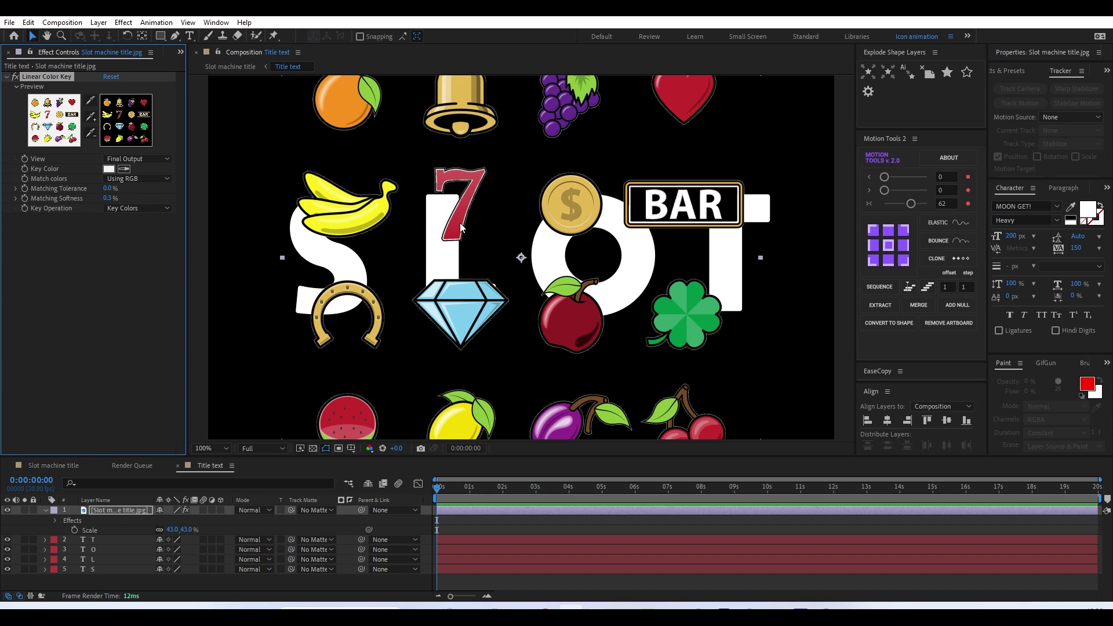
key("comma")
key("comma")
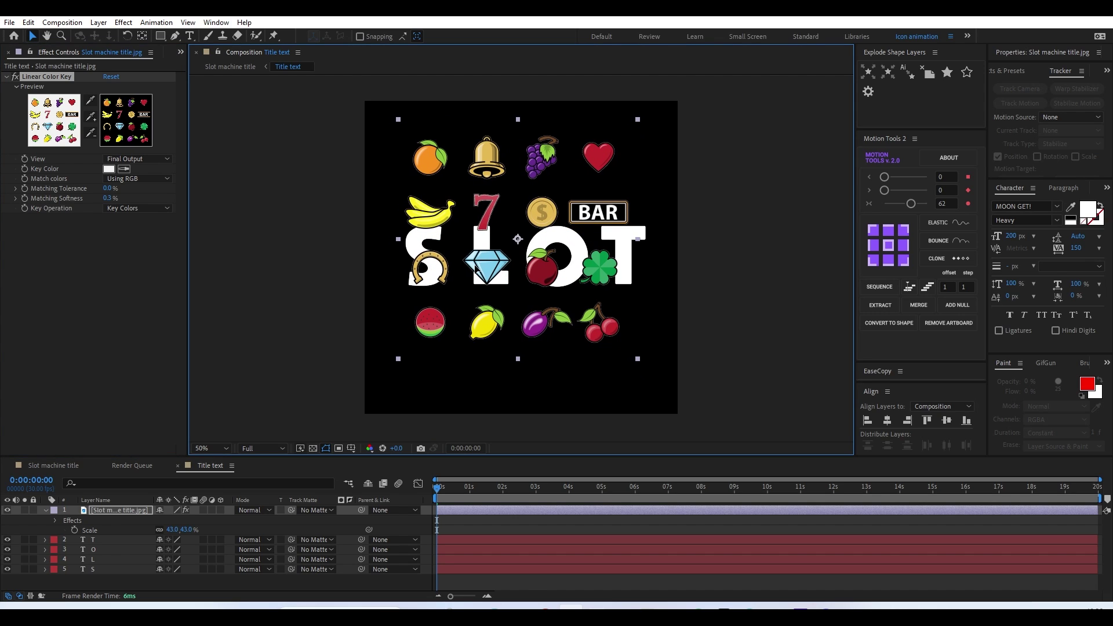
key("shift+Up")
key("shift+Up")
key("shift+Up")
key("shift+Up")
key("shift+Left")
key("shift+Left")
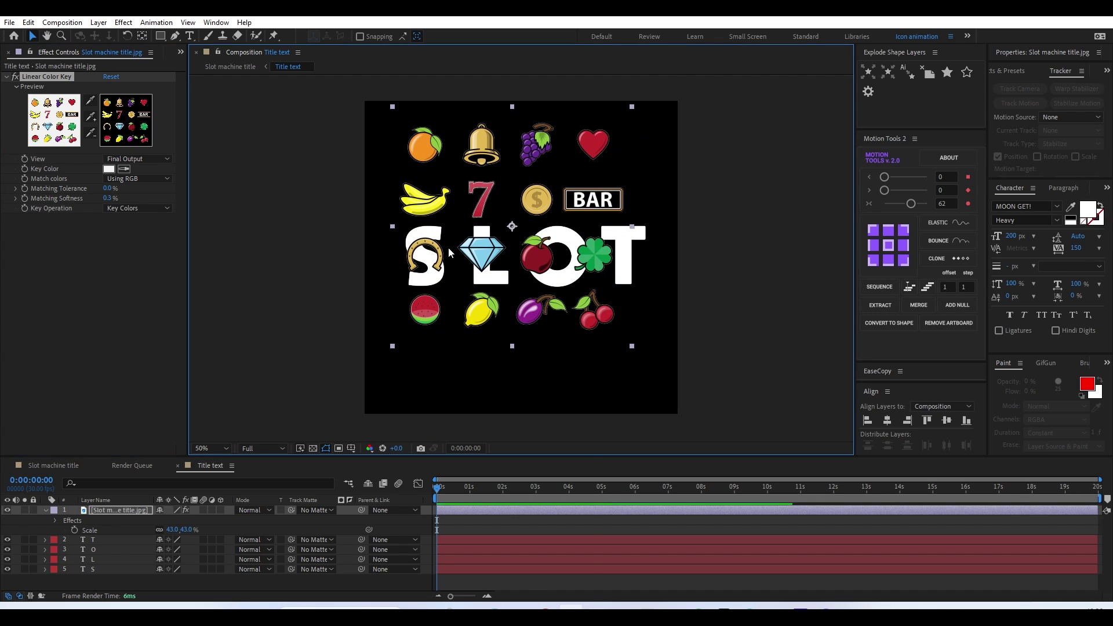
Pre-compose the keyed image as Slot machine title.jpg Comp 1 and open that precomp
right_click(461, 244)
left_click(502, 514)
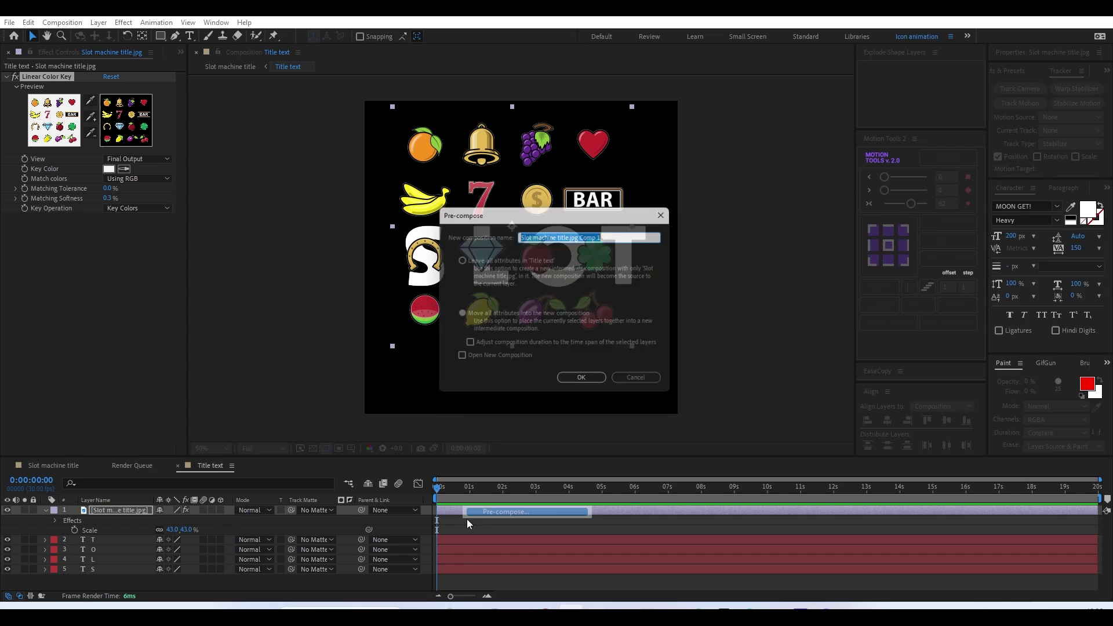
left_click(595, 385)
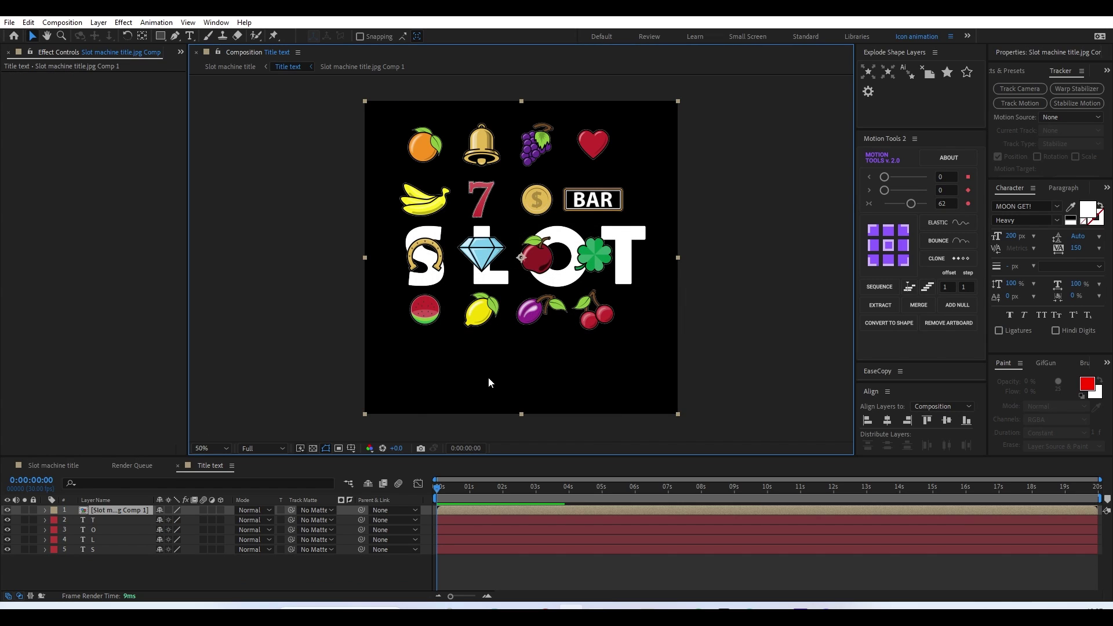
double_click(485, 260)
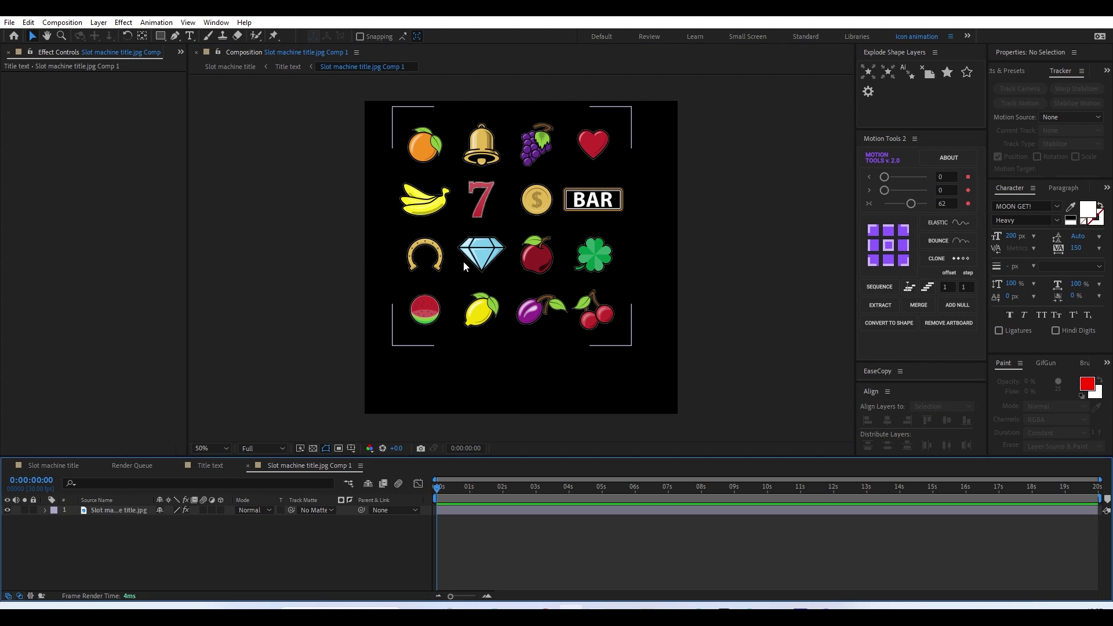
Select the symbol image and nudge it sideways into position
key("comma")
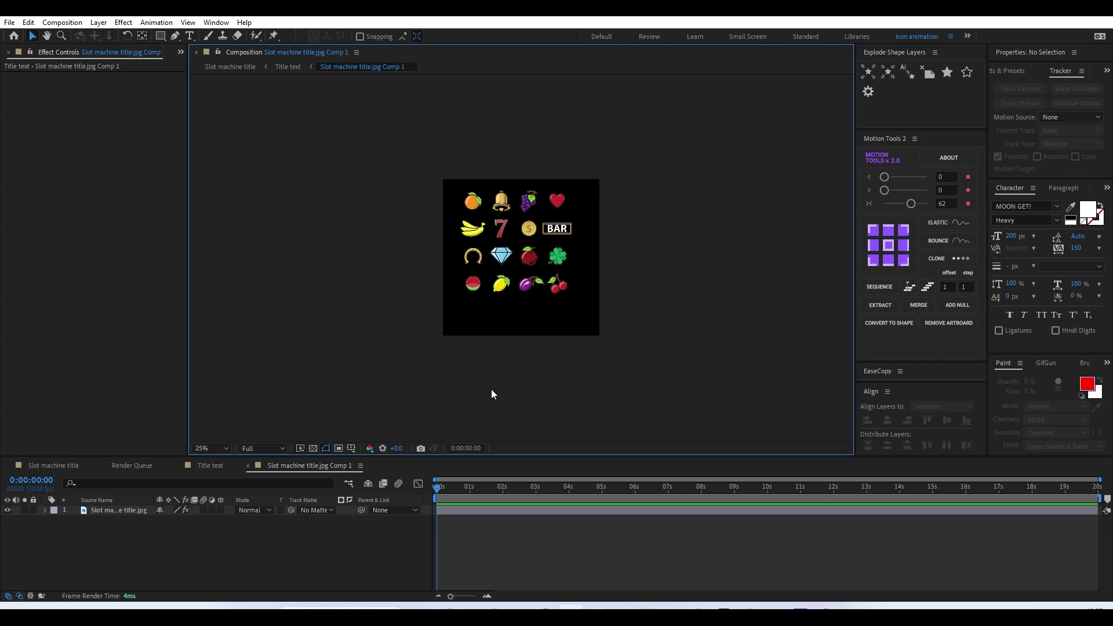
key("period")
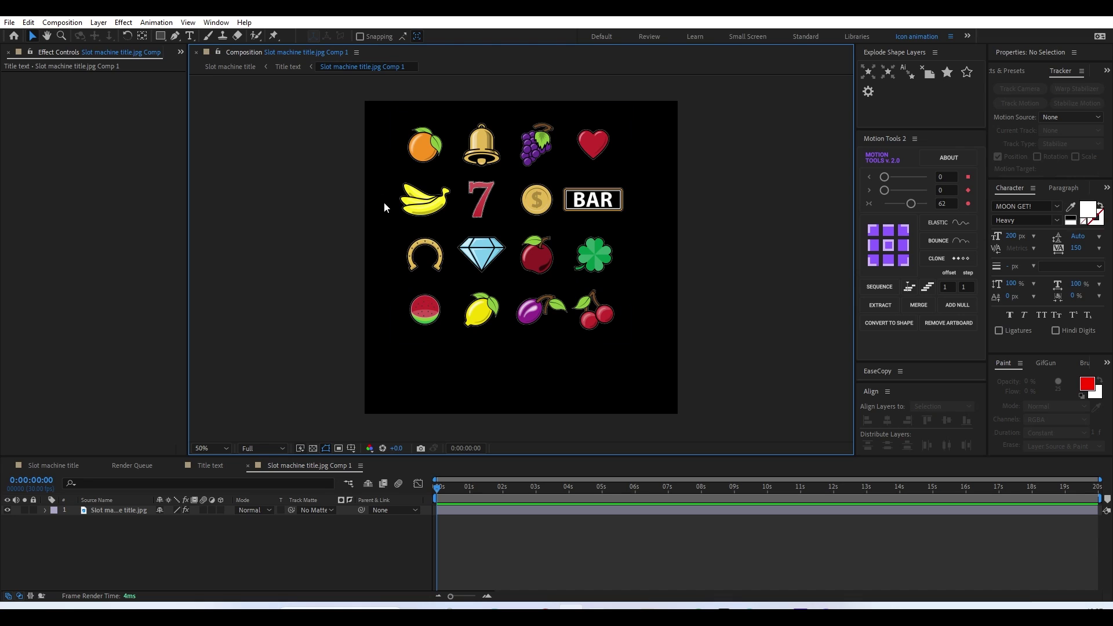
left_click(399, 217)
key("shift+Left")
key("shift+Left")
key("shift+Left")
key("shift+Left")
key("shift+Left")
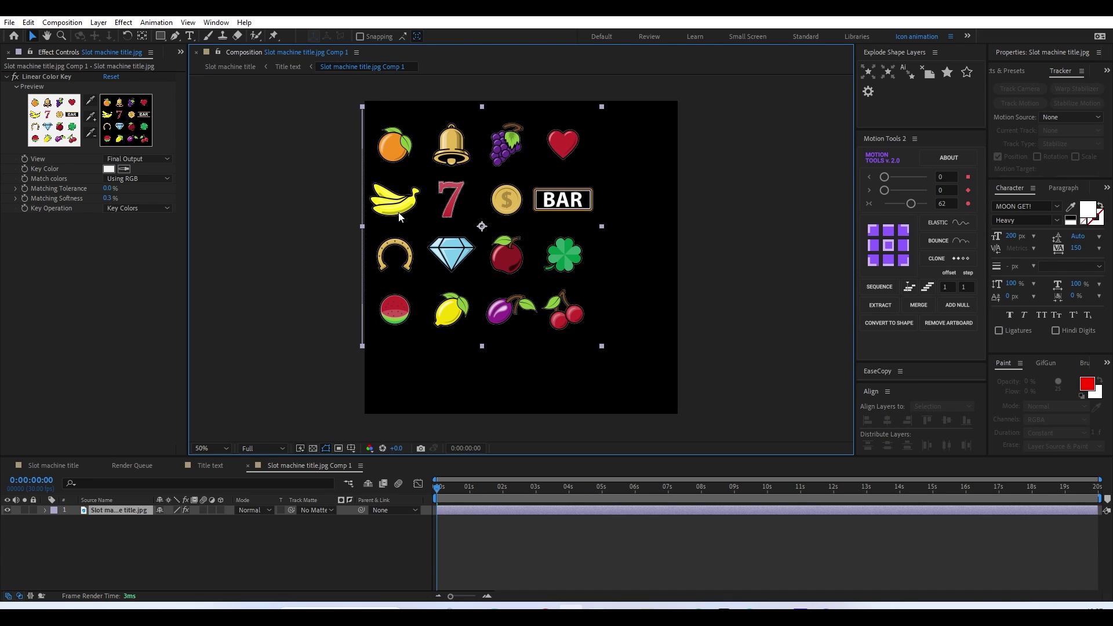
key("shift+Right")
key("shift+Right")
key("shift+Right")
key("shift+Right")
key("shift+Right")
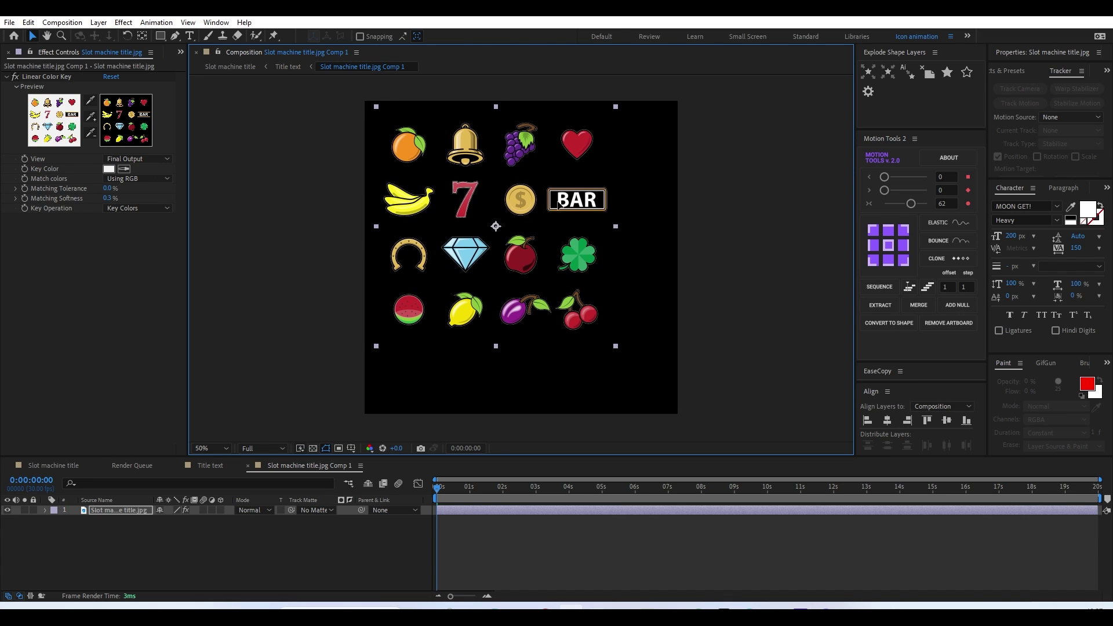
key("shift+Right")
key("shift+Right")
key("shift+Right")
key("shift+Right")
key("shift+Right")
key("shift+Right")
key("shift+Right")
key("shift+Right")
key("shift+Right")
key("shift+Right")
key("shift+Right")
key("shift+Right")
key("shift+Right")
key("shift+Right")
key("shift+Right")
key("shift+Right")
key("shift+Right")
key("shift+Right")
key("shift+Right")
key("shift+Right")
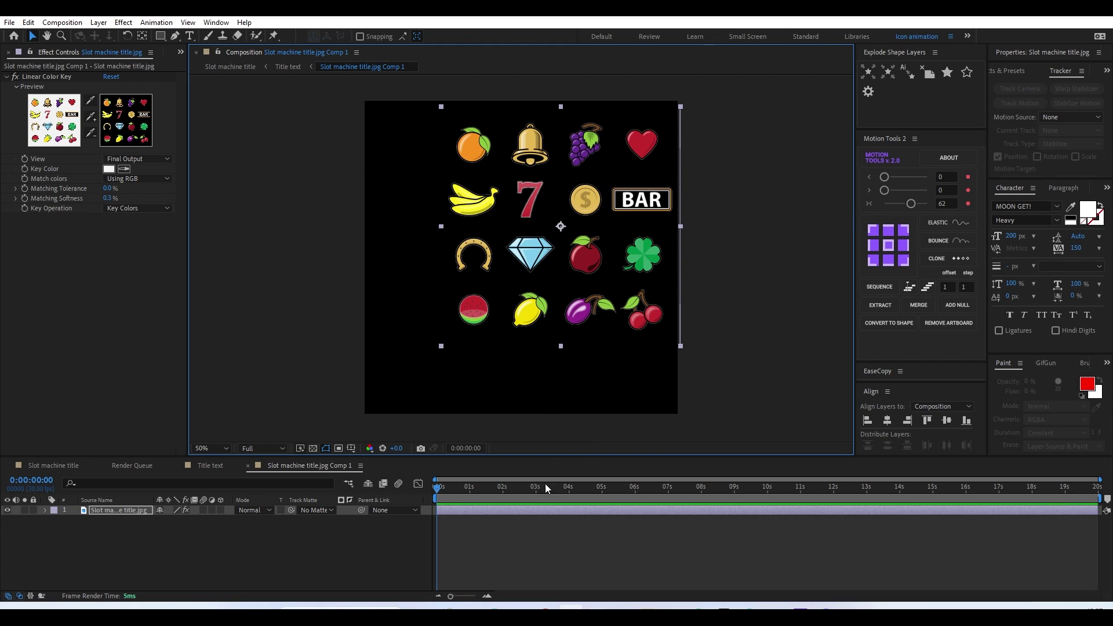
Crop the composition to a region of interest around the right symbol column
left_click(338, 448)
left_click_drag(676, 93, 613, 447)
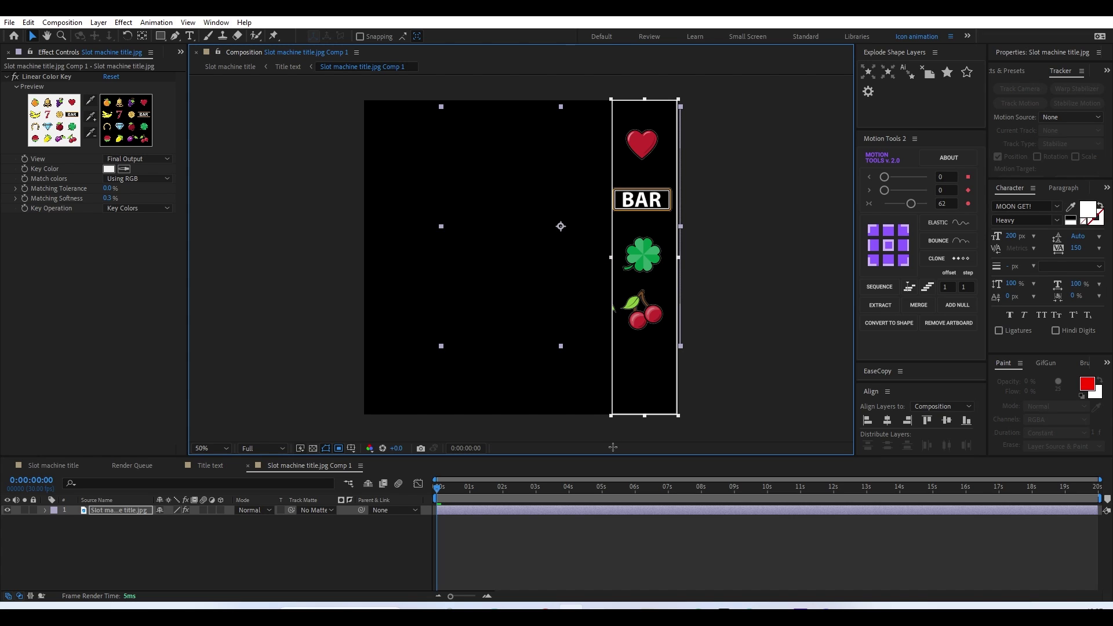
left_click(62, 22)
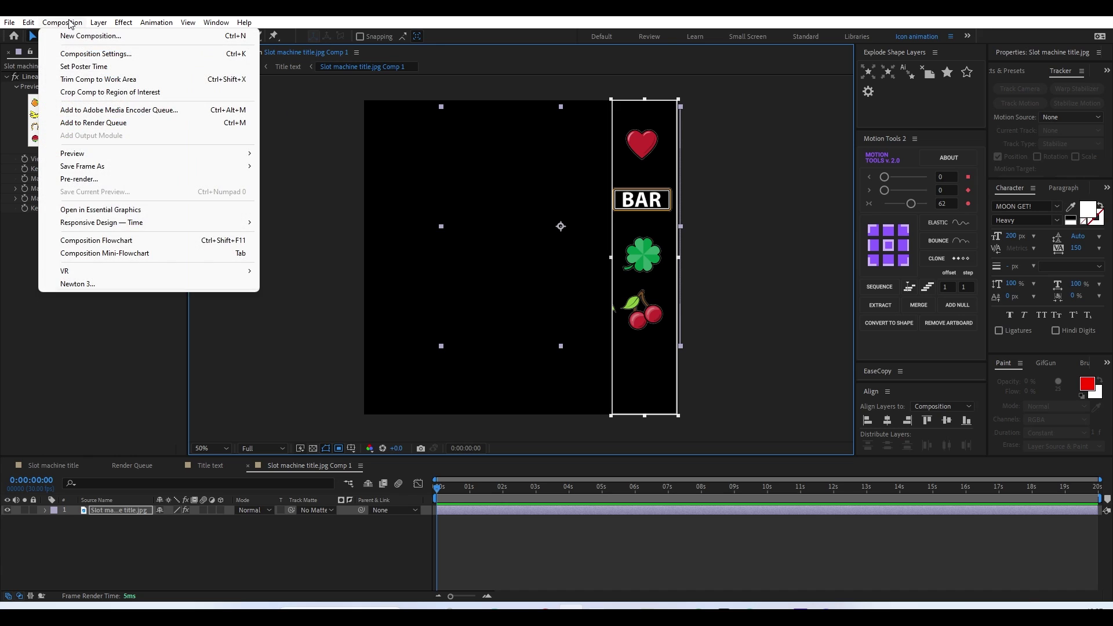
left_click(99, 91)
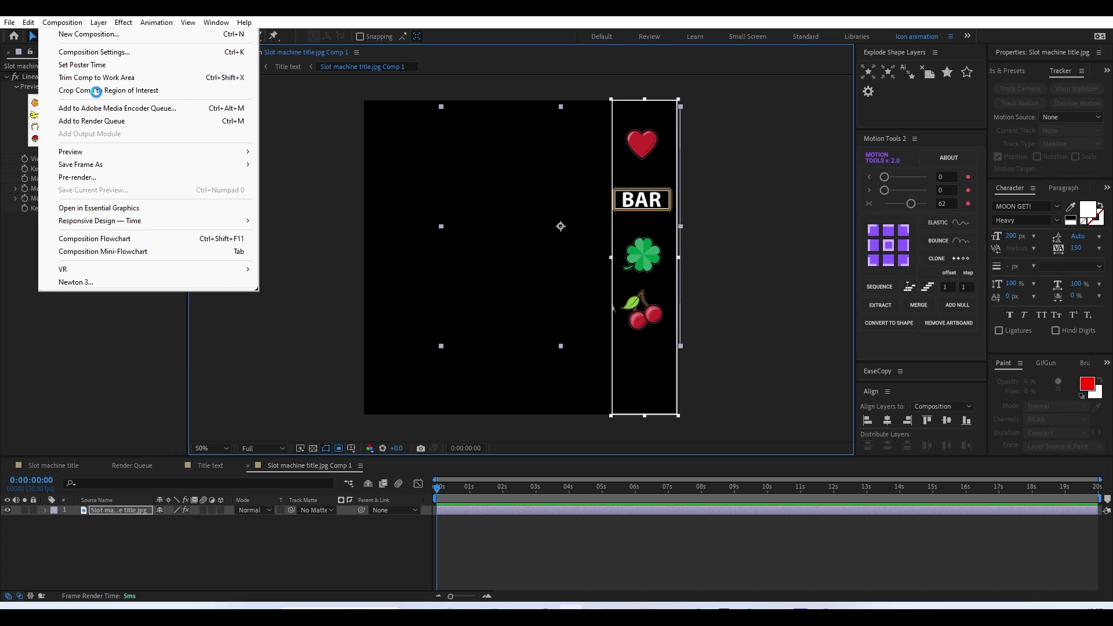
left_click(96, 91)
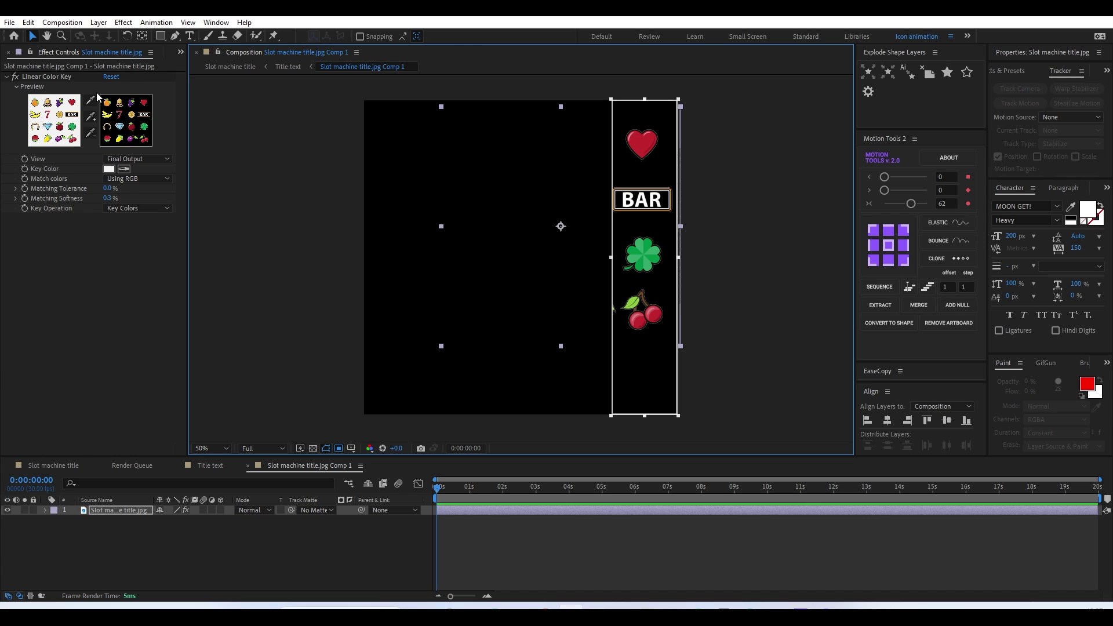
left_click(554, 278)
Slide the strip image right to show the orange, banana, horseshoe and watermelon column
left_click(639, 363)
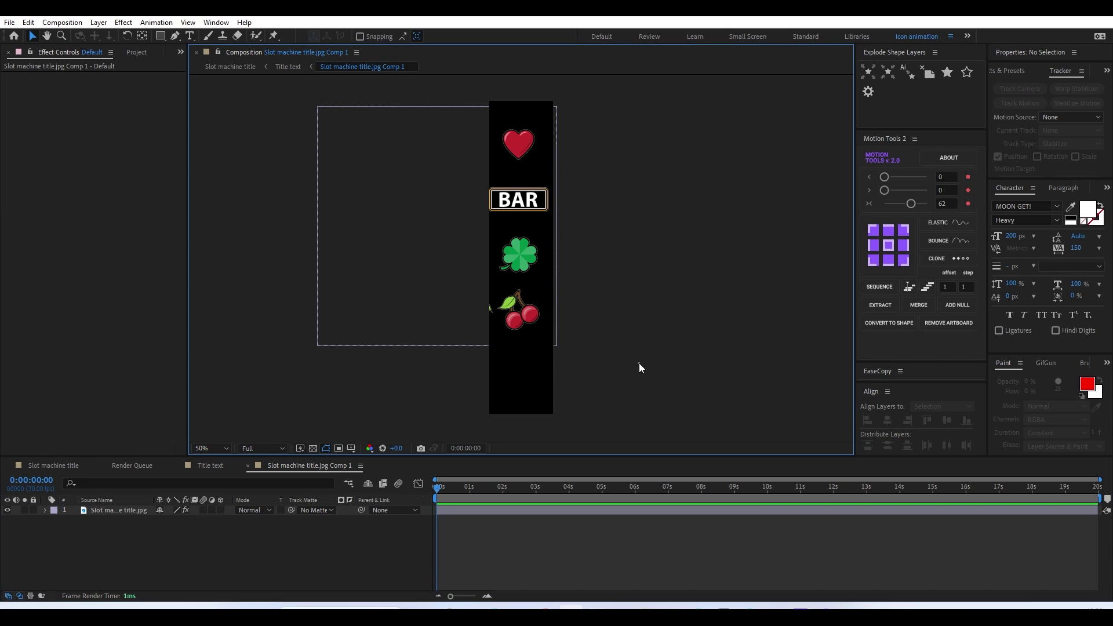
left_click(542, 228)
key("Right")
key("Right")
key("Right")
key("Right")
key("Right")
key("Right")
key("Right")
key("Right")
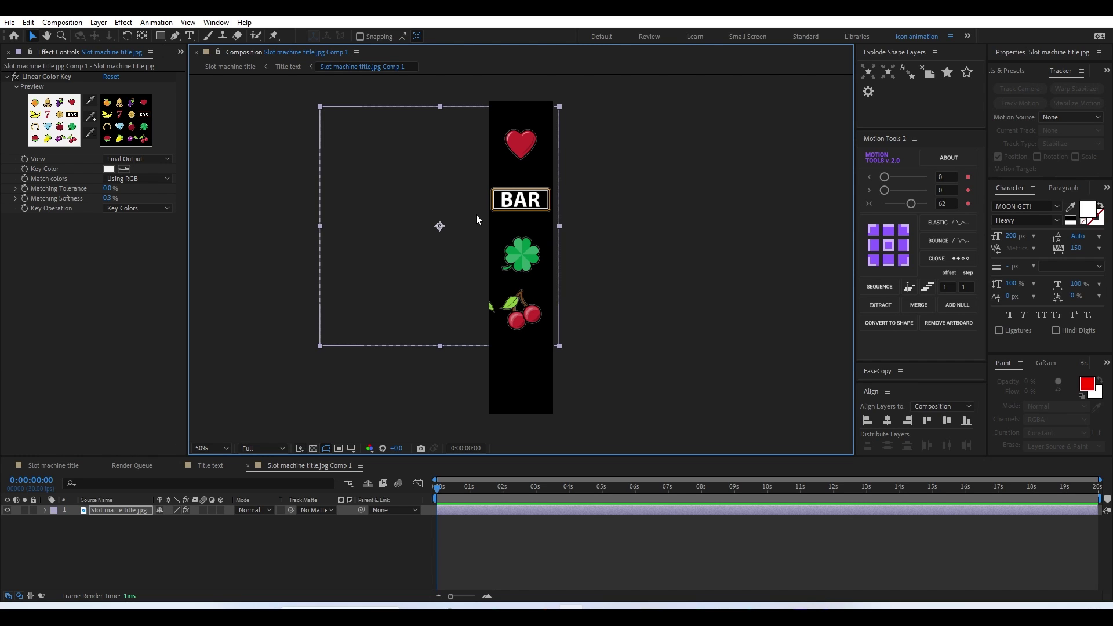
left_click_drag(336, 230, 501, 218)
key("Right")
key("Right")
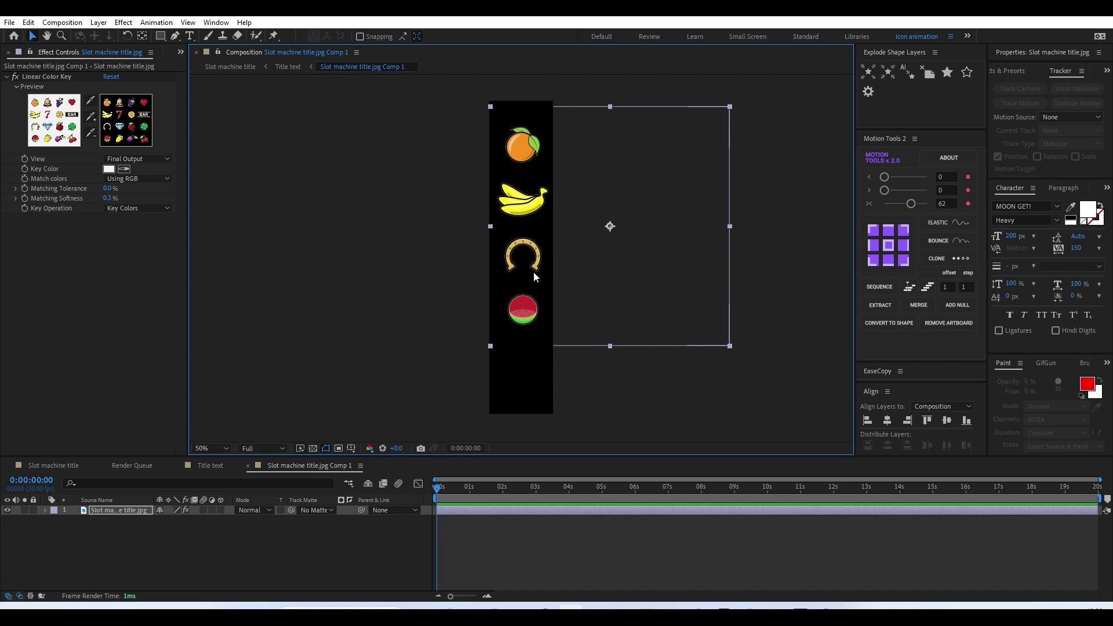
Set the composition height to 2600 px and move the strip up to fill it
key("ctrl+k")
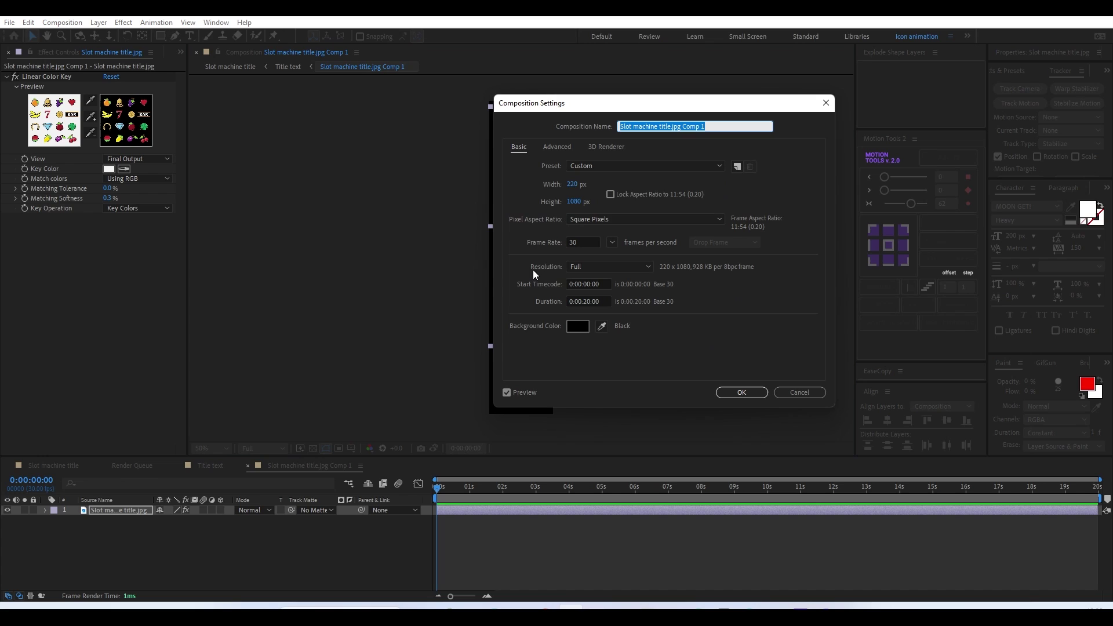
left_click(571, 203)
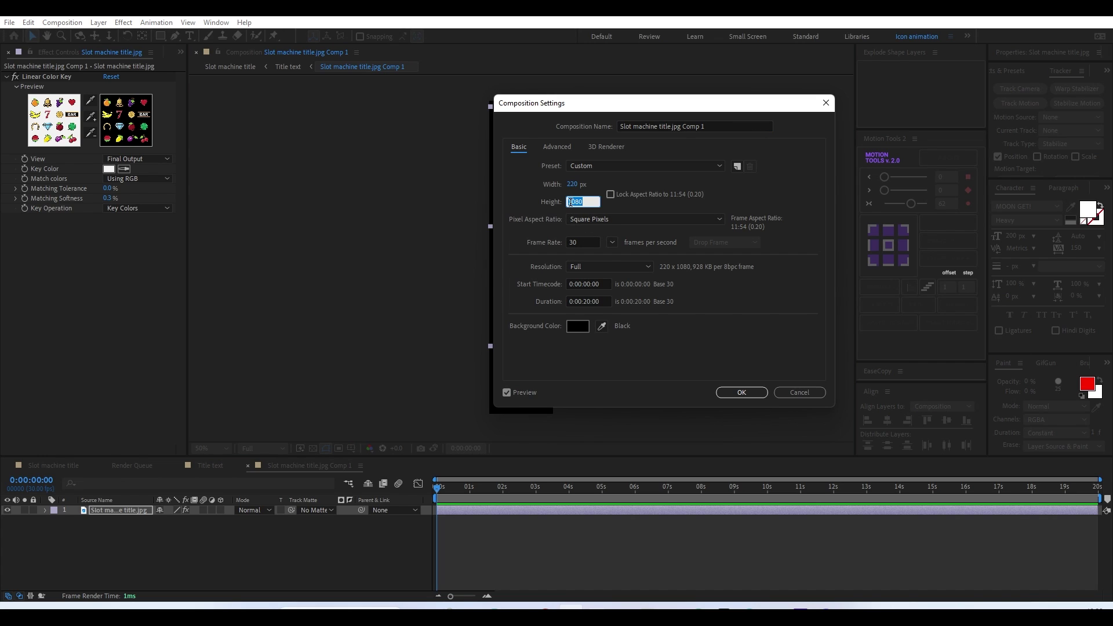
type("2600")
left_click(741, 392)
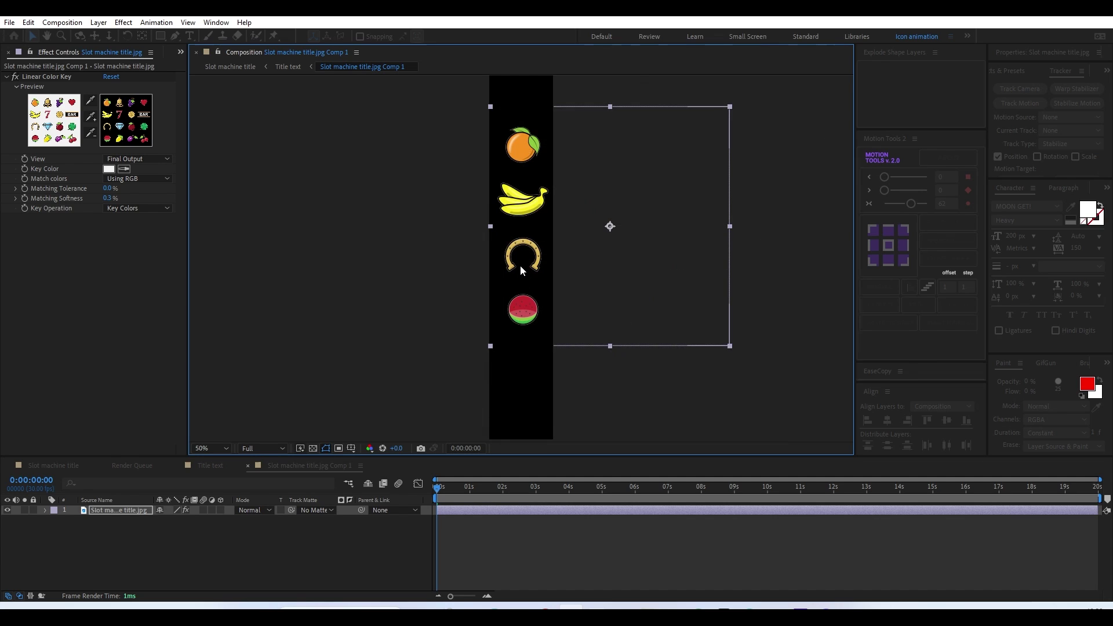
left_click_drag(561, 242, 517, 202)
Duplicate the strip and line the copy up directly below the original
key("period")
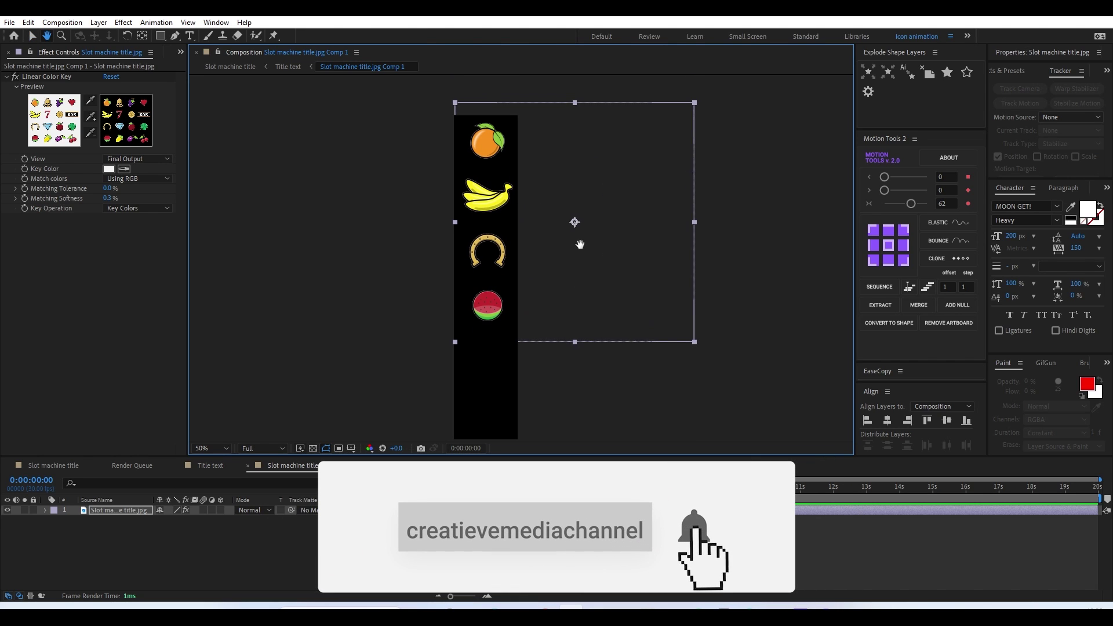
key("ctrl+d")
left_click_drag(599, 255, 551, 378)
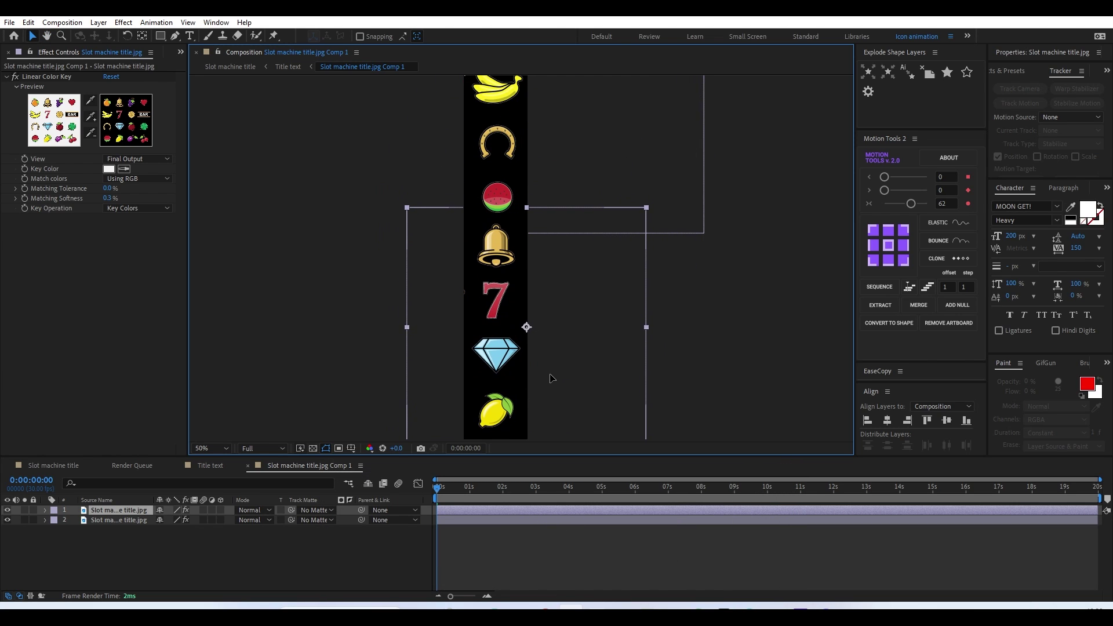
key("Left")
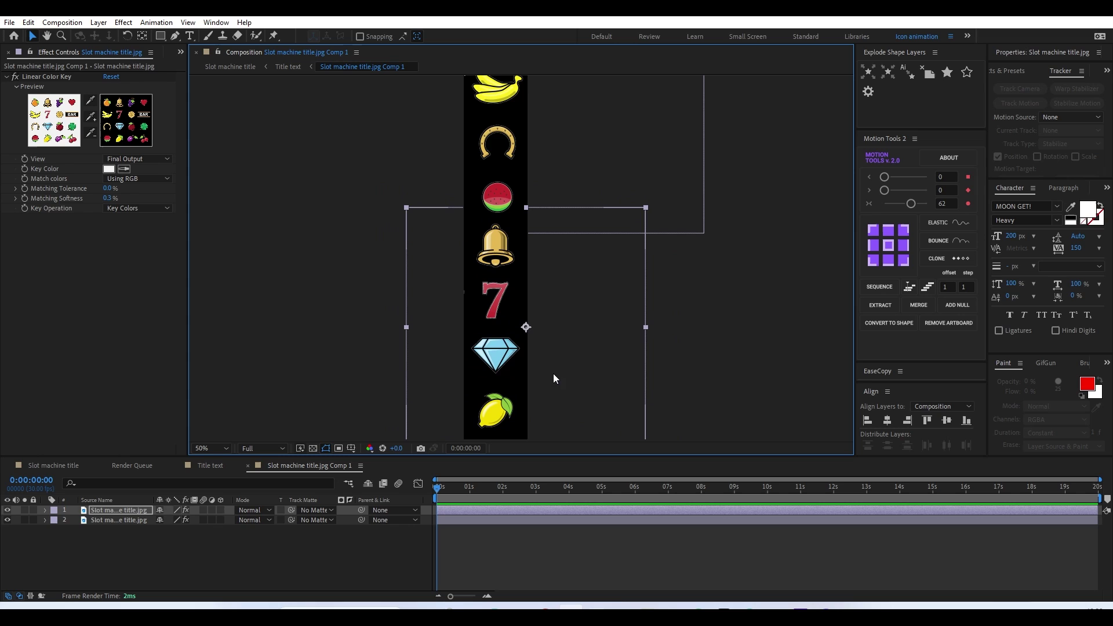
Add a third strip copy below the second, nudging it up to close the gap
left_click_drag(605, 314, 624, 110)
key("ctrl+d")
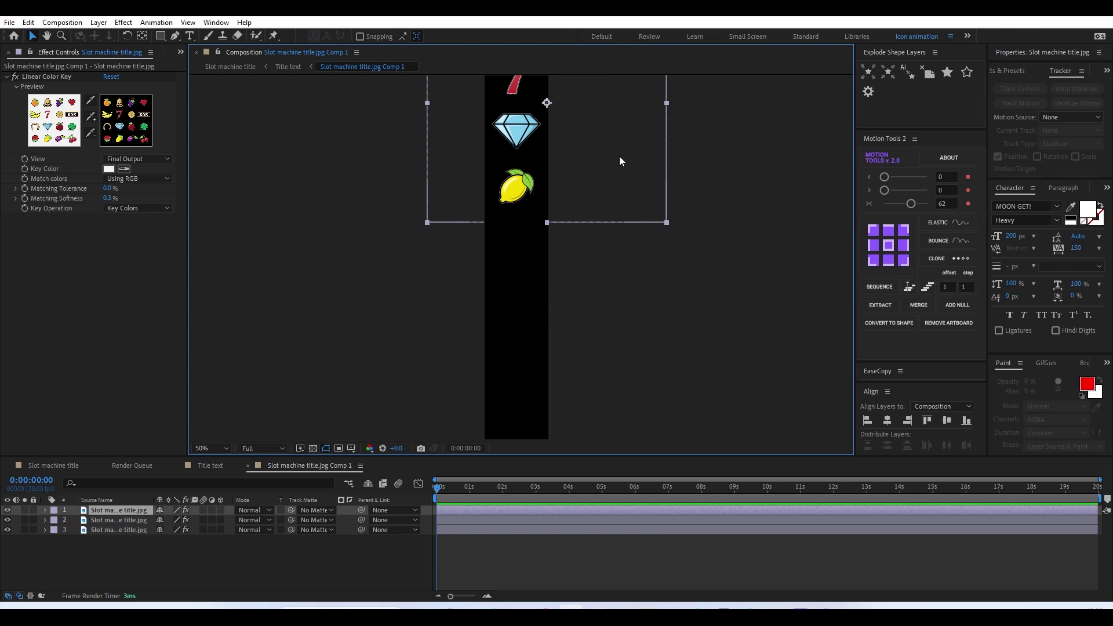
left_click_drag(619, 158, 571, 368)
left_click_drag(596, 330, 611, 158)
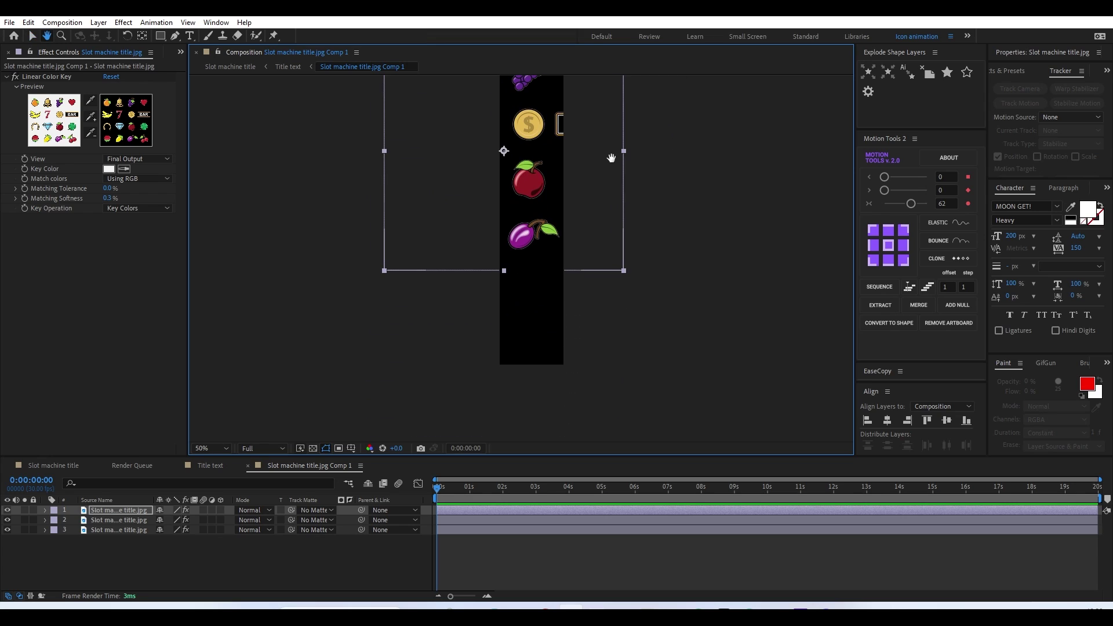
left_click_drag(592, 251, 583, 370)
key("v")
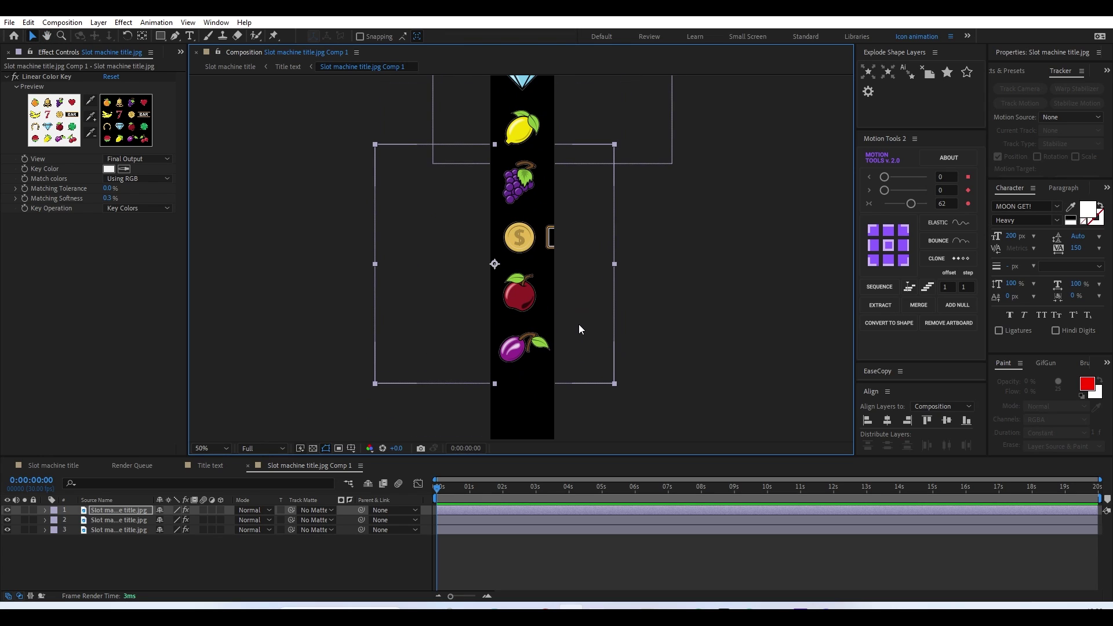
key("Up")
key("Up")
key("Up")
key("Up")
key("Up")
key("Up")
key("Up")
key("Up")
key("Up")
key("Up")
key("Up")
key("Up")
key("Up")
key("Up")
key("Up")
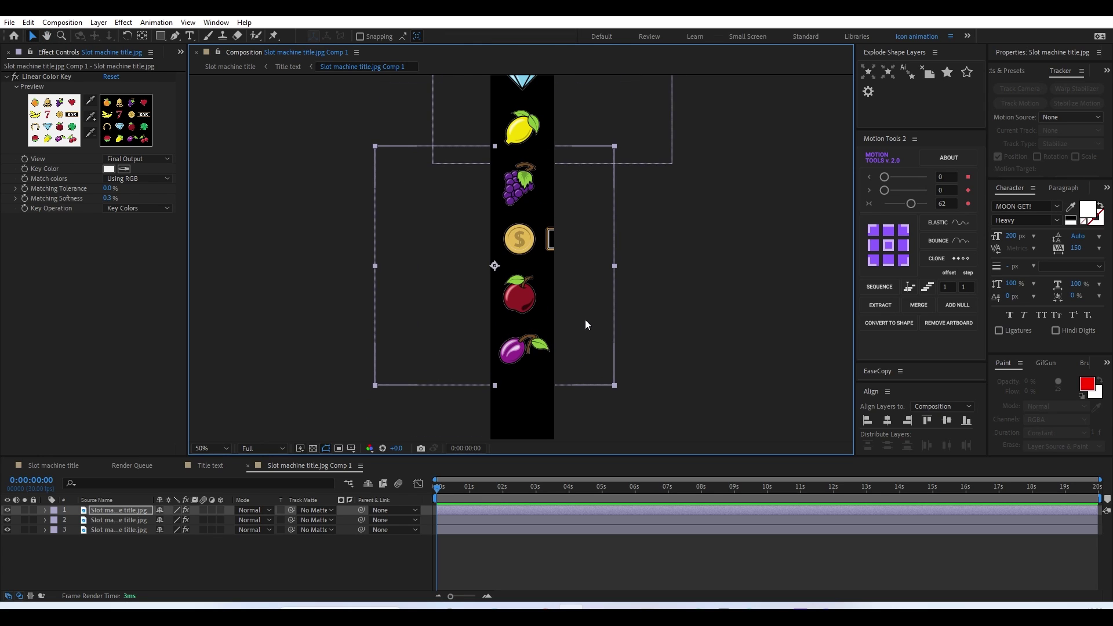
Add a fourth strip copy at the end of the reel, ending with heart and BAR
left_click_drag(563, 285, 590, 153)
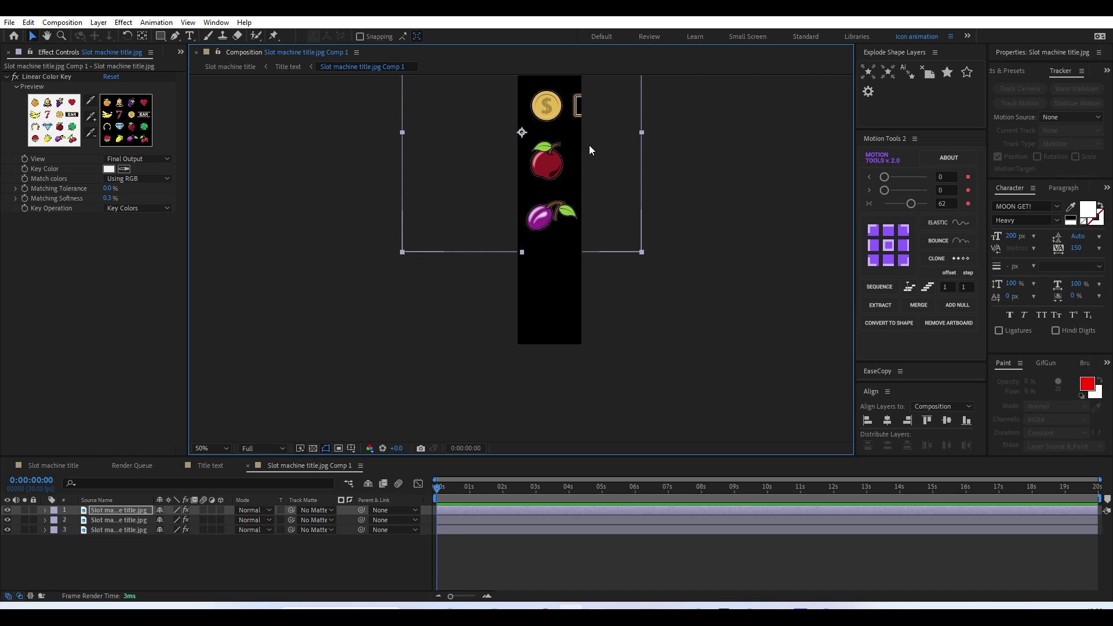
key("ctrl+d")
left_click_drag(604, 115, 551, 333)
key("Right")
key("Right")
key("Right")
key("Right")
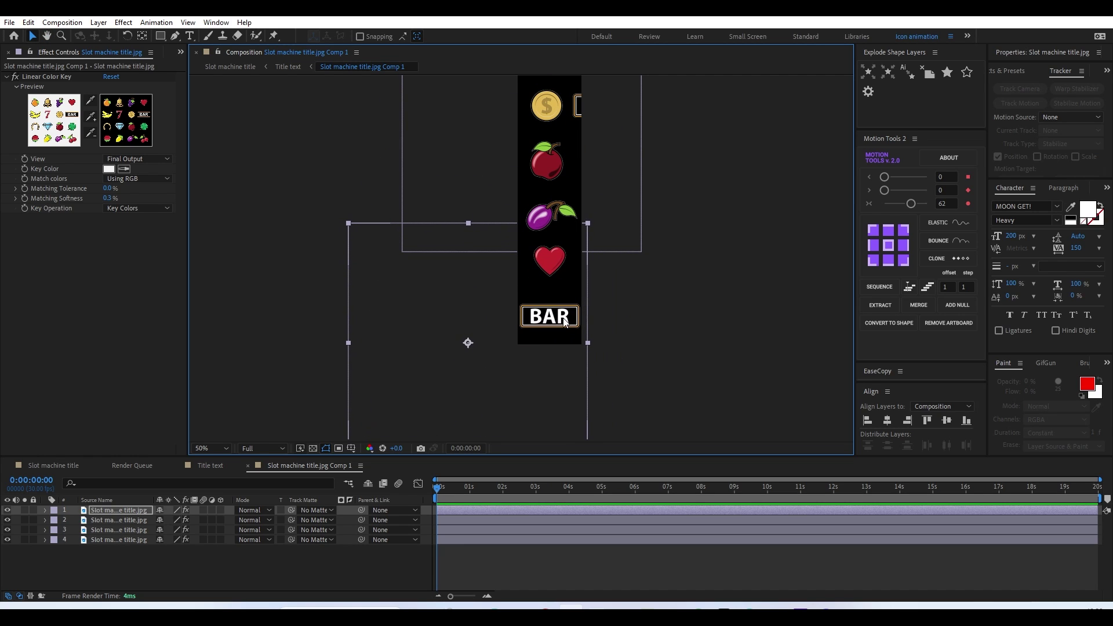
left_click_drag(566, 320, 566, 321)
key("comma")
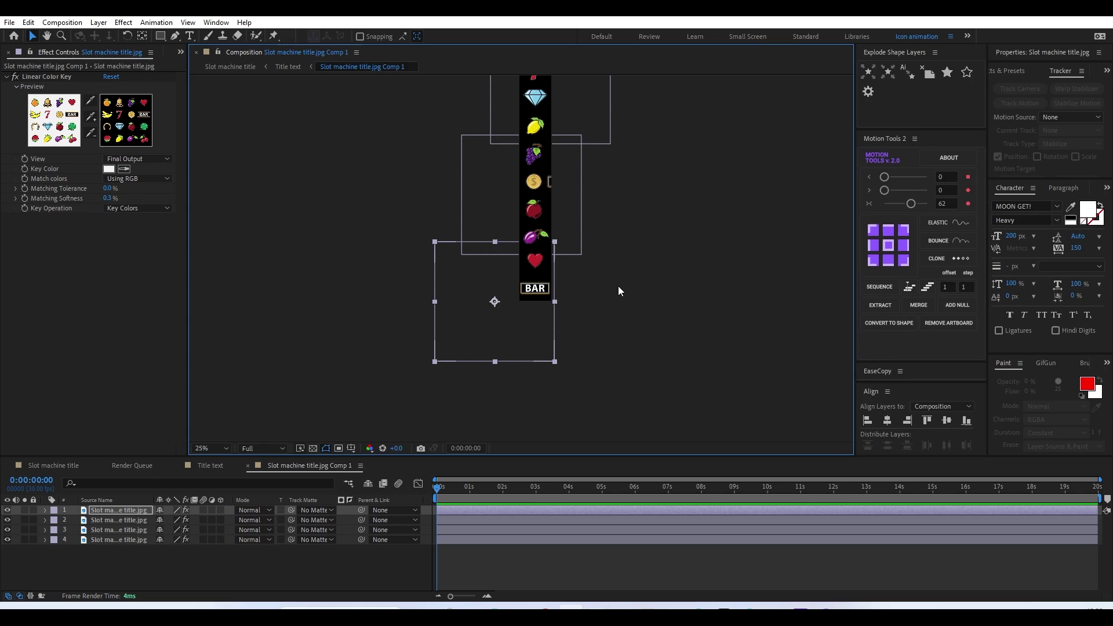
key("ctrl+k")
Set the reel composition height to 3000 px
left_click(569, 202)
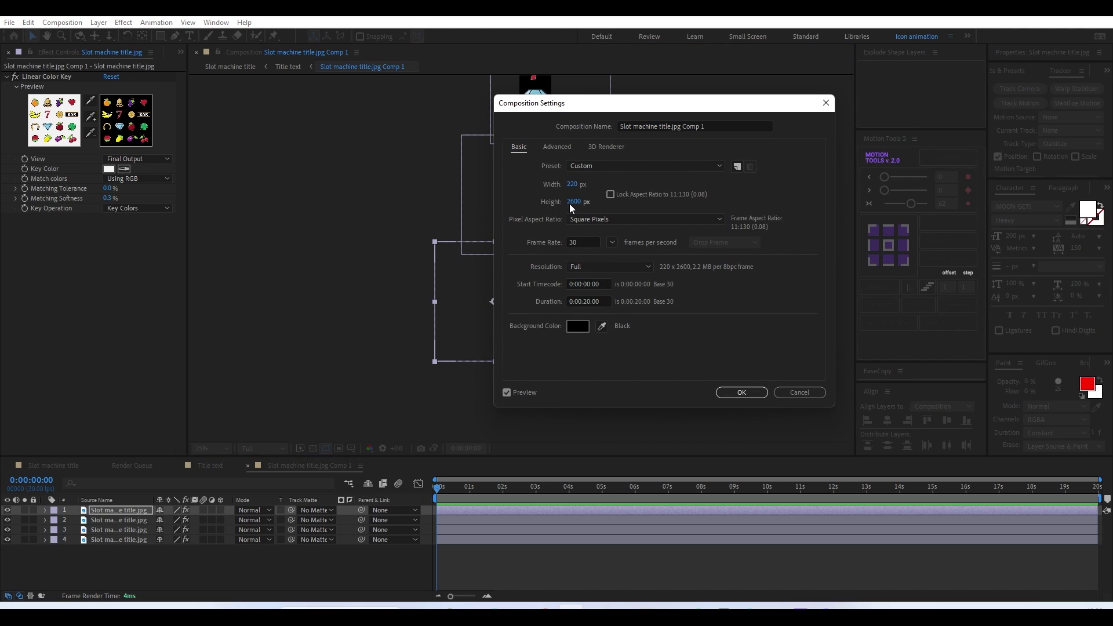
type("3000")
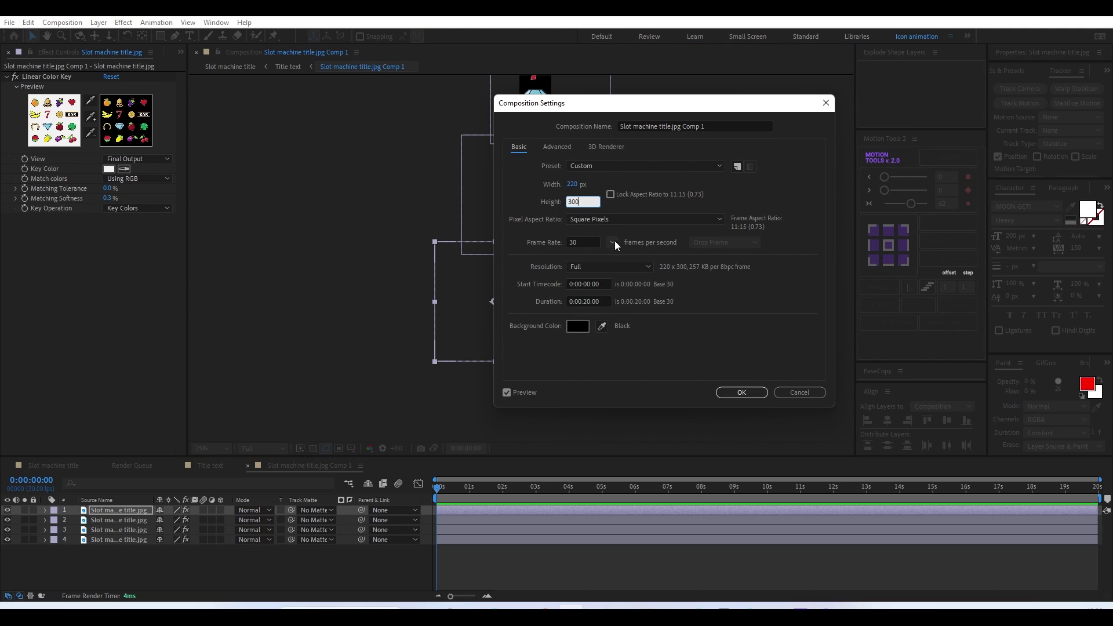
left_click(750, 392)
scroll(499, 282, "down", 2)
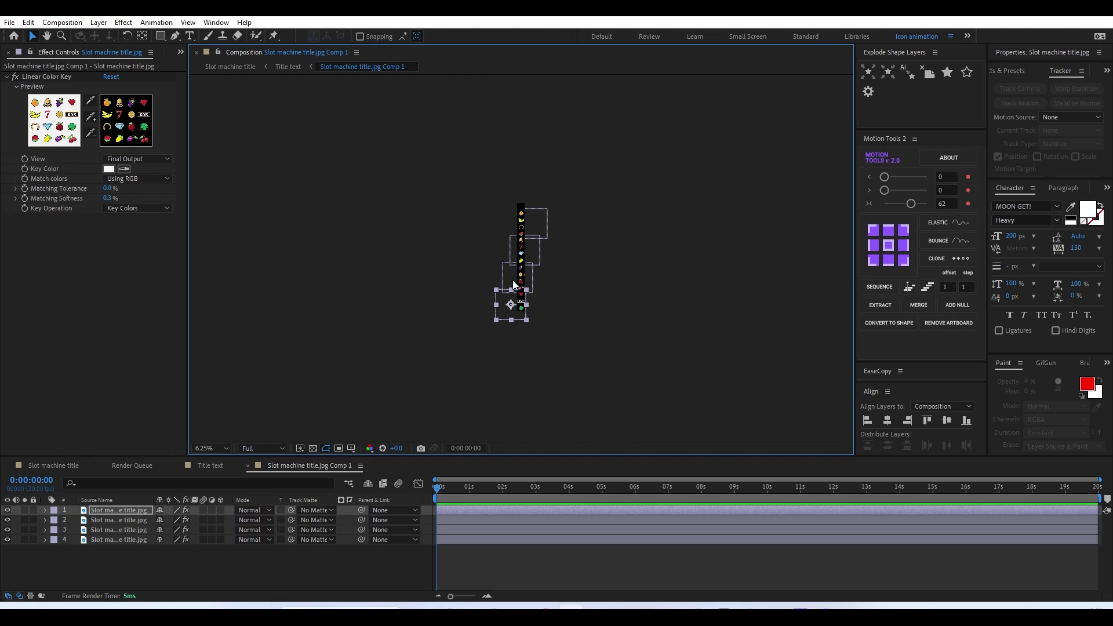
scroll(512, 279, "up", 1)
Select all four strip layers and shift them up together with two Shift+Up nudges
left_click_drag(647, 184, 529, 373)
key("shift+Up")
key("shift+Up")
key("shift+Up")
key("shift+Up")
key("shift+Up")
key("shift+Up")
key("shift+Up")
key("shift+Up")
key("shift+Up")
key("shift+Up")
key("shift+Up")
key("shift+Up")
key("shift+Up")
key("shift+Up")
key("shift+Up")
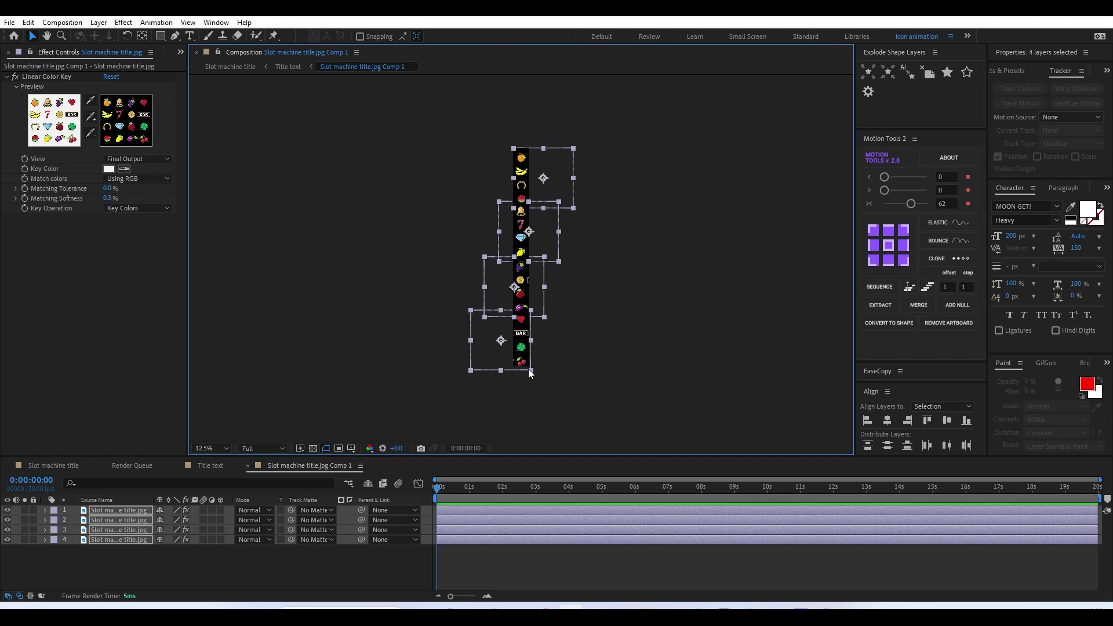
key("shift+Up")
key("shift+Up")
key("shift+Up")
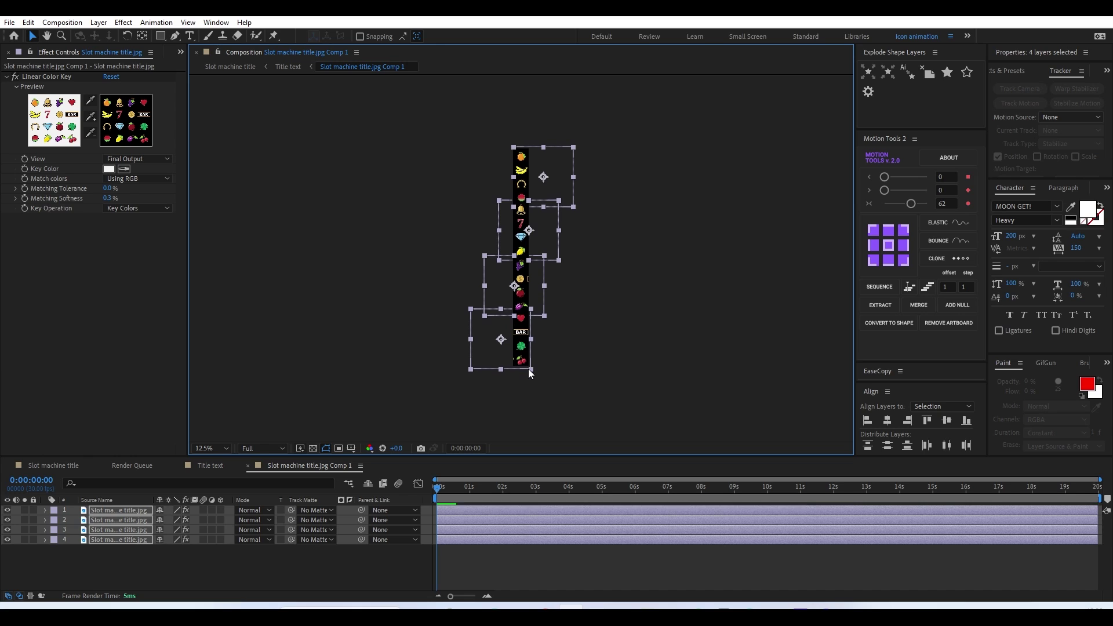
left_click(583, 346)
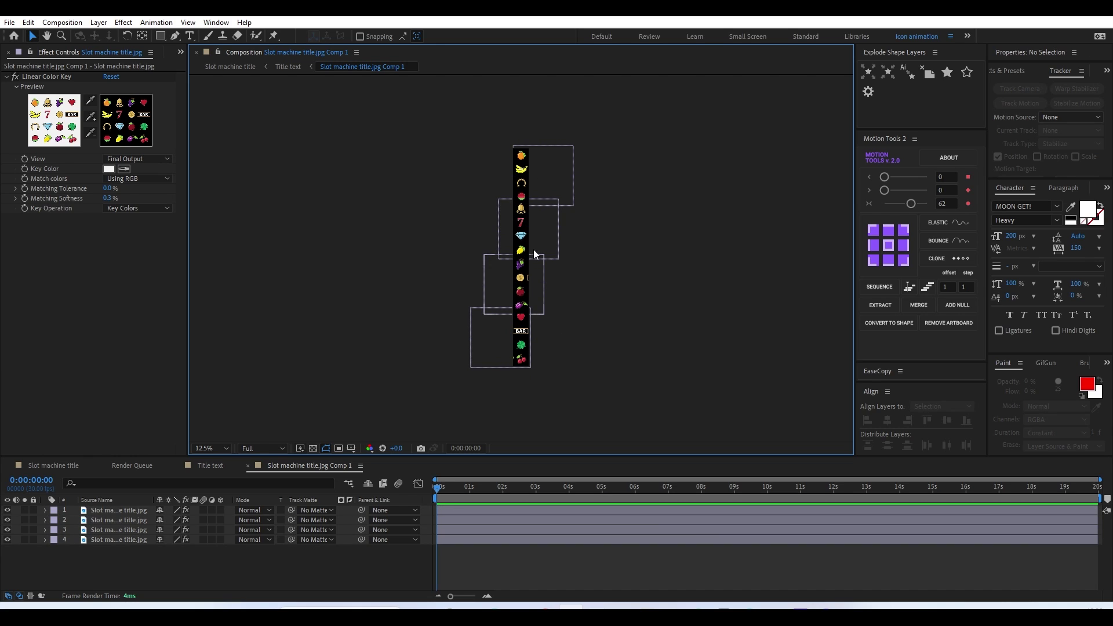
scroll(533, 249, "up", 6)
scroll(559, 234, "up", 2)
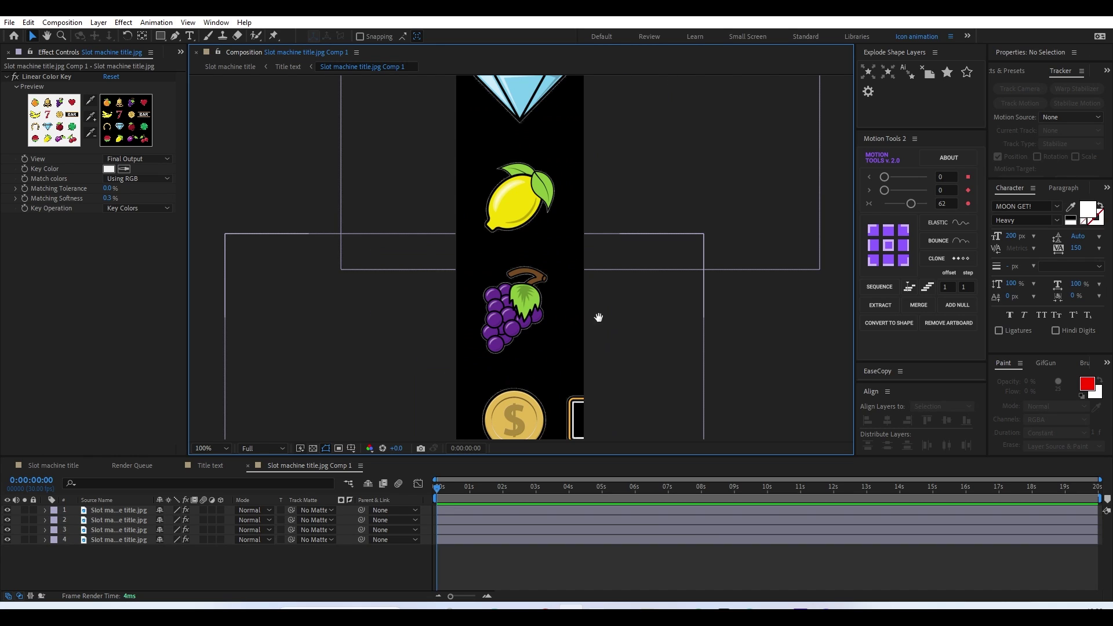
Add an inverted rectangular mask on layer 2 hiding the partial BAR beside the coin
left_click_drag(598, 317, 562, 146)
left_click(583, 231)
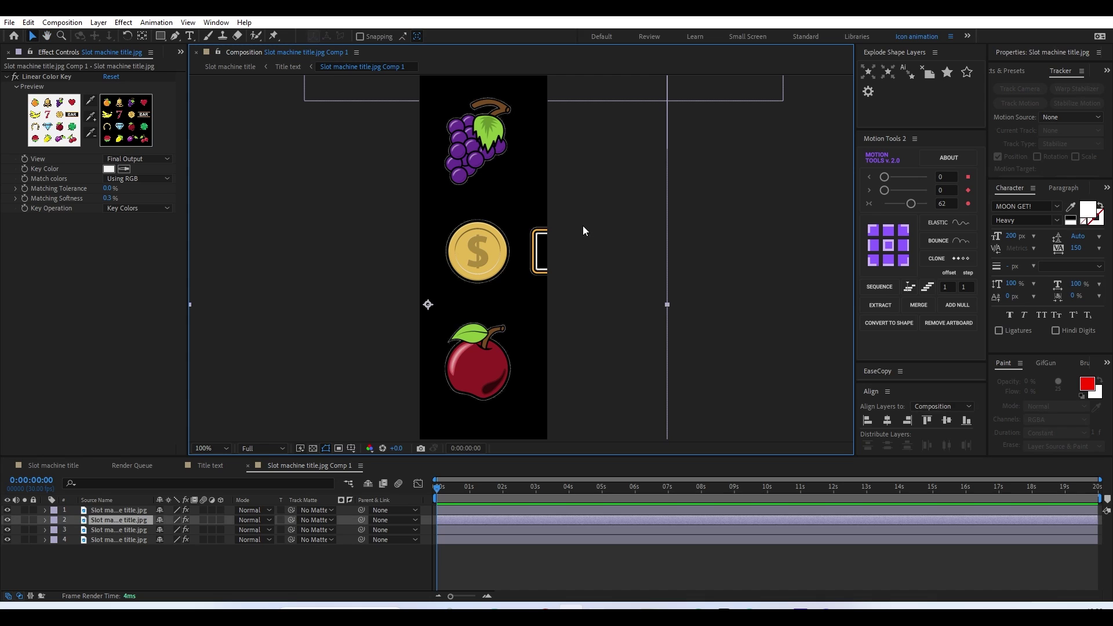
left_click(160, 35)
left_click_drag(527, 206, 589, 291)
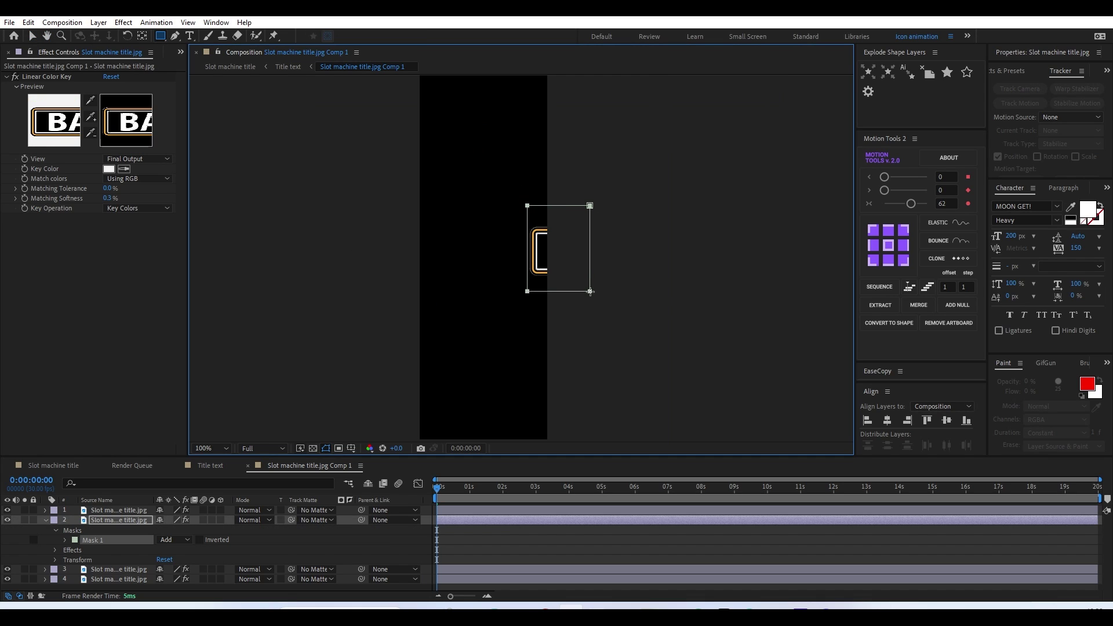
left_click(200, 539)
Add an inverted mask on layer 1 hiding the fragment left of the cherries
key("space")
left_click_drag(549, 335, 559, 121)
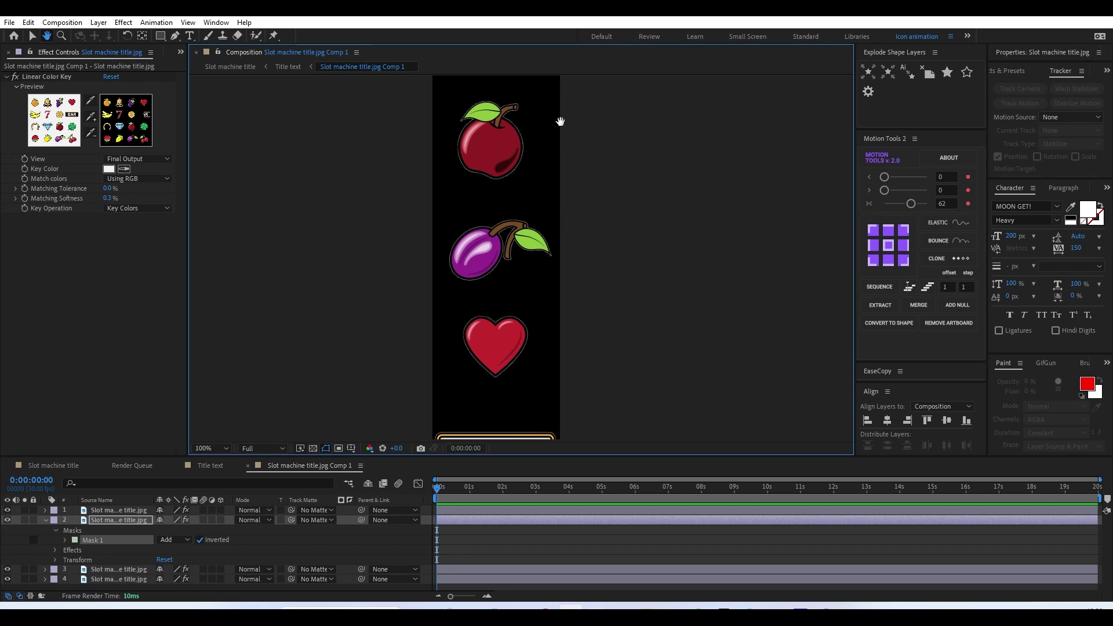
left_click_drag(576, 417, 592, 102)
left_click_drag(579, 348, 589, 237)
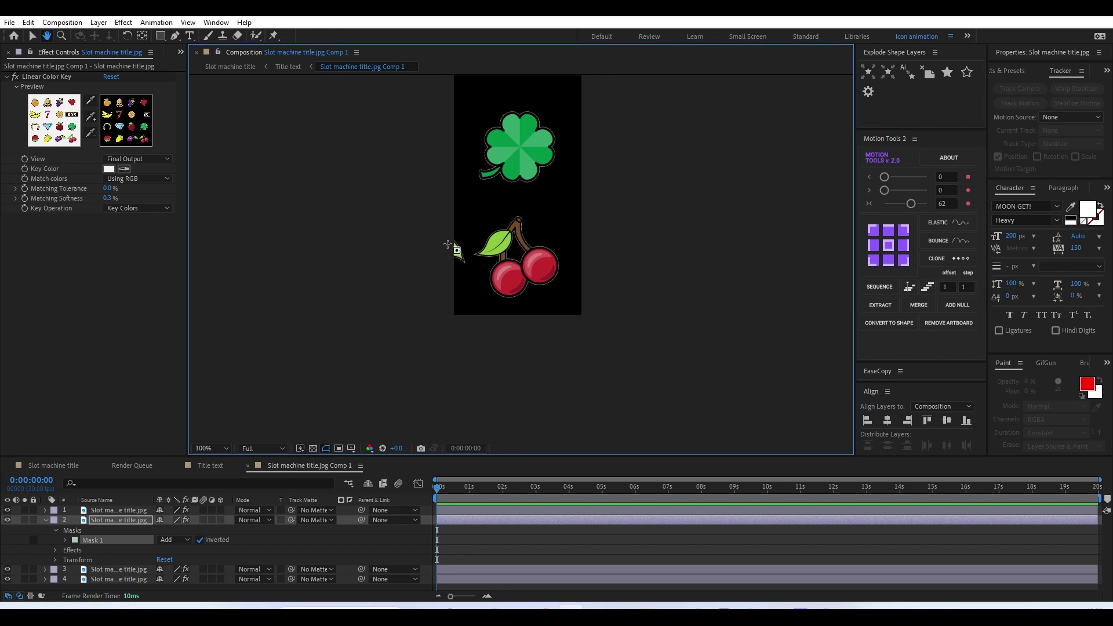
left_click(472, 510)
left_click_drag(401, 200, 470, 277)
left_click(199, 530)
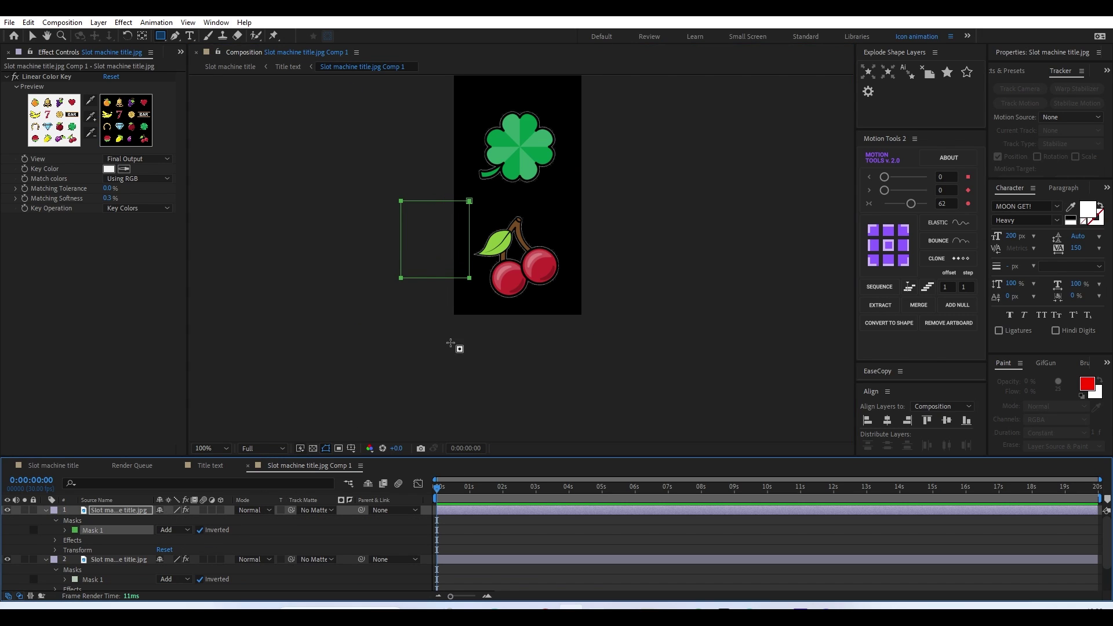
Pan along the reel and zoom out and back in to inspect the full symbol column
left_click_drag(455, 345, 507, 464)
left_click_drag(562, 156, 585, 244)
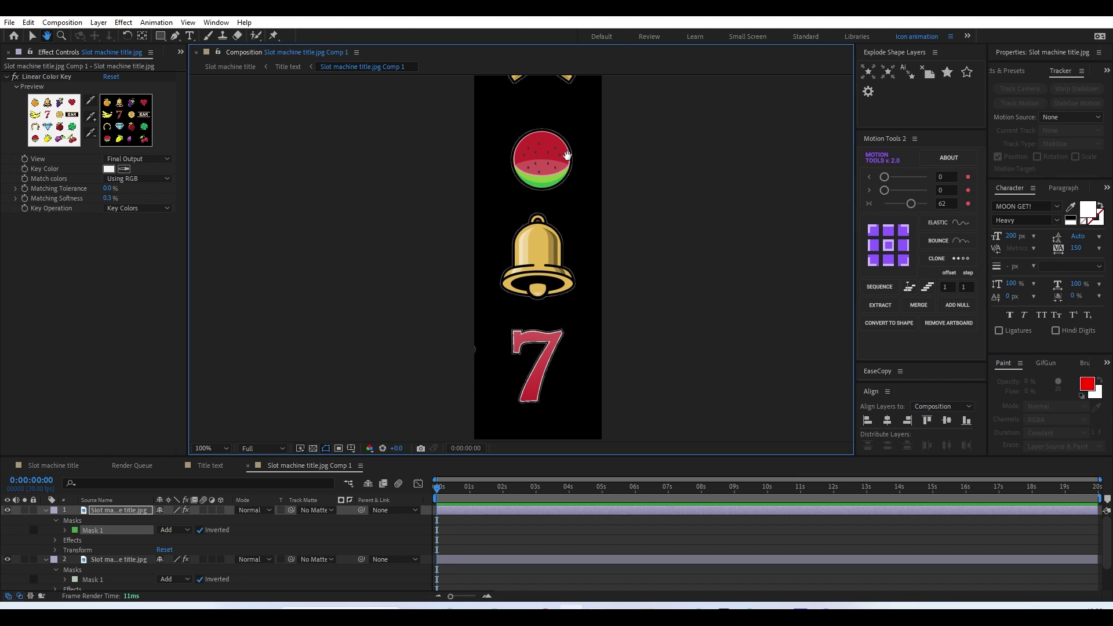
left_click_drag(557, 116, 554, 366)
left_click_drag(558, 79, 553, 241)
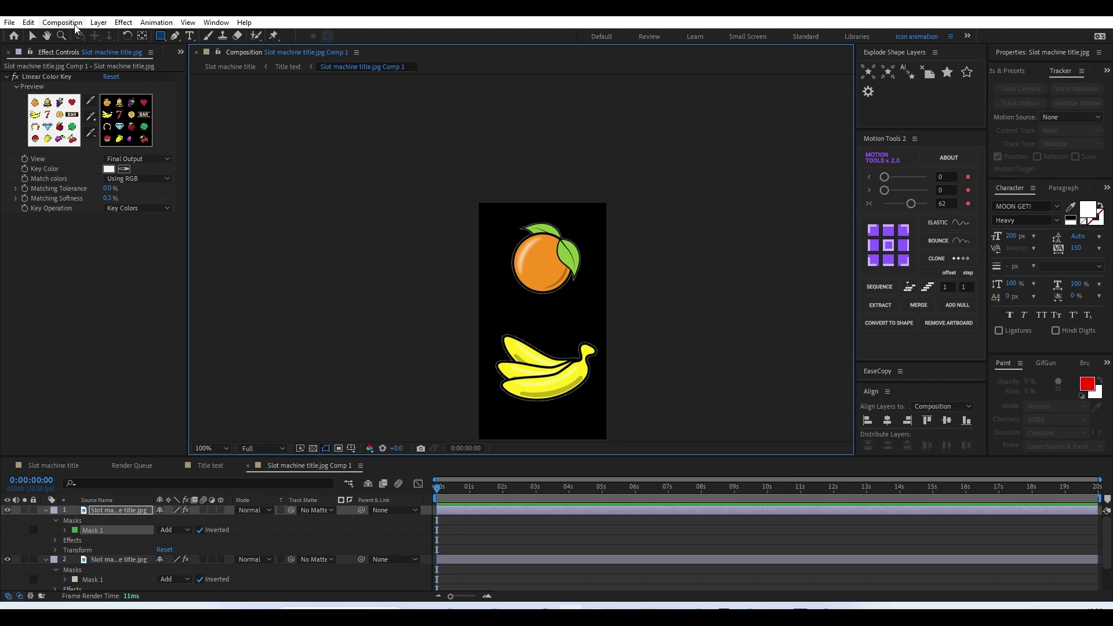
left_click(33, 36)
key("comma")
key("comma")
key("comma")
key("comma")
key("comma")
key("comma")
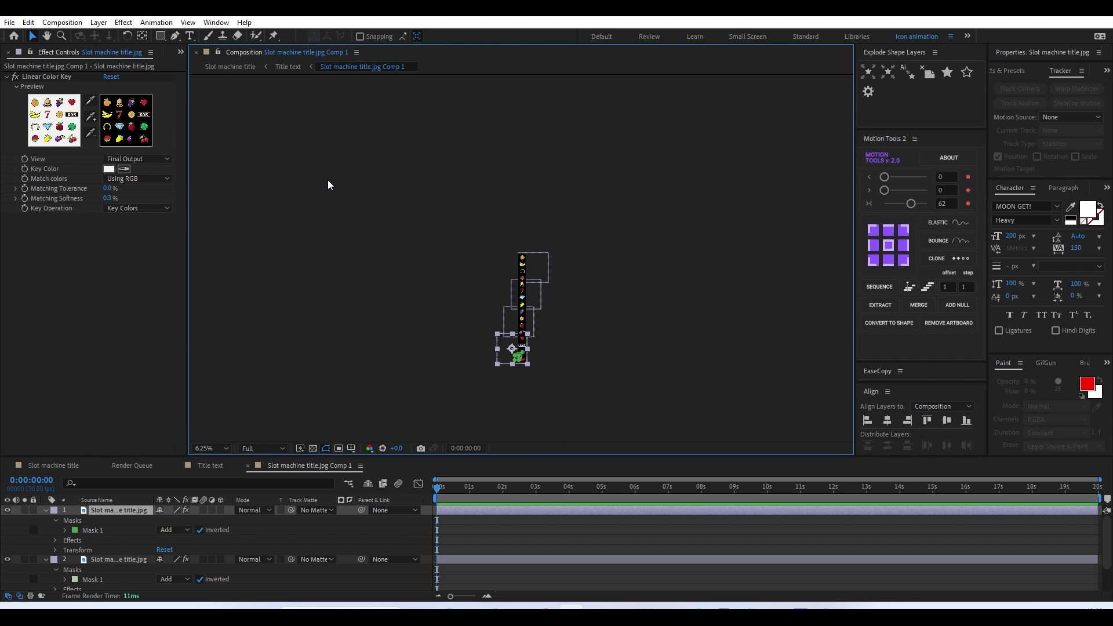
left_click(399, 259)
left_click_drag(461, 315, 700, 433)
key("period")
key("period")
In the Title text comp, move the symbol reel up-left so it sits above the S
key("h")
key("v")
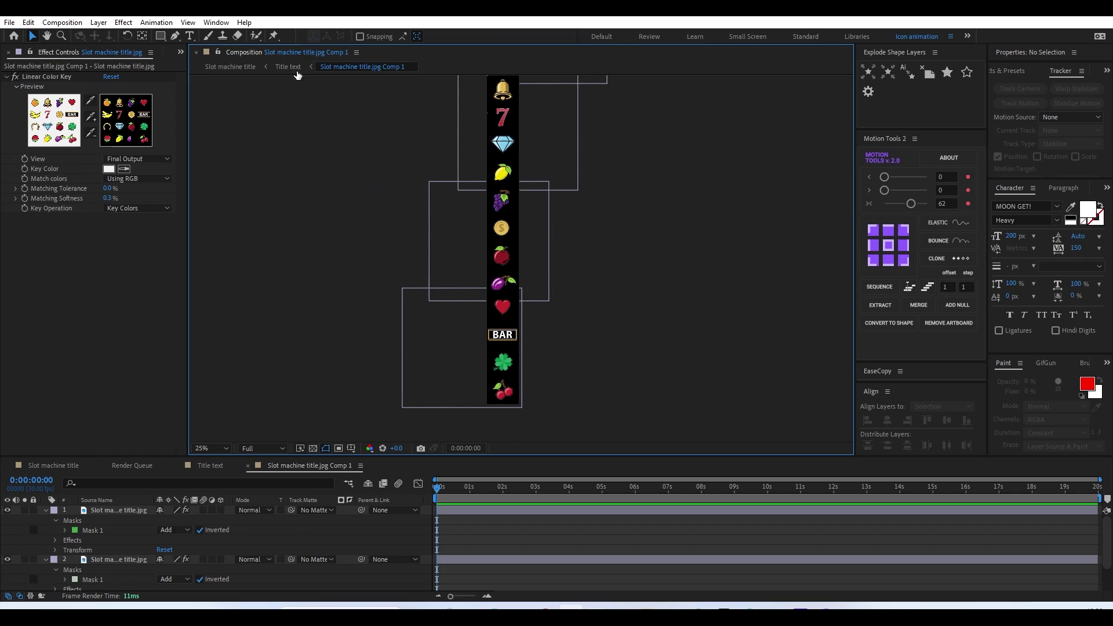
left_click(288, 66)
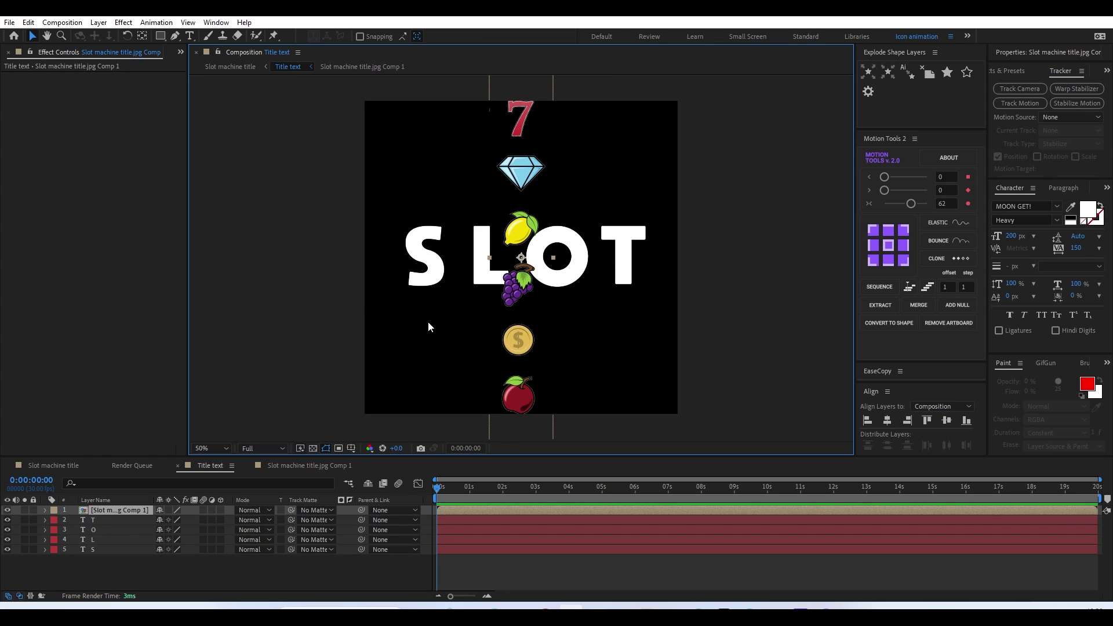
left_click_drag(520, 419, 441, 124)
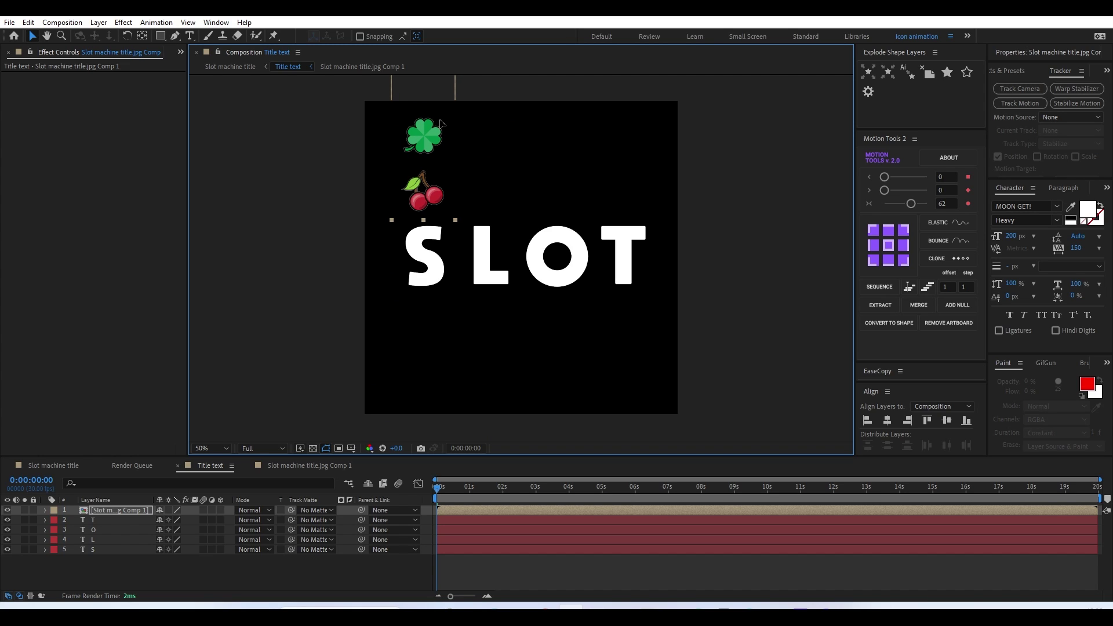
Select the S, L, O and T letter layers together
left_click(444, 261)
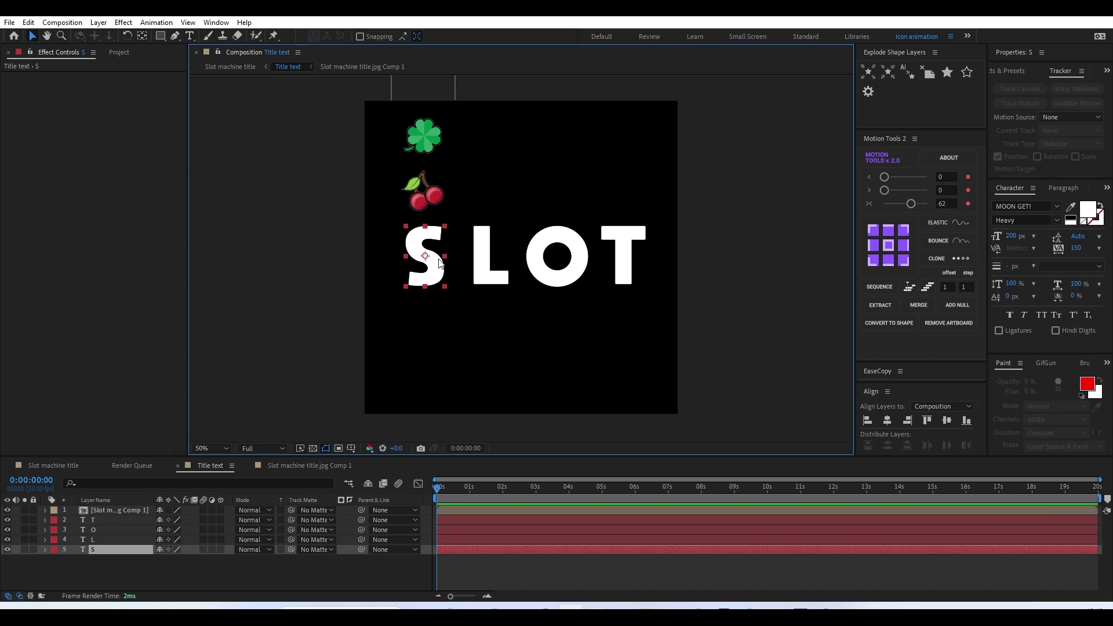
left_click(483, 266, "shift")
left_click(540, 262, "shift")
left_click(616, 247, "shift")
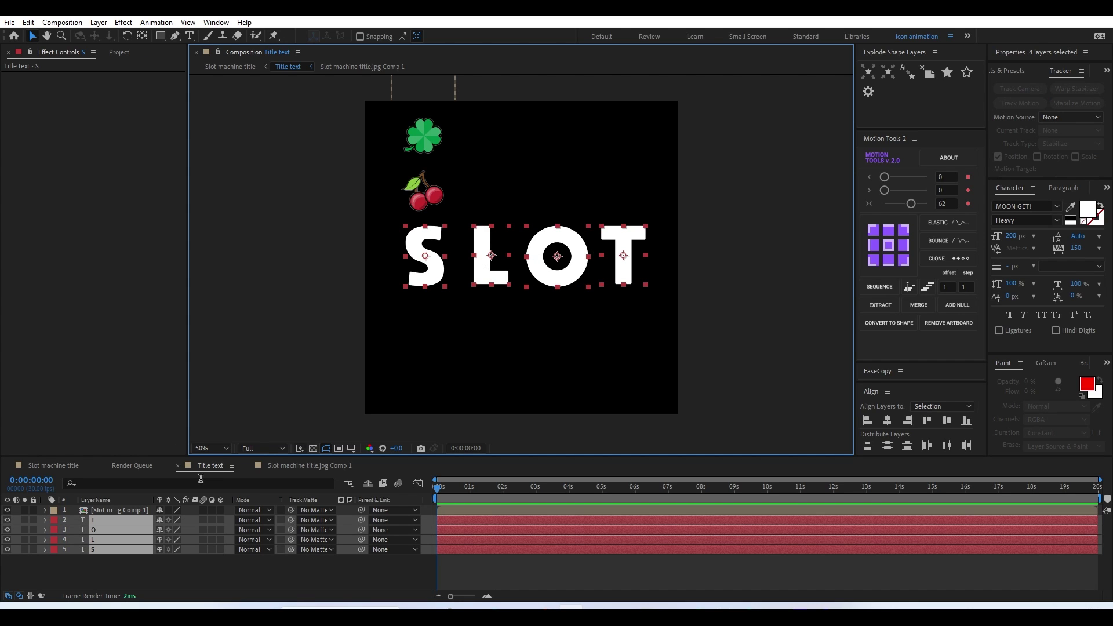
Give the SLOT letter and reel layers a Peach label
left_click(57, 525)
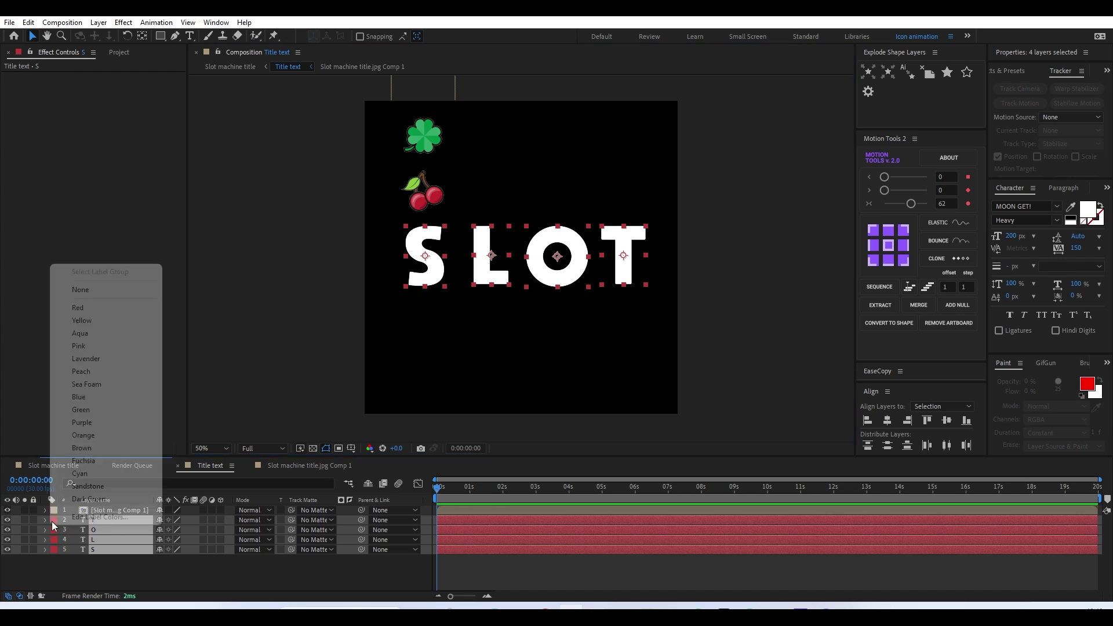
left_click(87, 371)
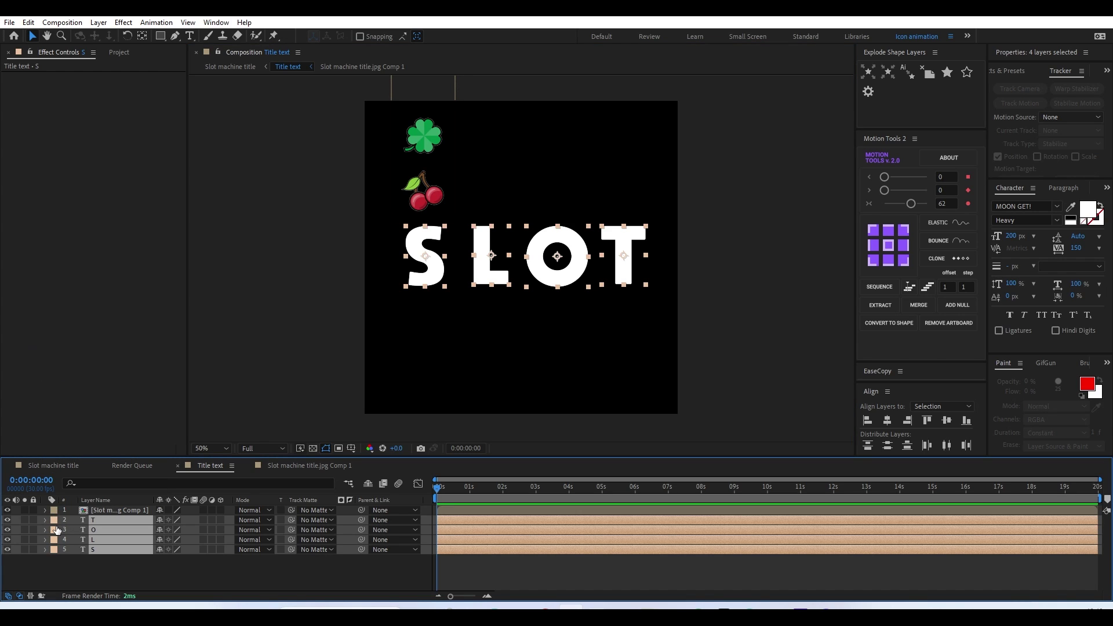
key("ctrl+d")
left_click_drag(64, 538, 72, 502)
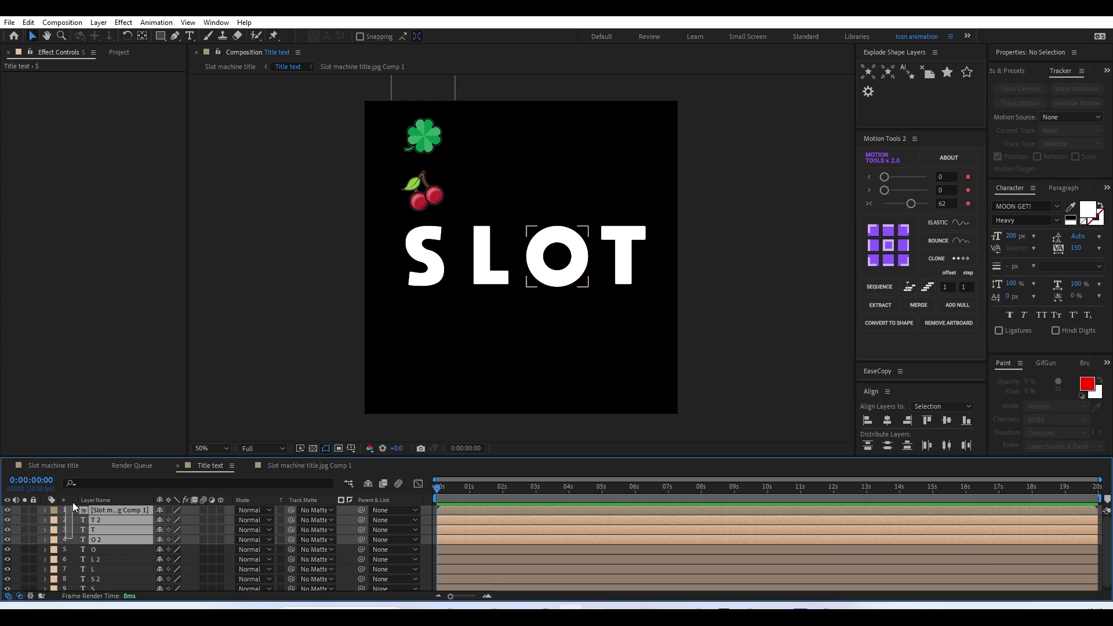
key("ctrl+z")
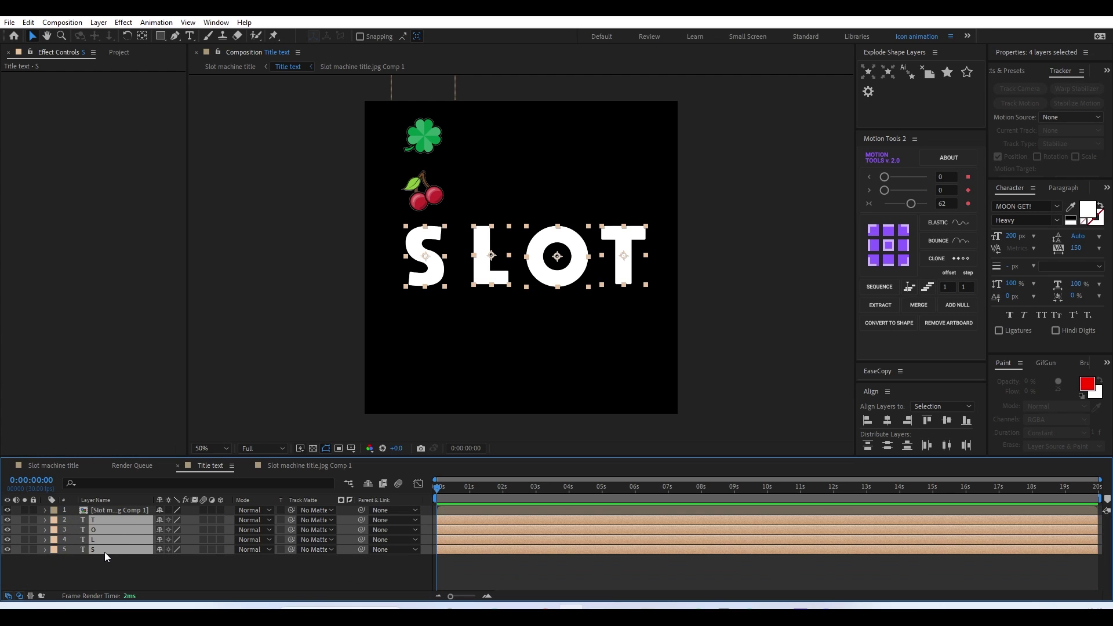
Duplicate the four letters, move the copies to the top, and label them Lavender
key("ctrl+d")
left_click_drag(100, 537, 67, 520)
left_click(54, 510)
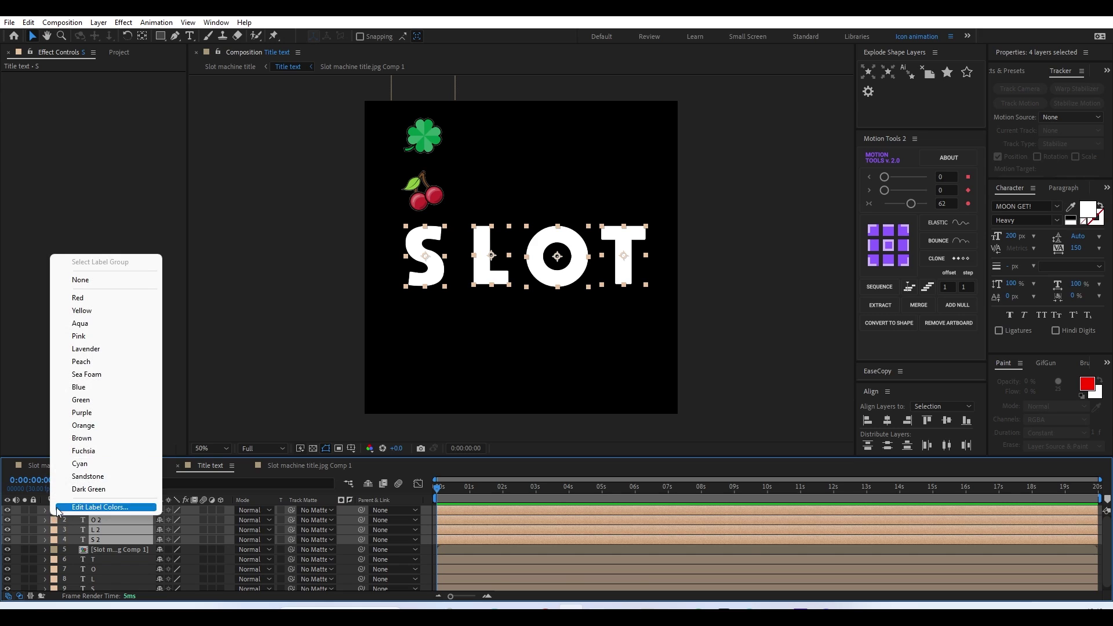
left_click(92, 348)
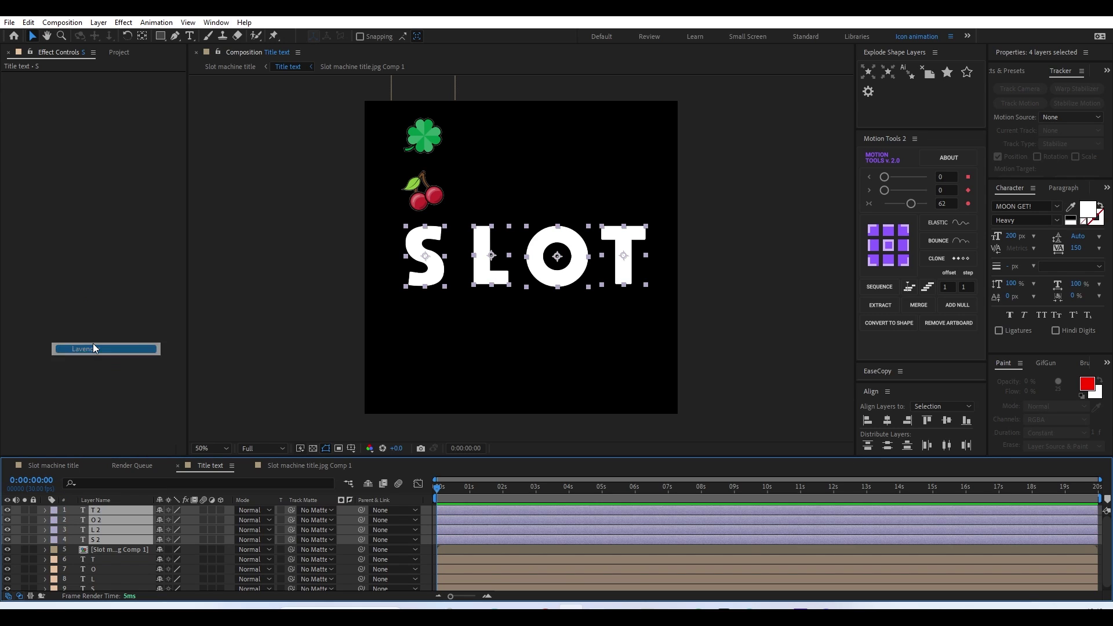
key("comma")
key("comma")
key("comma")
key("comma")
Move the duplicate letters T 2–S 2 high above the comp frame, about 90 px extra
key("h")
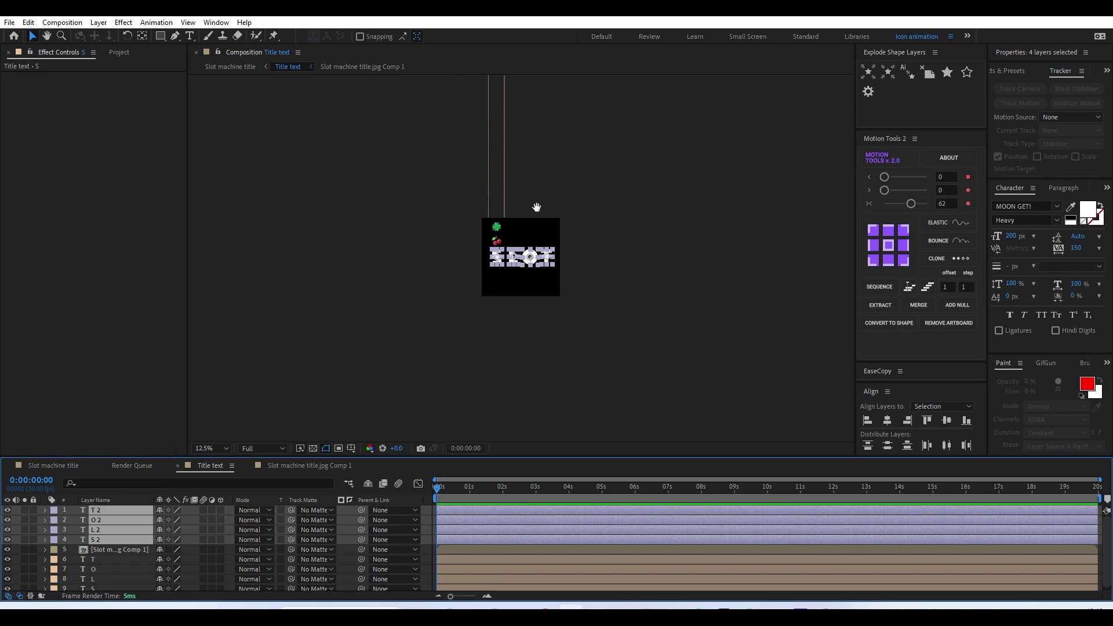
left_click_drag(536, 209, 526, 311)
key("v")
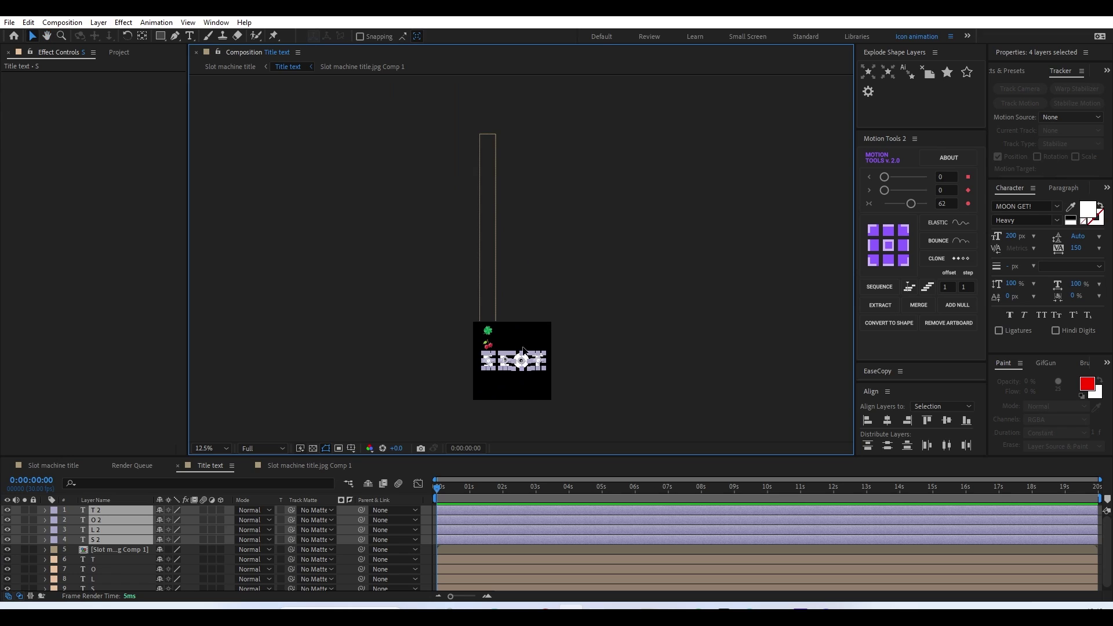
left_click_drag(523, 350, 540, 260)
key("period")
key("period")
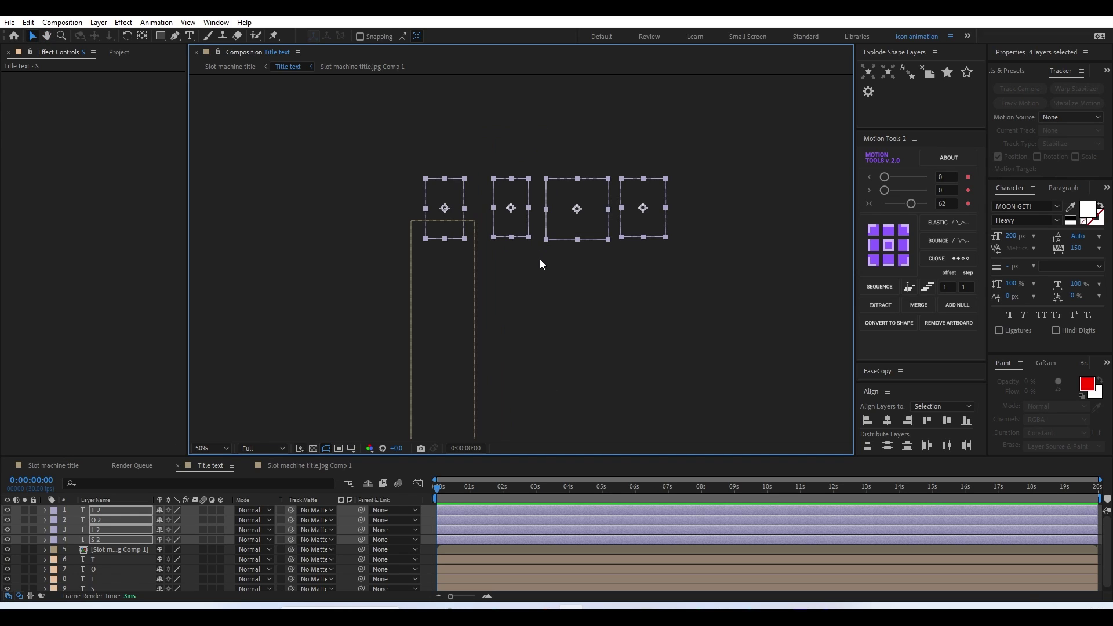
key("period")
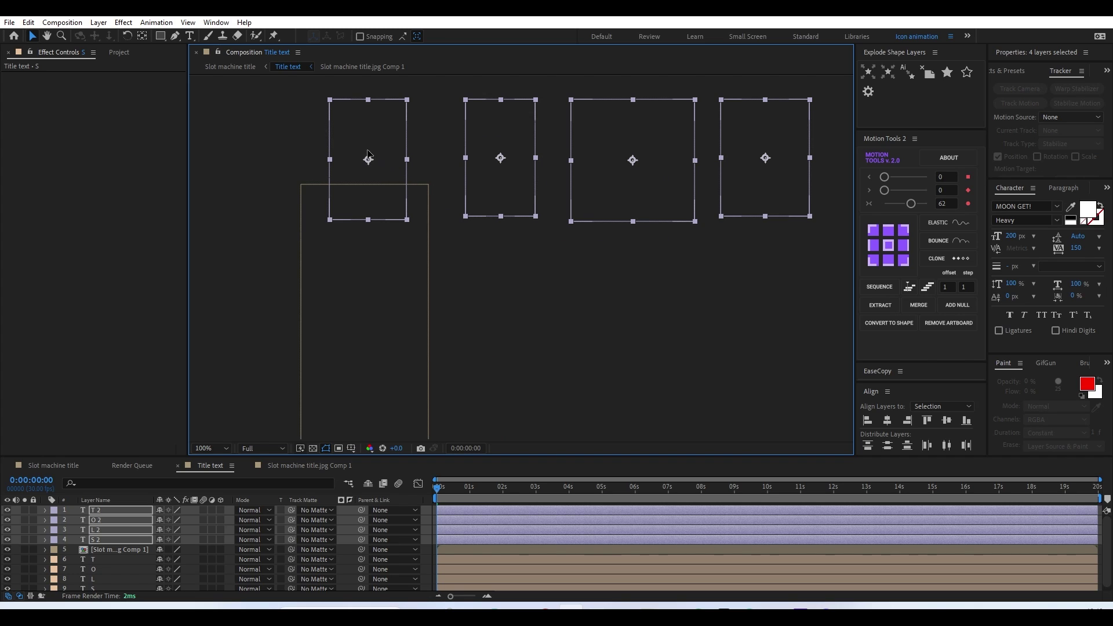
left_click_drag(376, 161, 375, 107)
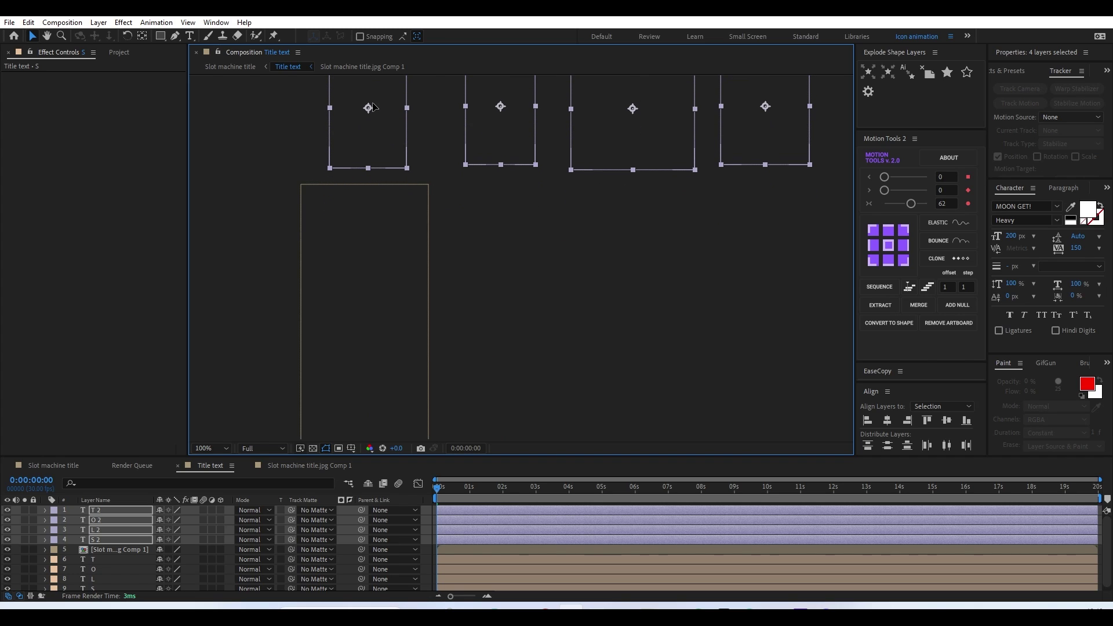
key("comma")
key("comma")
key("comma")
key("comma")
Select S 2 and the reel layer together
left_click(447, 295)
key("h")
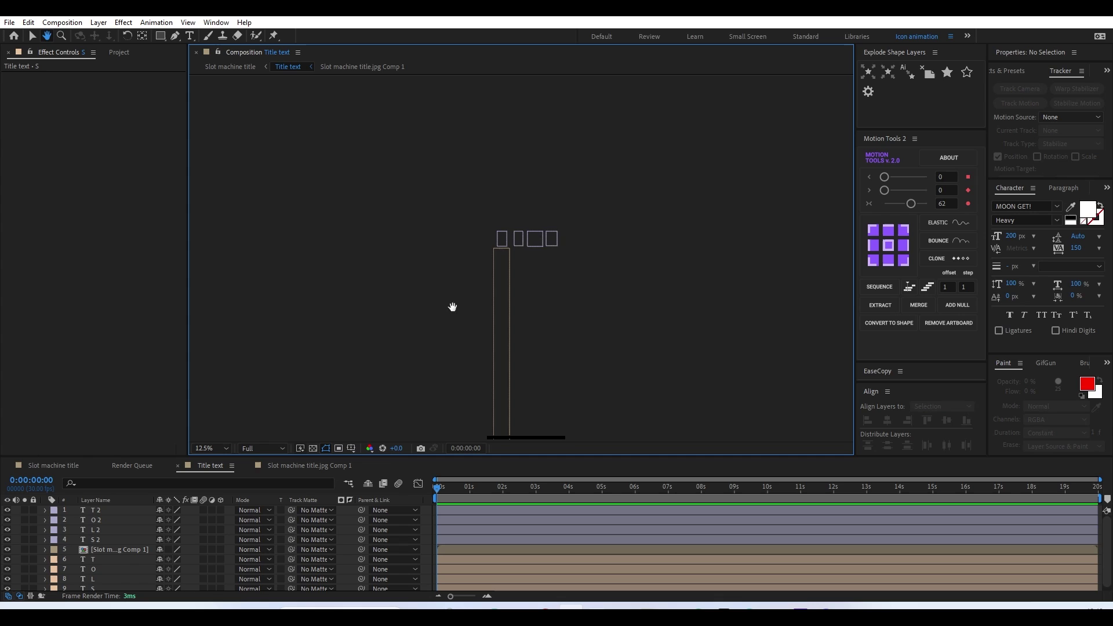
left_click_drag(452, 308, 422, 184)
key("v")
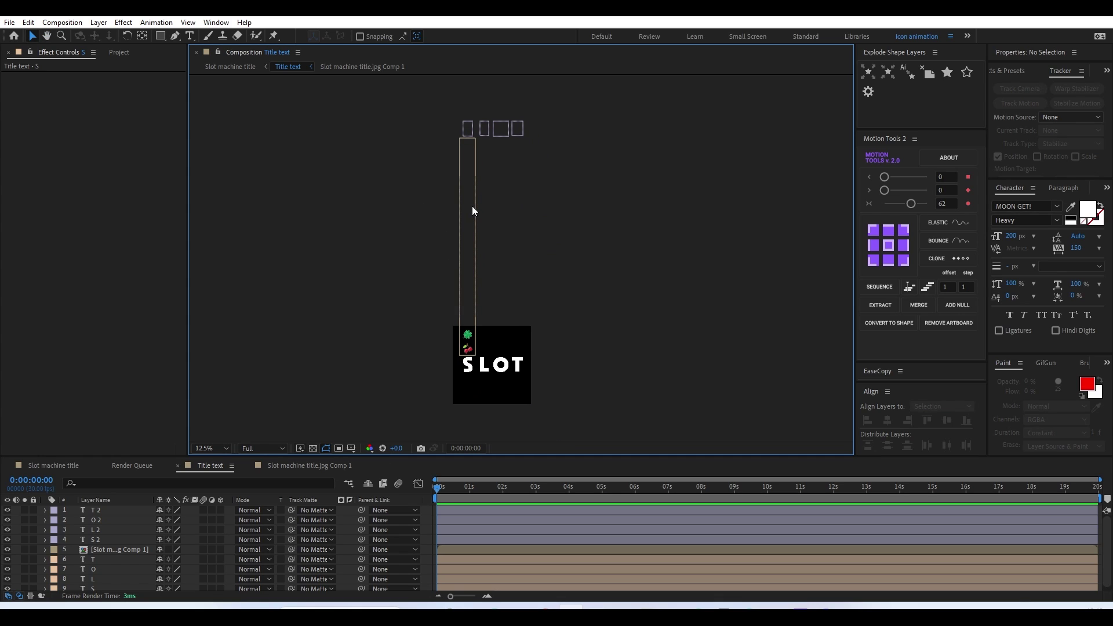
left_click_drag(470, 145, 471, 146)
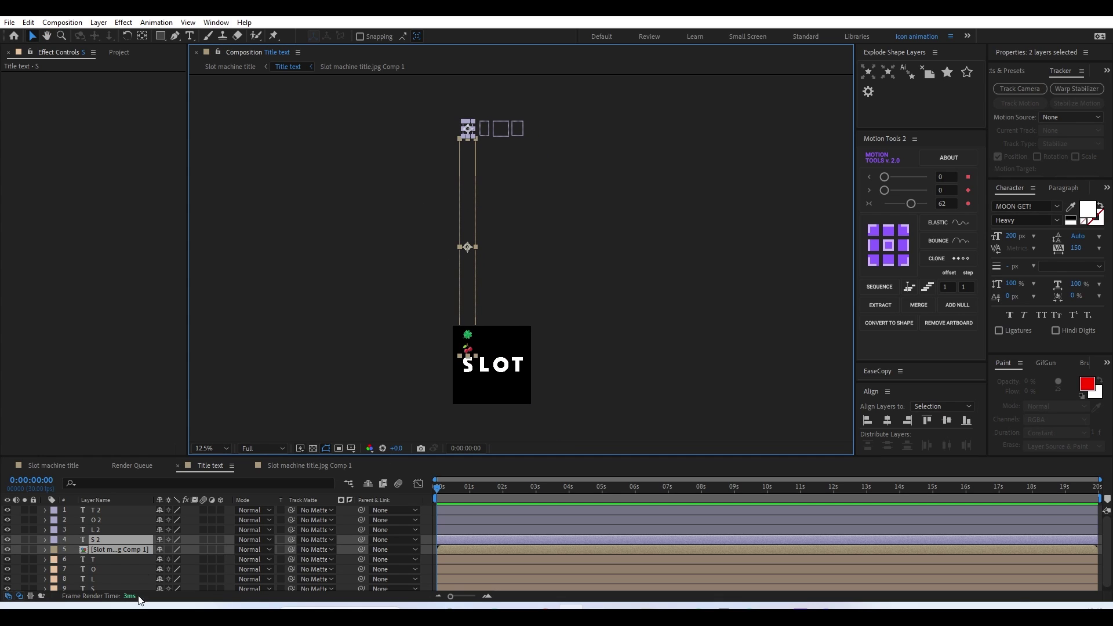
Parent the reel layer to S, then duplicate it and move the copy right as a second column
scroll(89, 536, "down", 1)
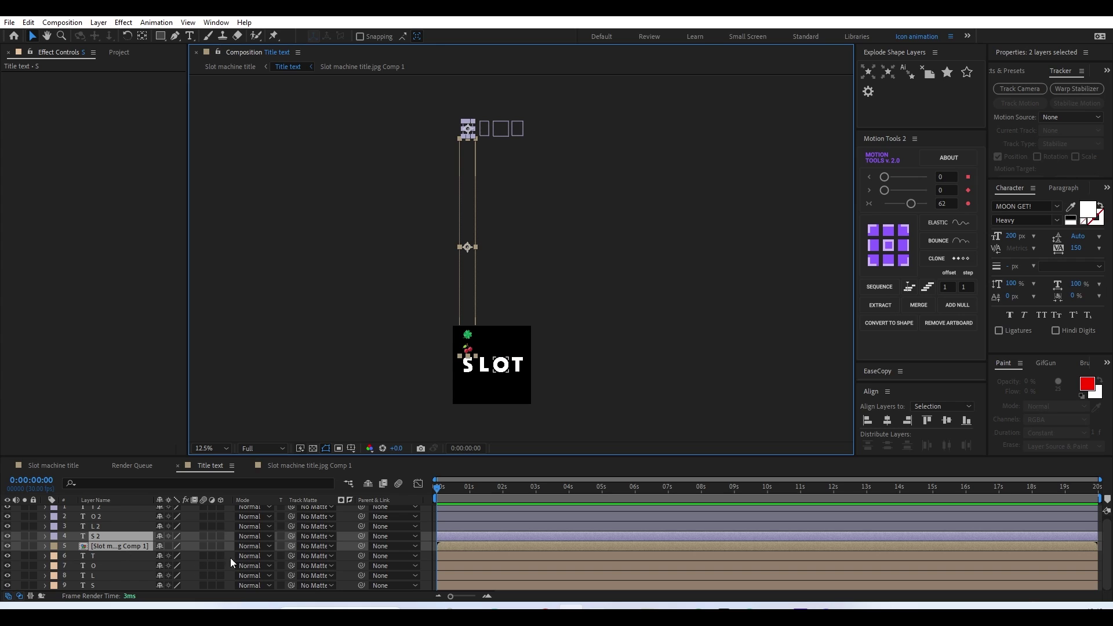
left_click_drag(361, 546, 90, 586)
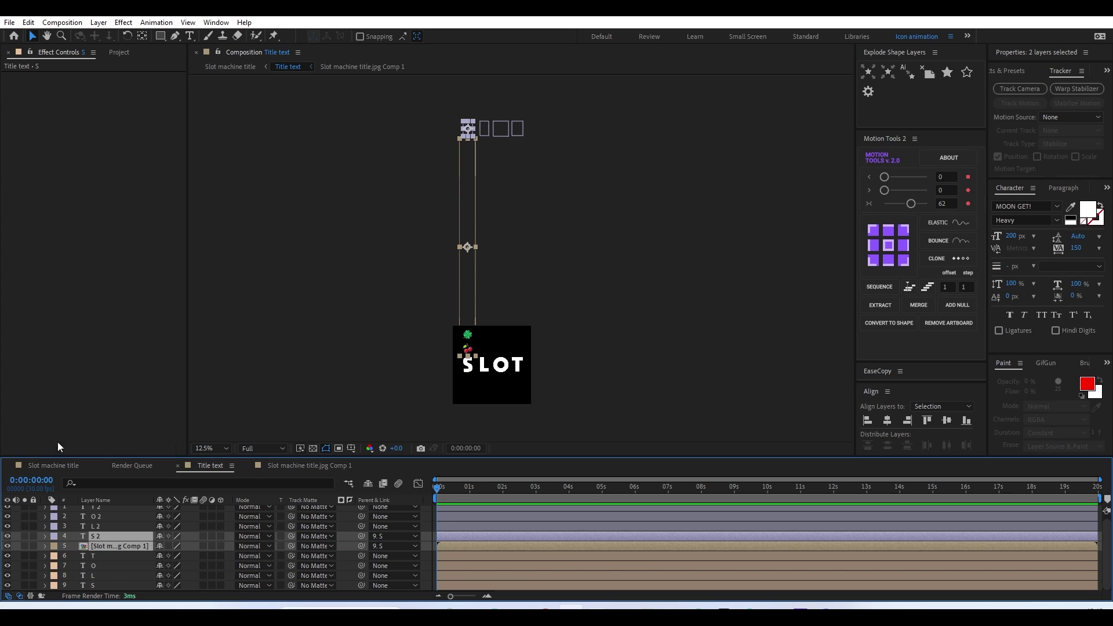
left_click(467, 233)
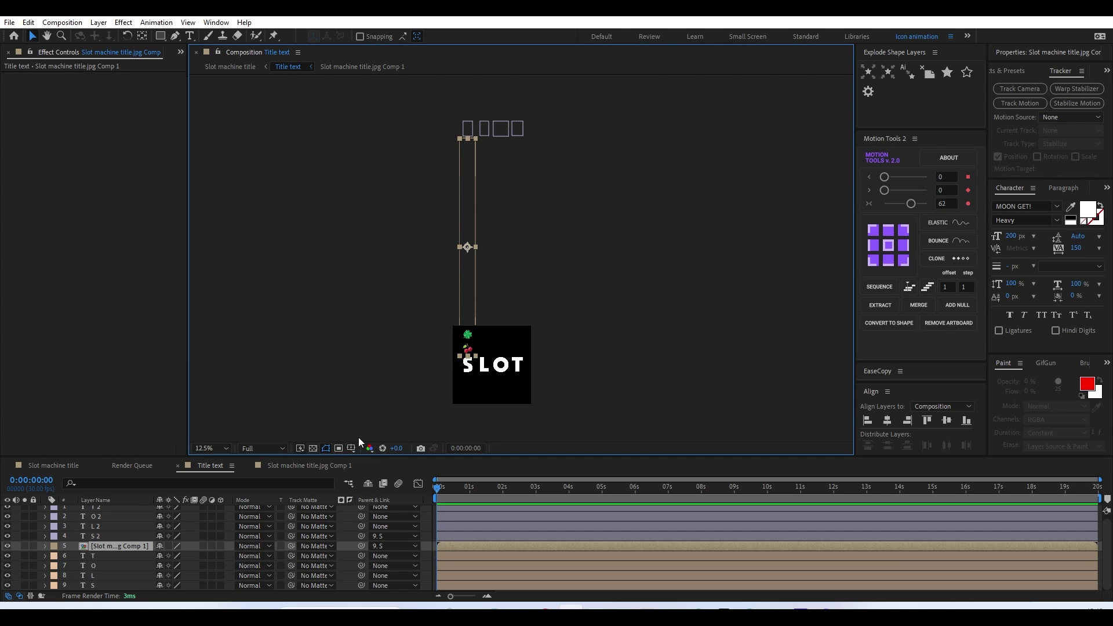
key("ctrl+d")
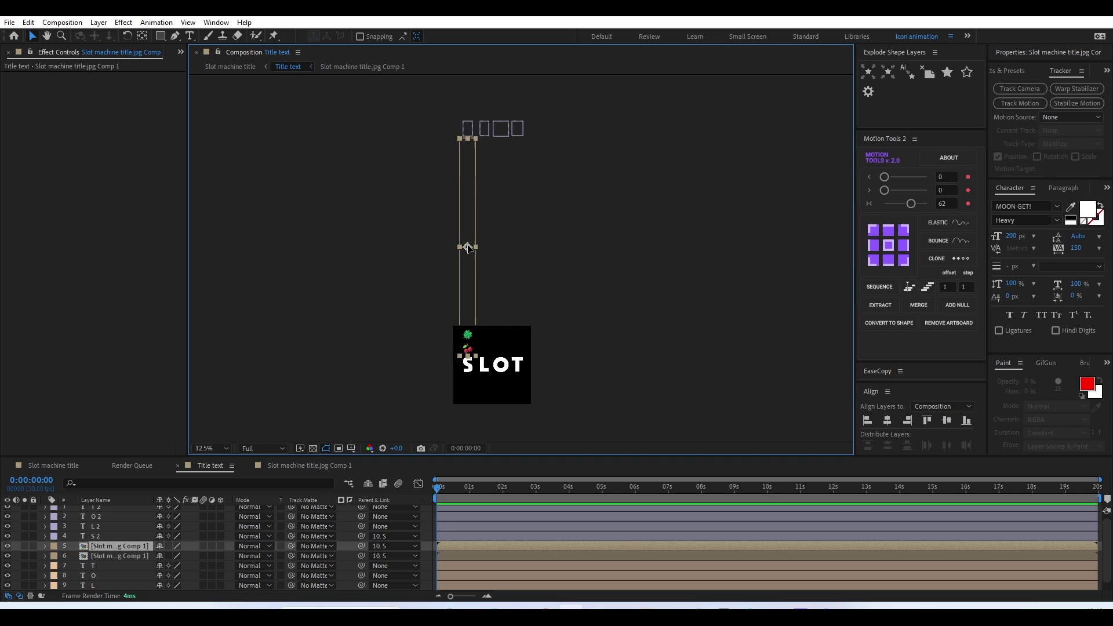
left_click_drag(465, 244, 484, 249)
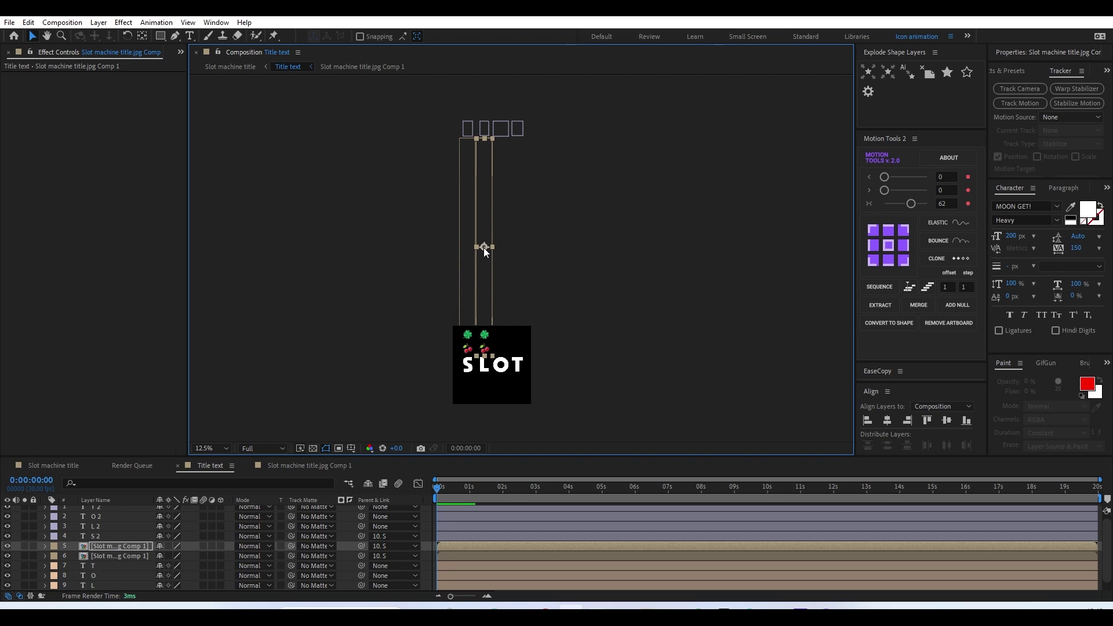
Unparent the reel layer and pan the view up to the title
left_click(381, 544)
left_click(409, 400)
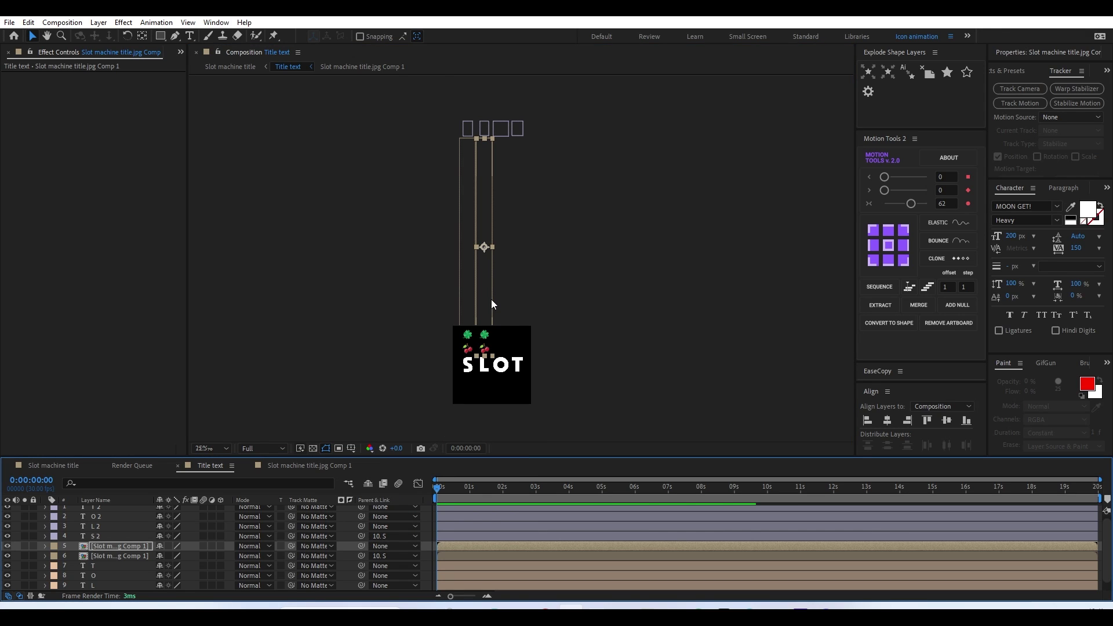
scroll(491, 308, "up", 2)
key("h")
left_click_drag(482, 375, 519, 86)
key("v")
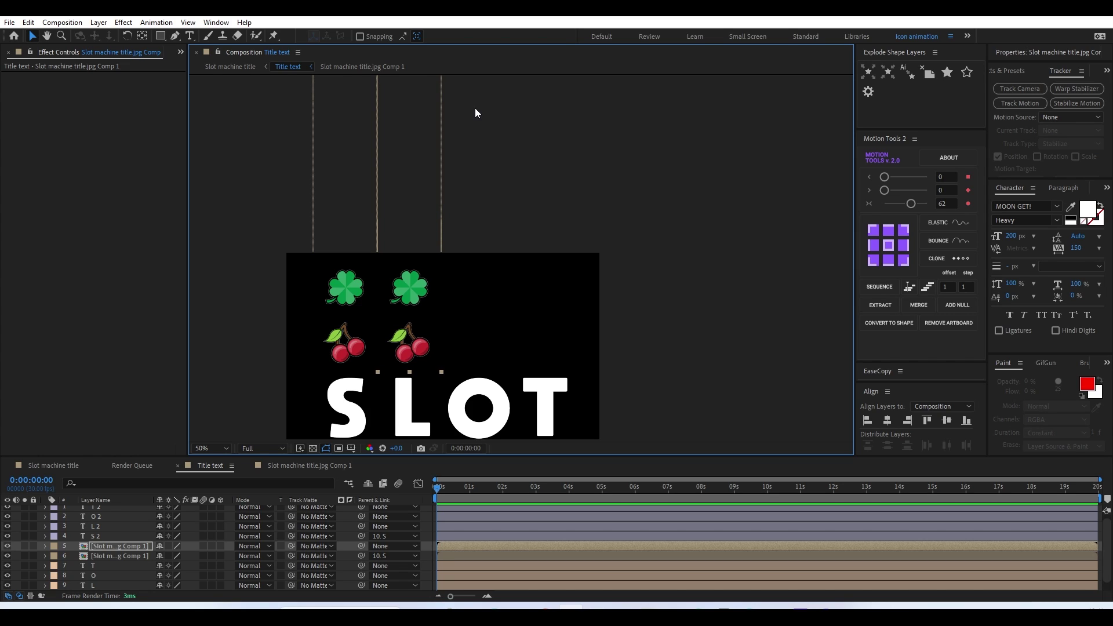
Duplicate the reel into a third column to the right, nudged with Shift+Right twice
key("ctrl+d")
left_click_drag(401, 183, 467, 185)
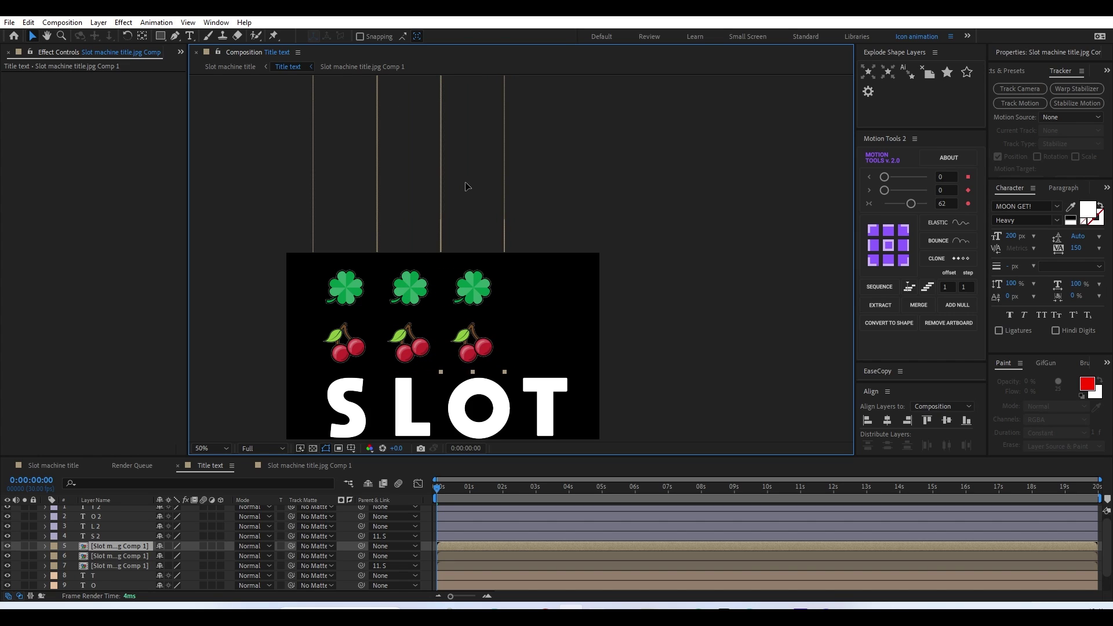
key("shift+Right")
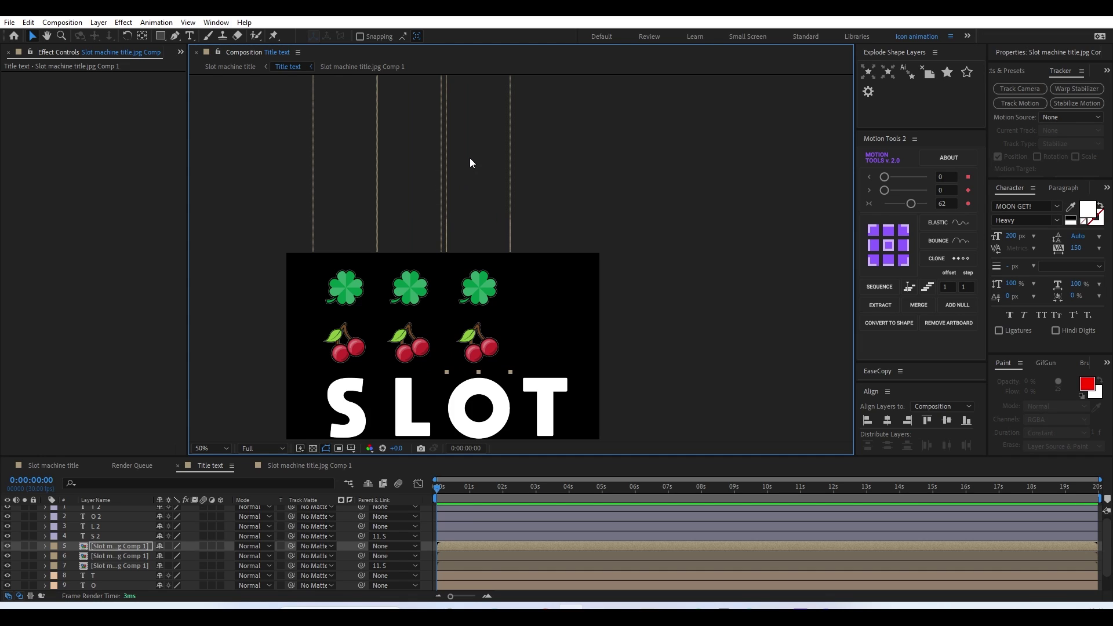
key("shift+Right")
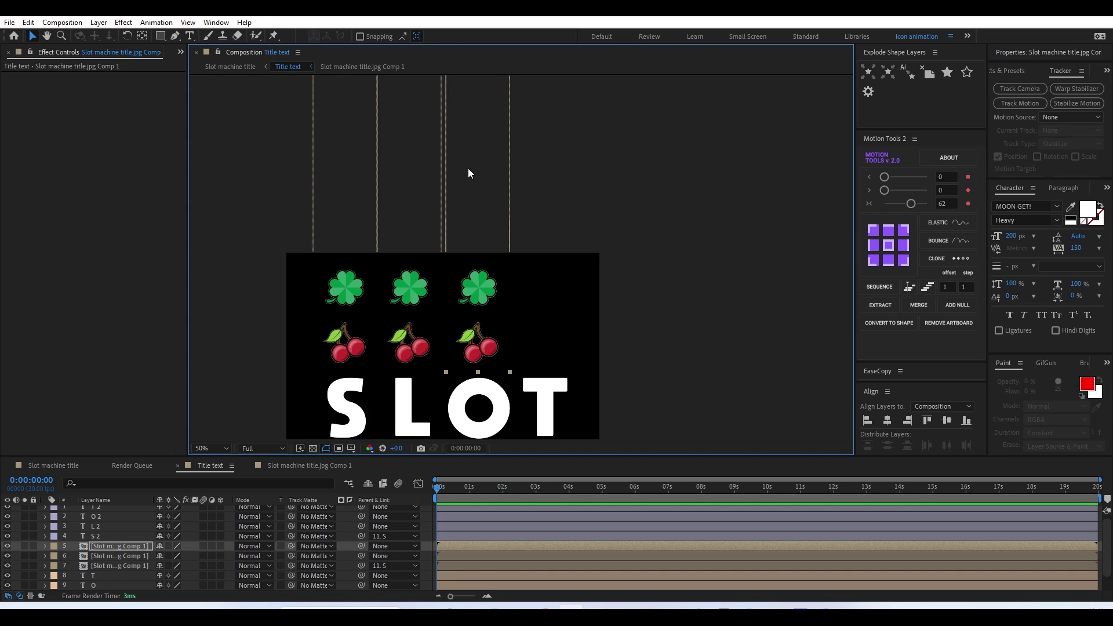
Duplicate the reel into a fourth column and nudge the second column slightly right
key("ctrl+d")
left_click_drag(478, 215, 555, 220)
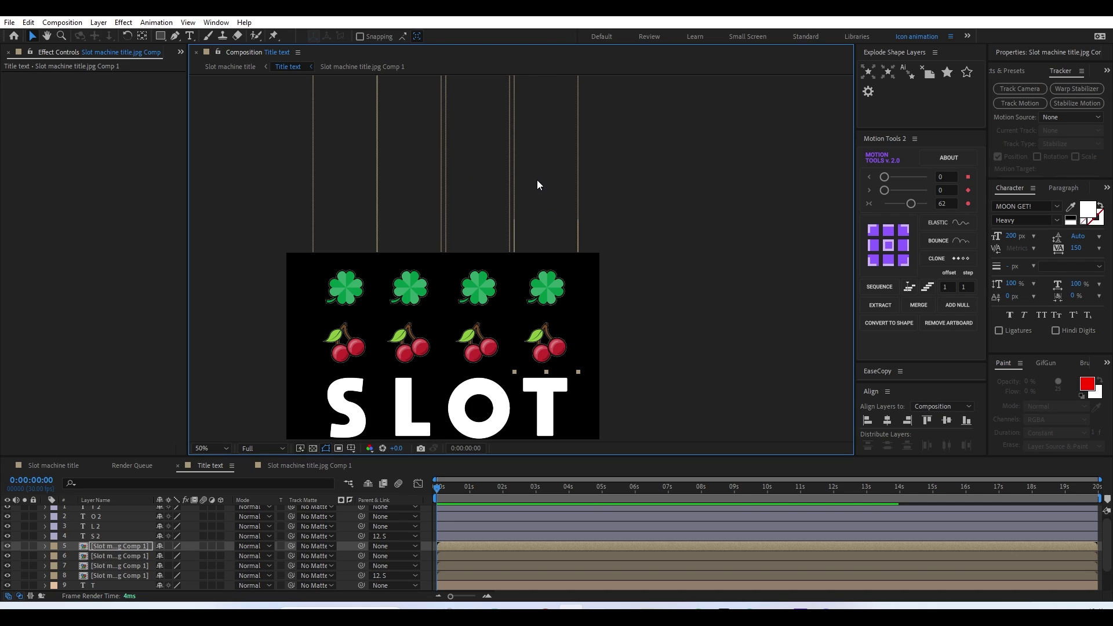
left_click(408, 200)
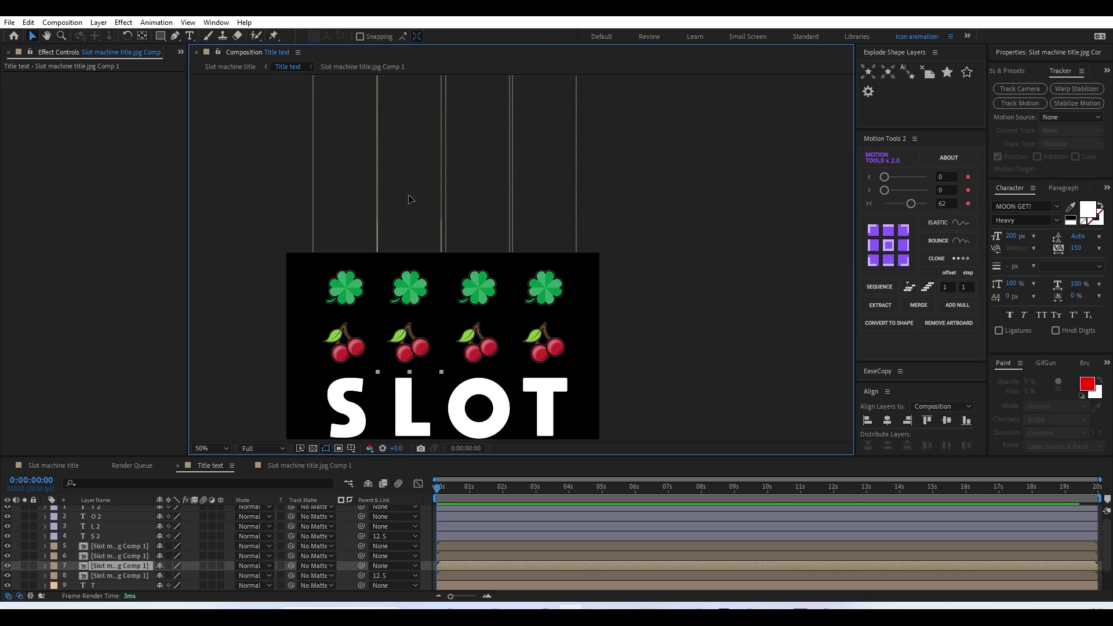
key("Right")
key("Right")
key("Right")
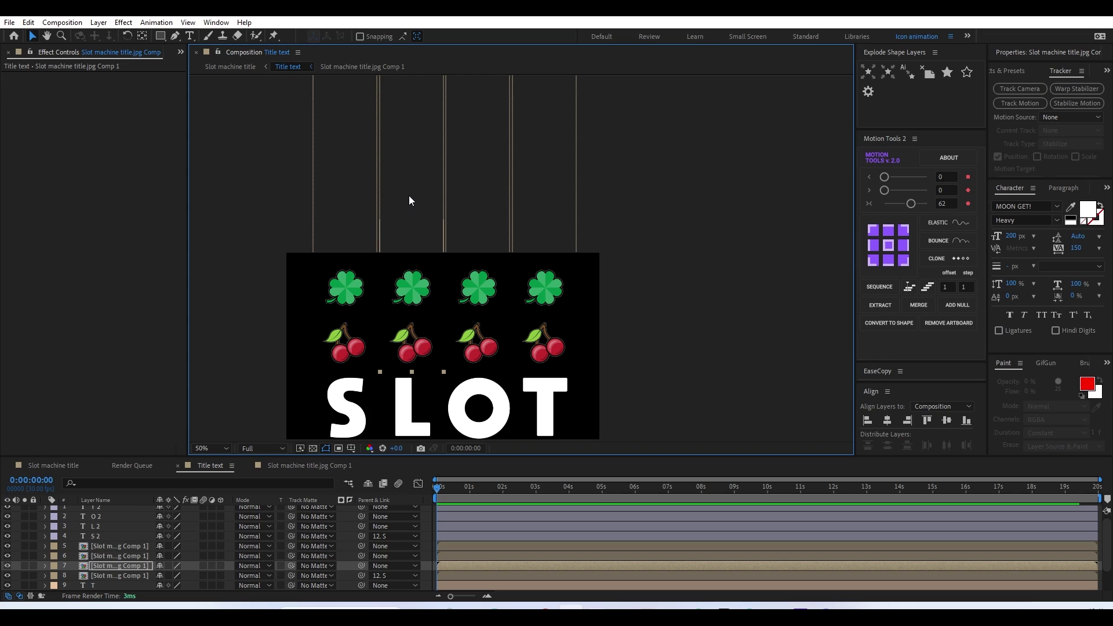
key("comma")
key("comma")
left_click_drag(579, 149, 558, 450)
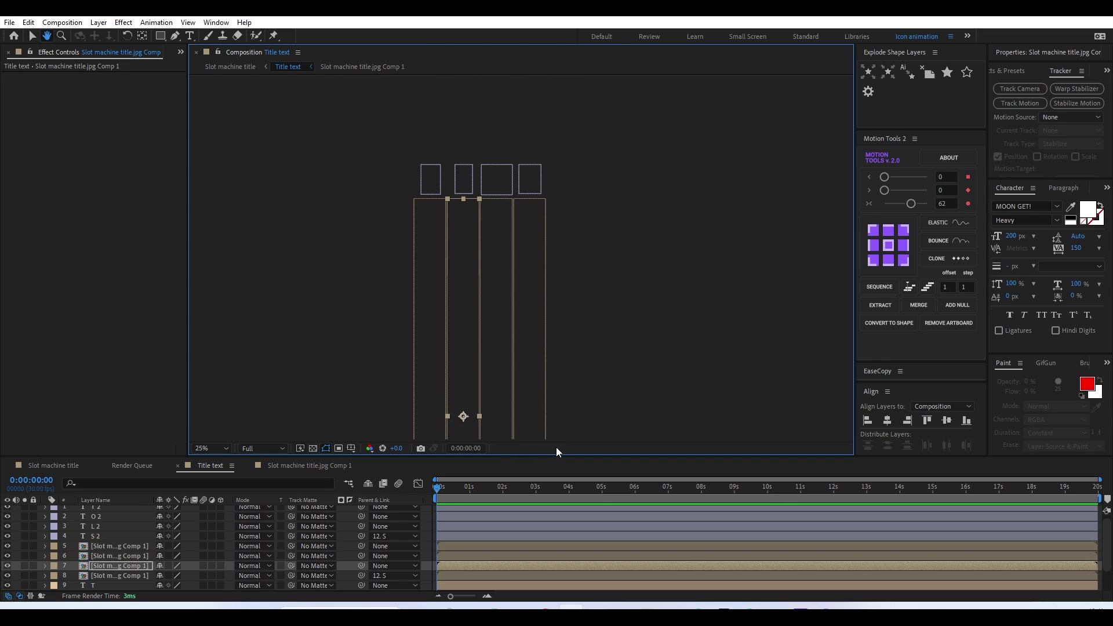
Parent the second reel column to letter L and the third to letter O
left_click(465, 169, "shift")
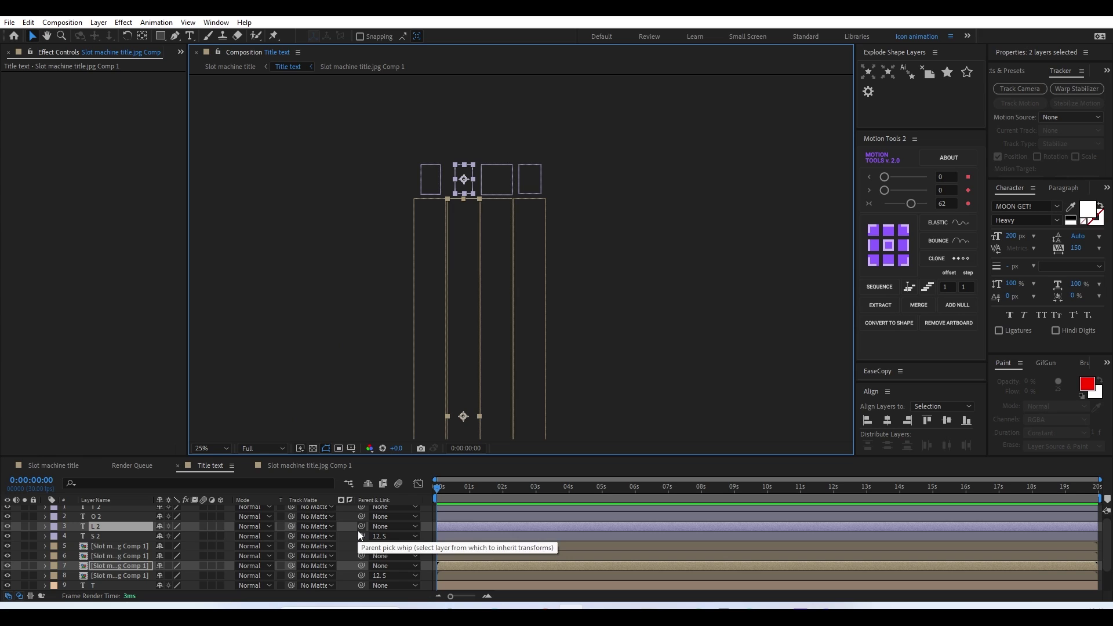
left_click_drag(357, 530, 141, 579)
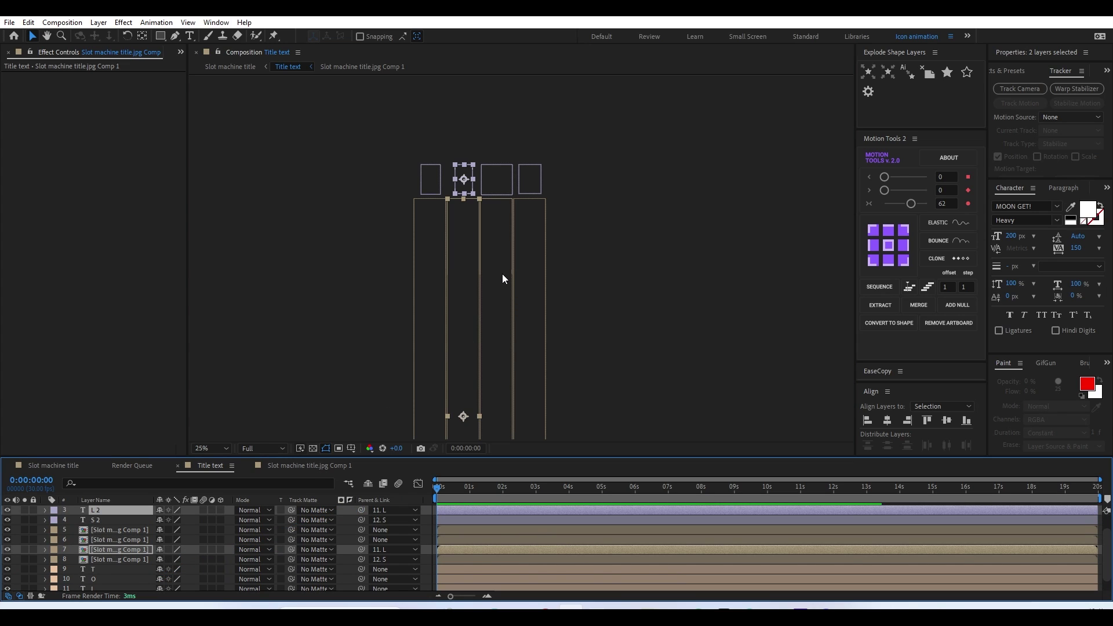
left_click(503, 244)
left_click(503, 187, "shift")
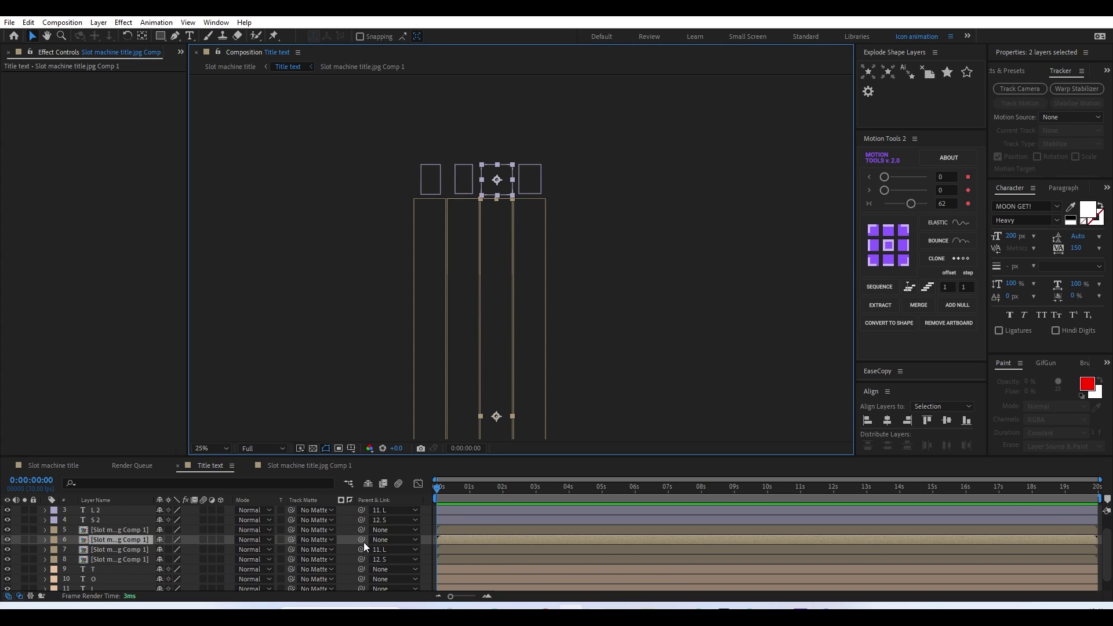
left_click_drag(364, 538, 113, 579)
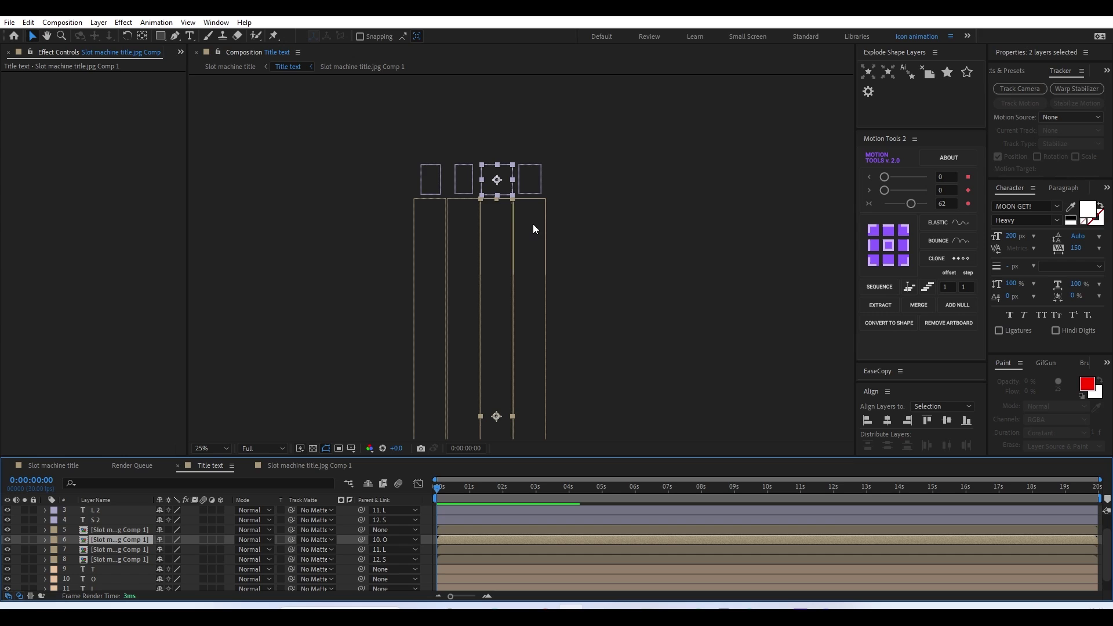
Parent the fourth reel column to letter T and recentre the view on the artwork
left_click(533, 227)
left_click(533, 180, "shift")
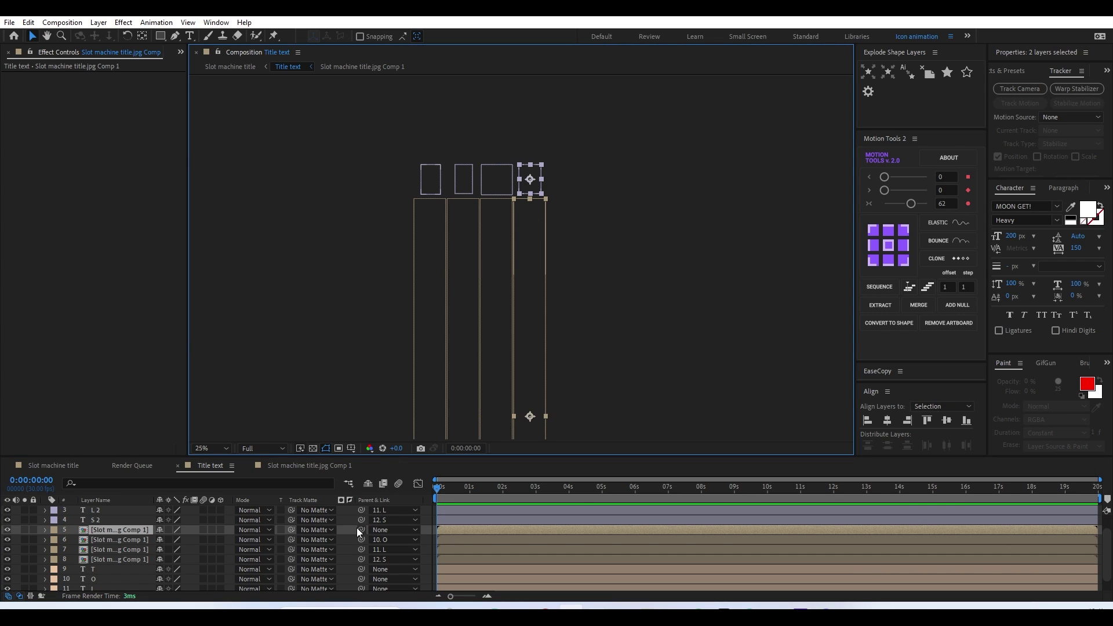
scroll(356, 527, "up", 1)
left_click_drag(363, 549, 106, 554)
left_click(622, 264)
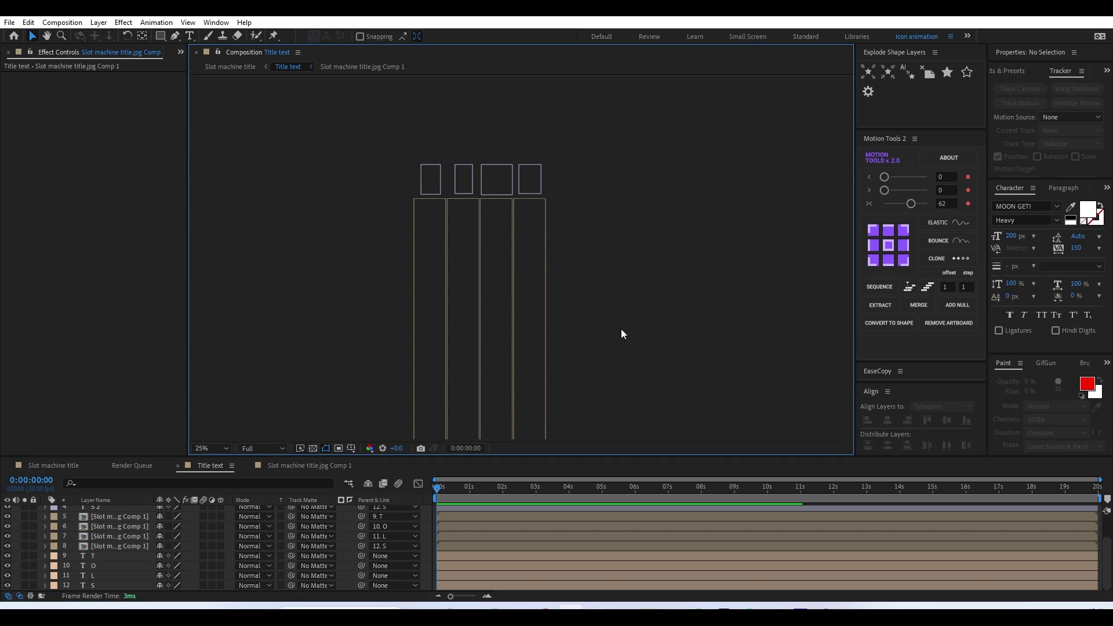
left_click_drag(621, 329, 633, 159)
left_click_drag(634, 302, 632, 270)
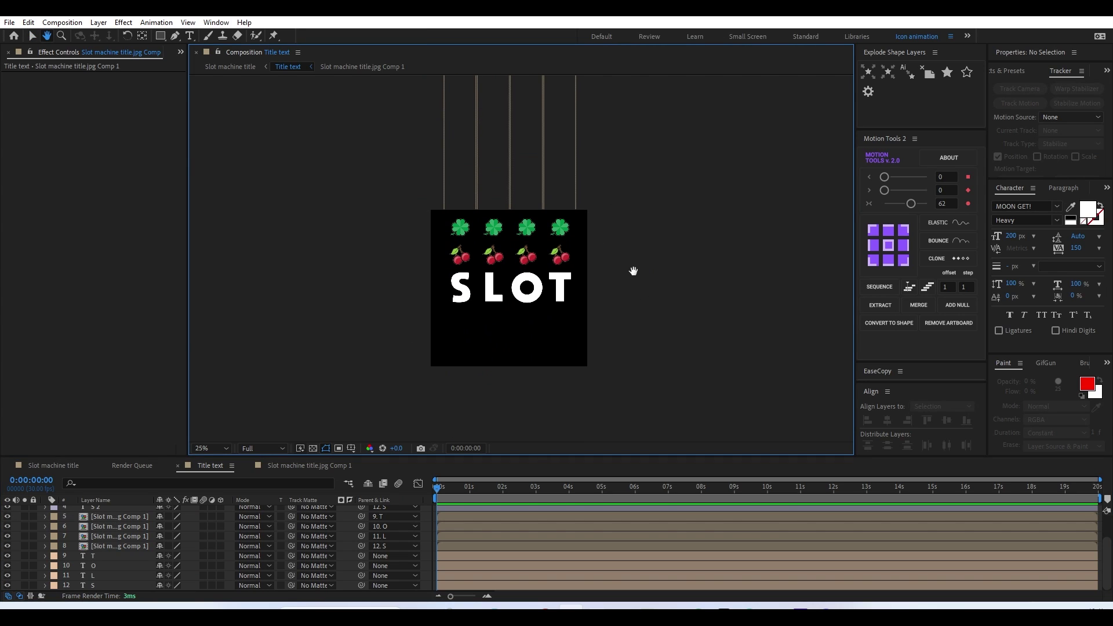
key("v")
left_click(463, 297)
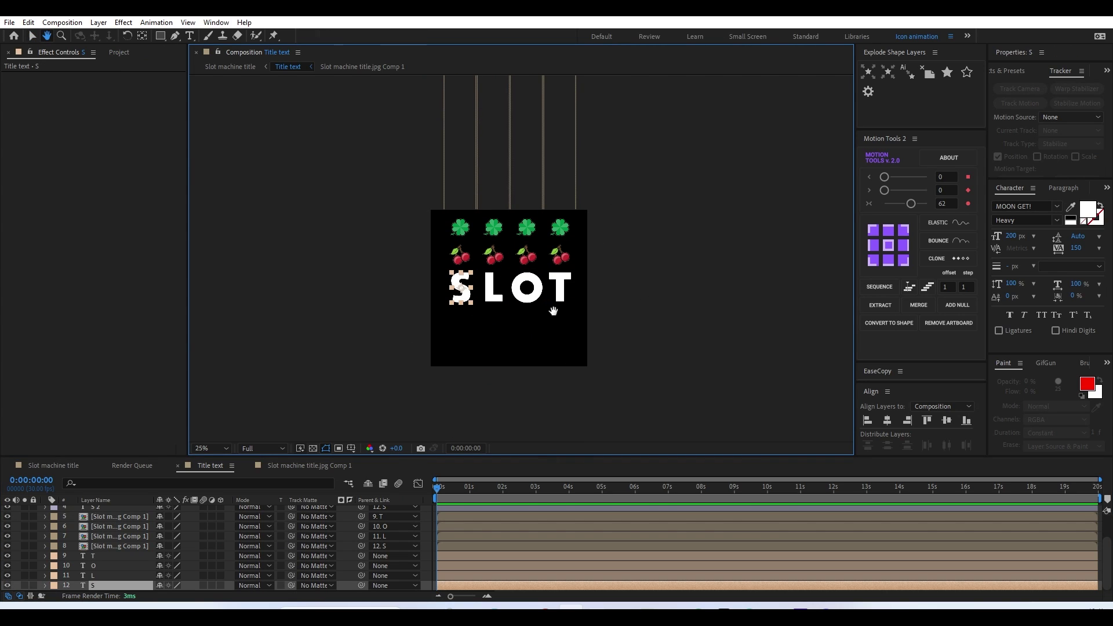
Set 0 s Position keyframes on T, O, L and S, then move the playhead to 1 second
left_click_drag(552, 309, 560, 248)
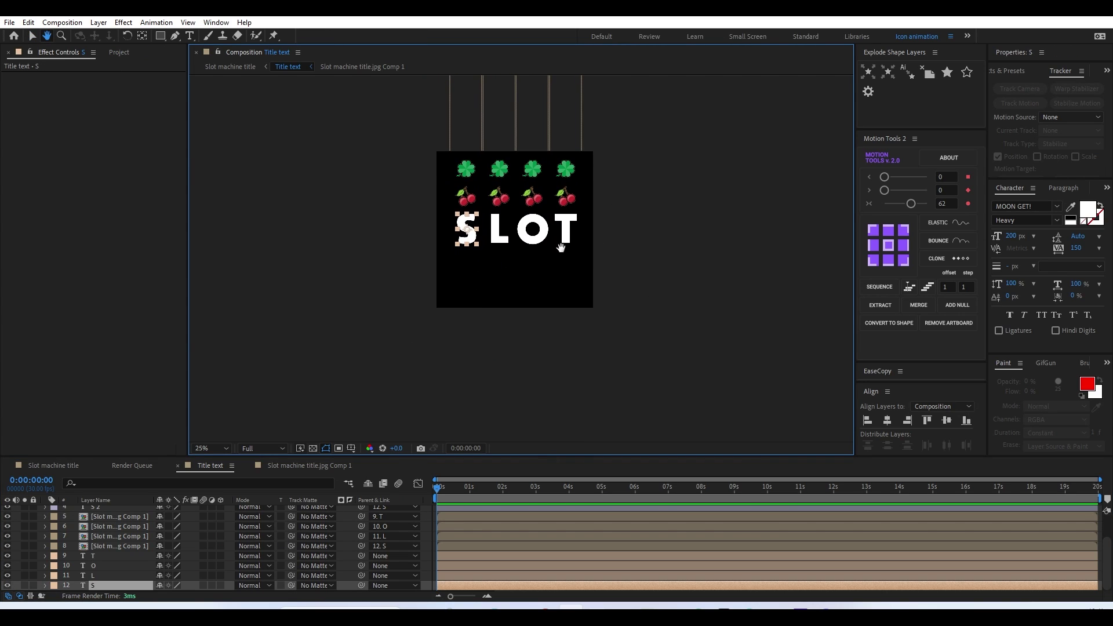
left_click(103, 558, "shift")
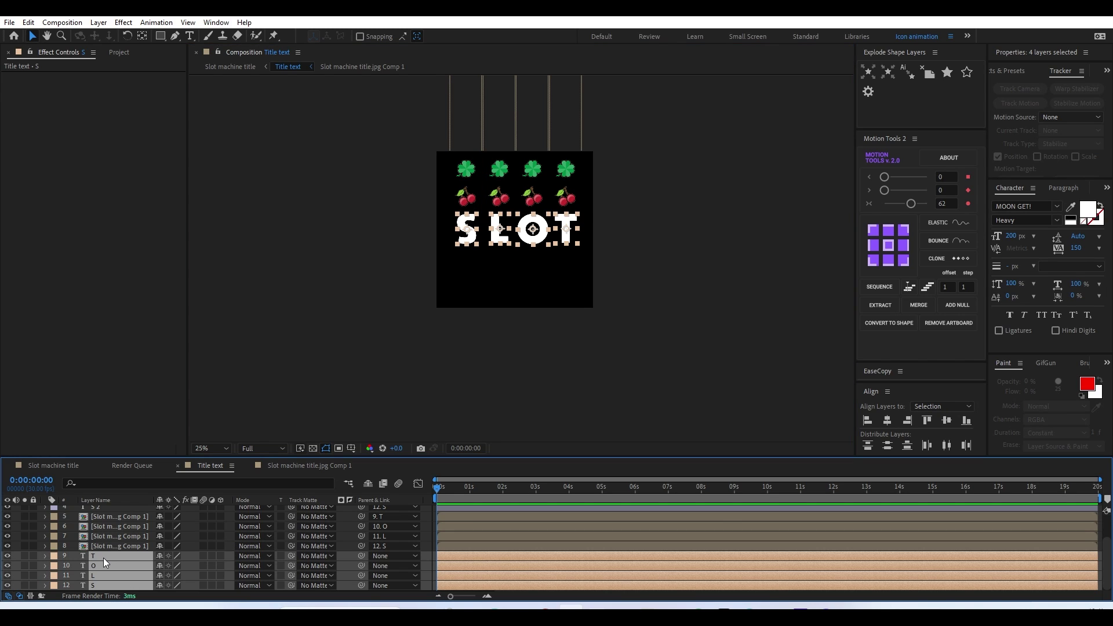
key("p")
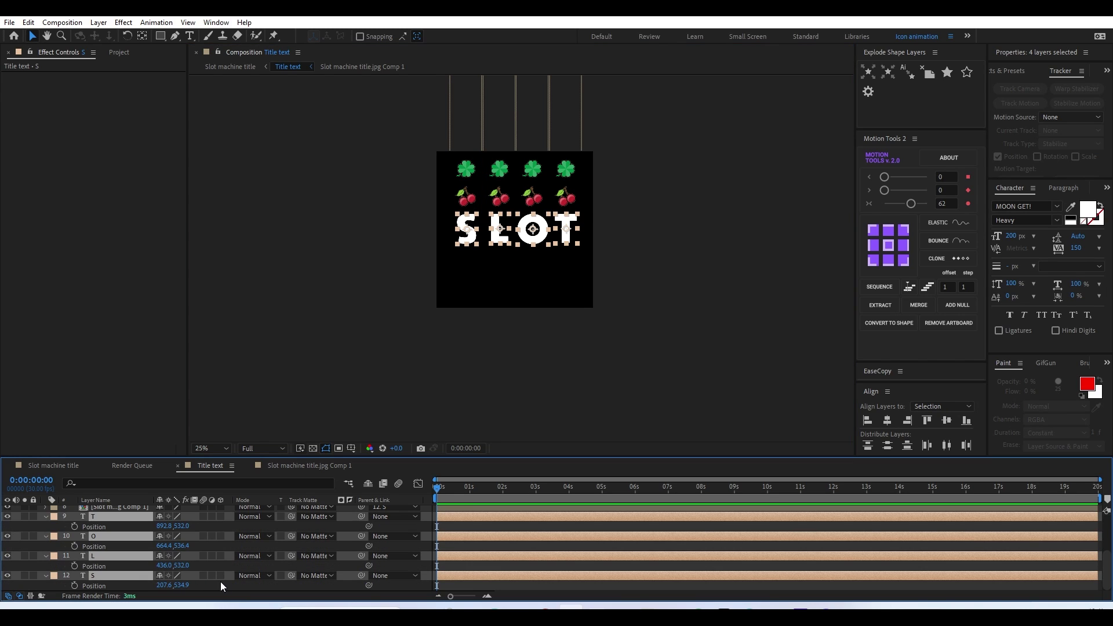
left_click(74, 546)
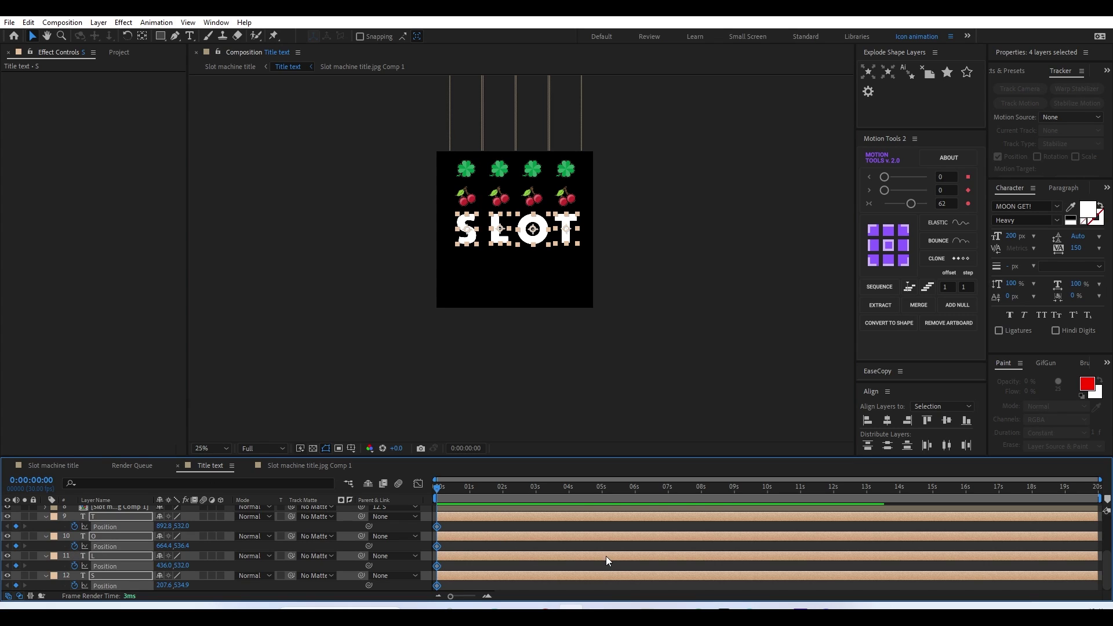
scroll(520, 284, "up", 4)
scroll(527, 276, "down", 2)
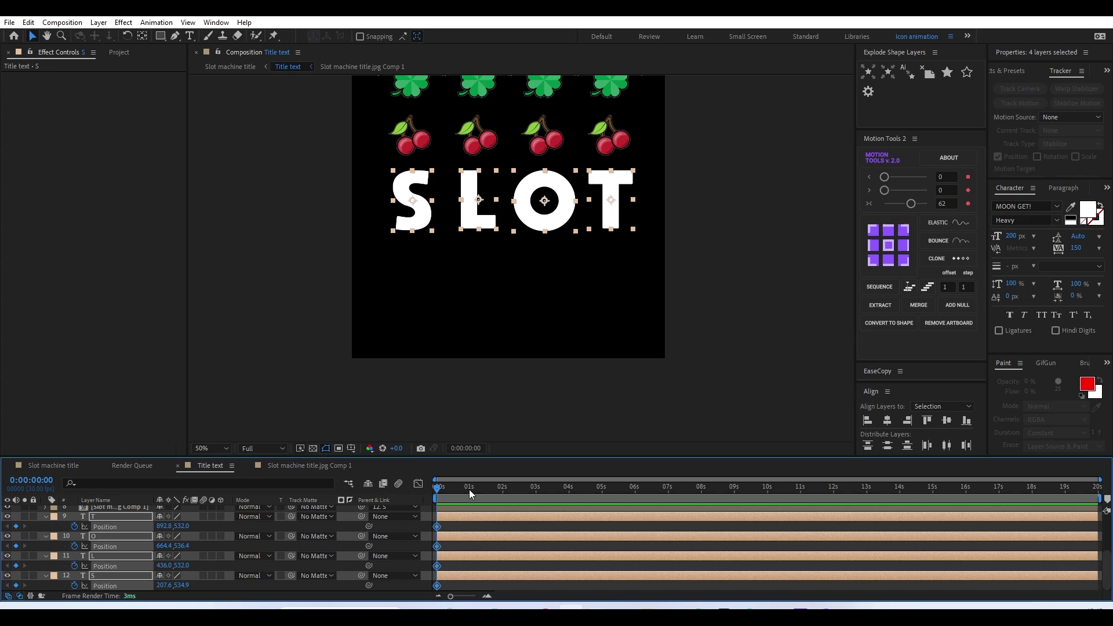
mouse_move(468, 489)
left_mouse_down()
mouse_move(480, 498)
mouse_move(470, 499)
left_mouse_up()
Show rulers and place a horizontal guide just below the SLOT letters
left_click(290, 243)
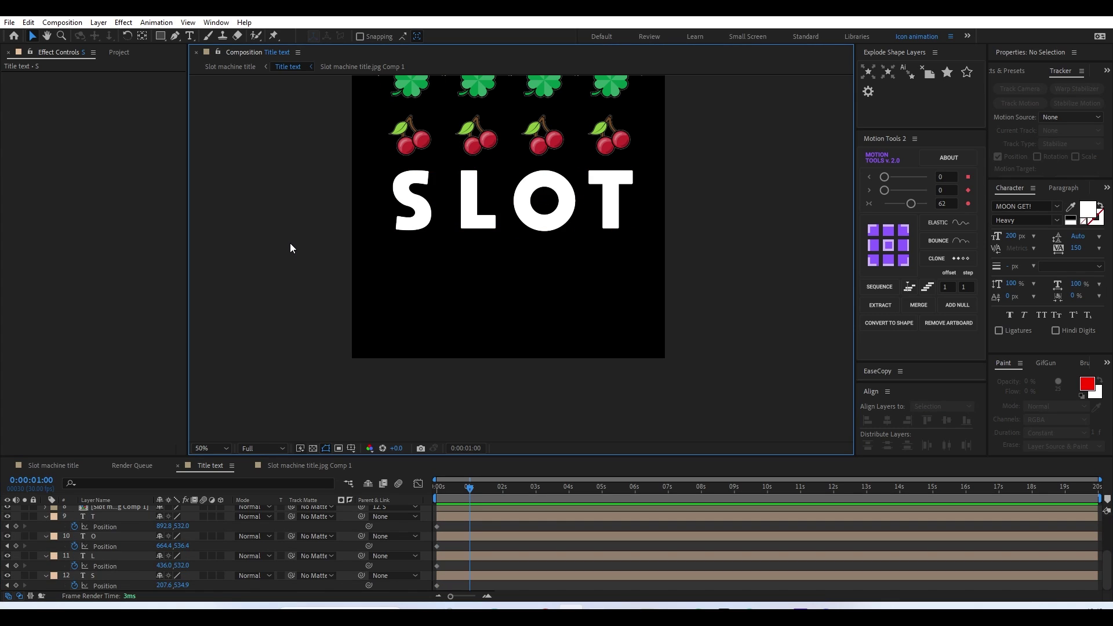
key("ctrl+r")
left_click_drag(318, 79, 265, 233)
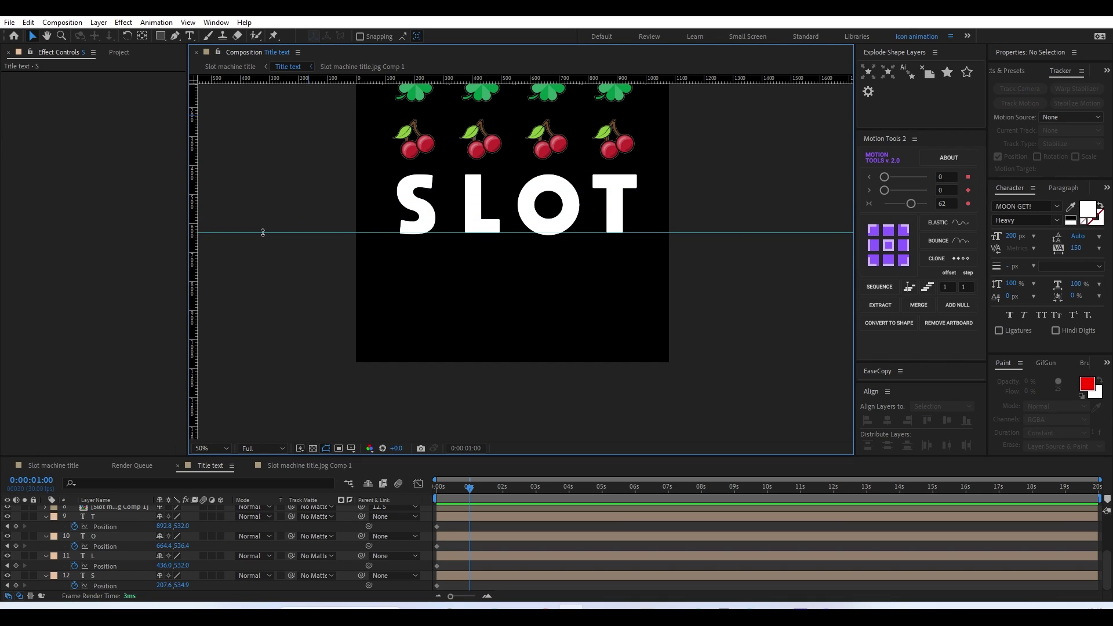
At 1 s, move the four letter layers so oranges and bananas show, fine-tuned with arrow nudges
left_click(490, 516)
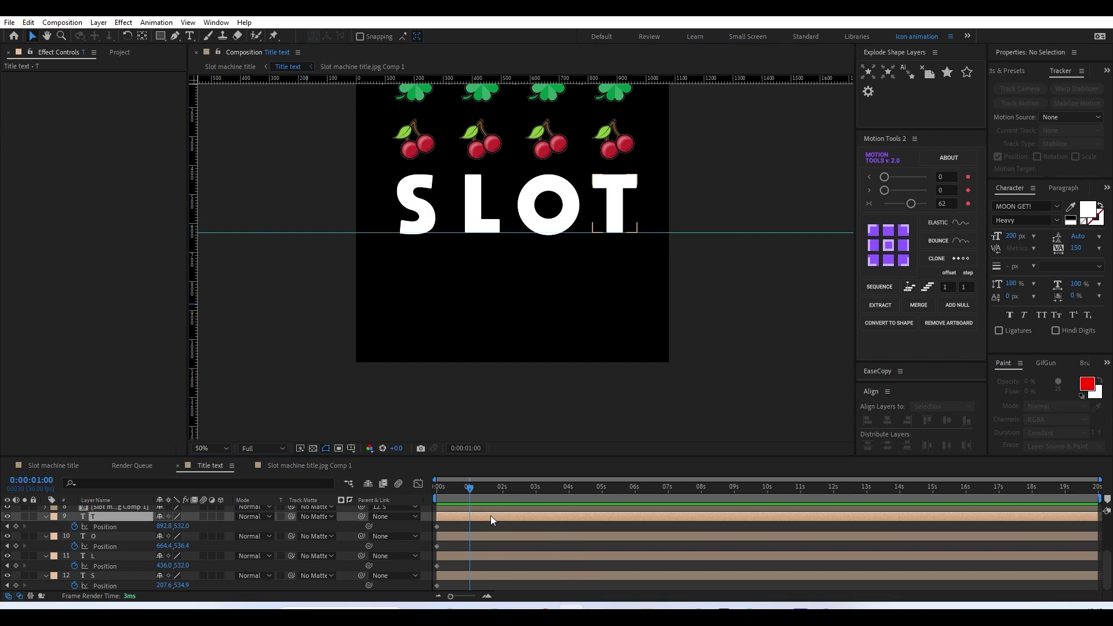
left_click(465, 572, "shift")
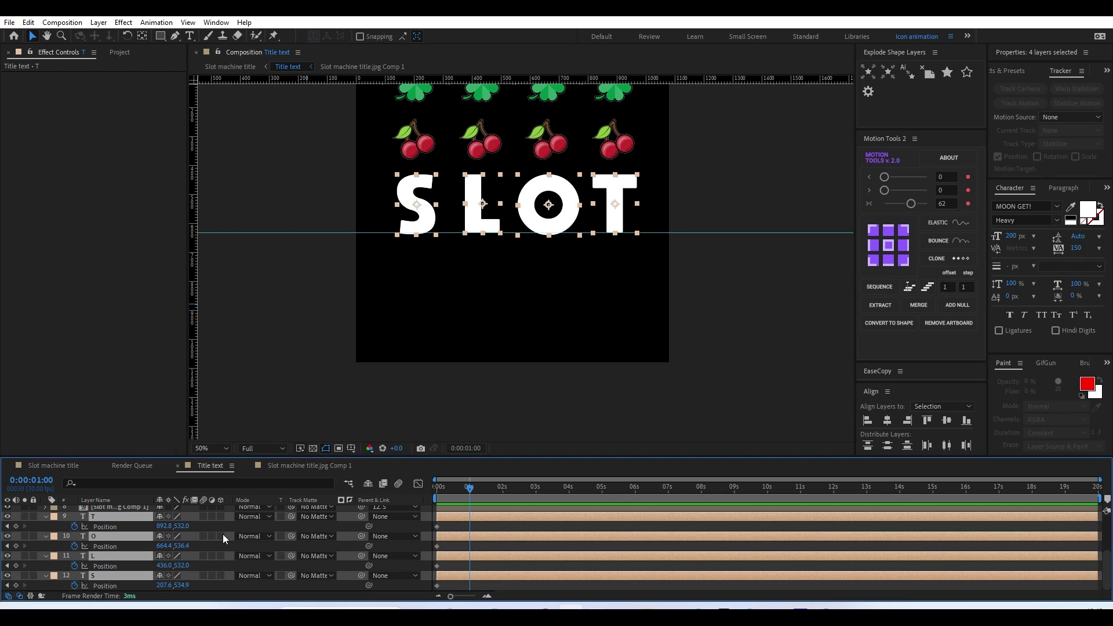
left_click_drag(181, 526, 575, 214)
key("comma")
key("comma")
key("comma")
key("comma")
key("comma")
key("period")
key("period")
key("period")
key("period")
key("period")
key("shift+Up")
key("shift+Up")
key("shift+Up")
key("shift+Up")
key("shift+Up")
key("Up")
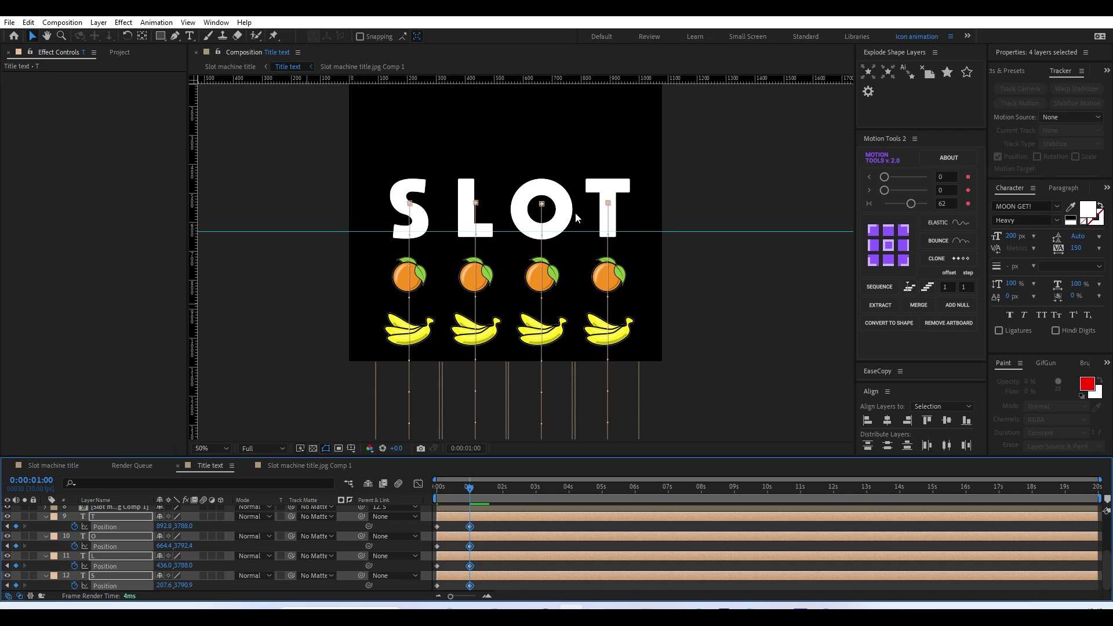
key("Down")
key("Down")
key("Down")
key("Down")
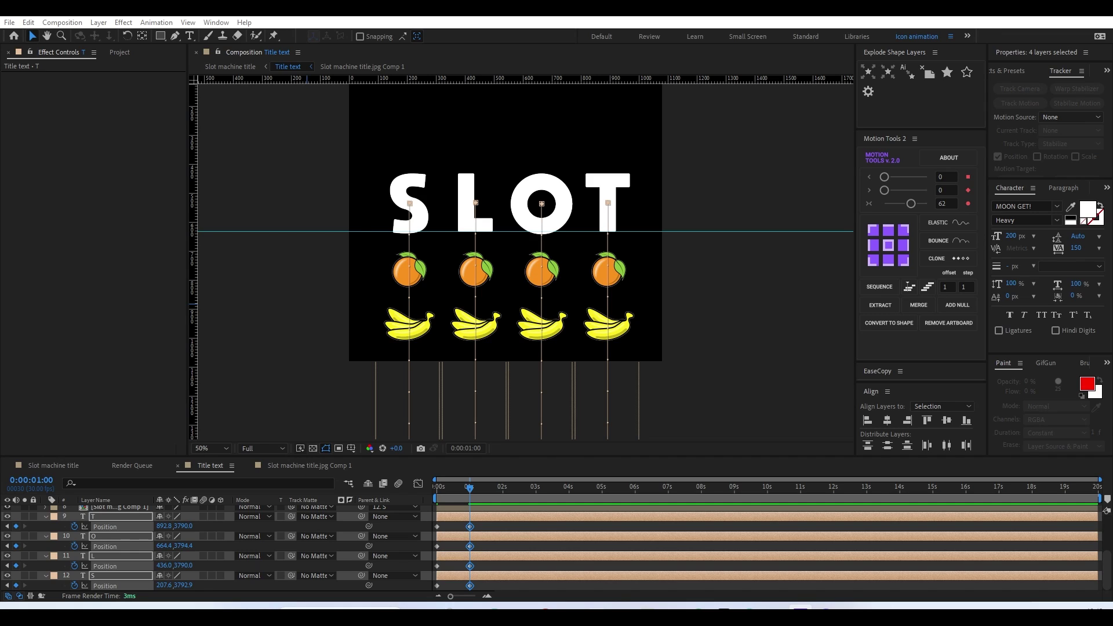
left_click(533, 530)
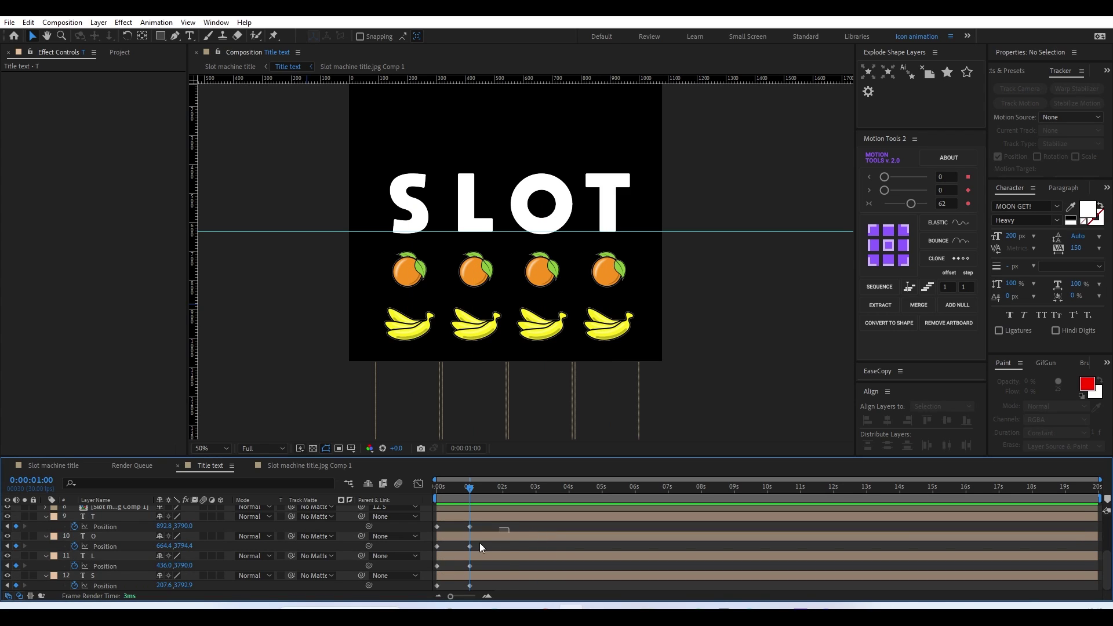
Apply Easy Ease to the eight Position keyframes on the T, O, L and S layers
left_click_drag(479, 542, 416, 591)
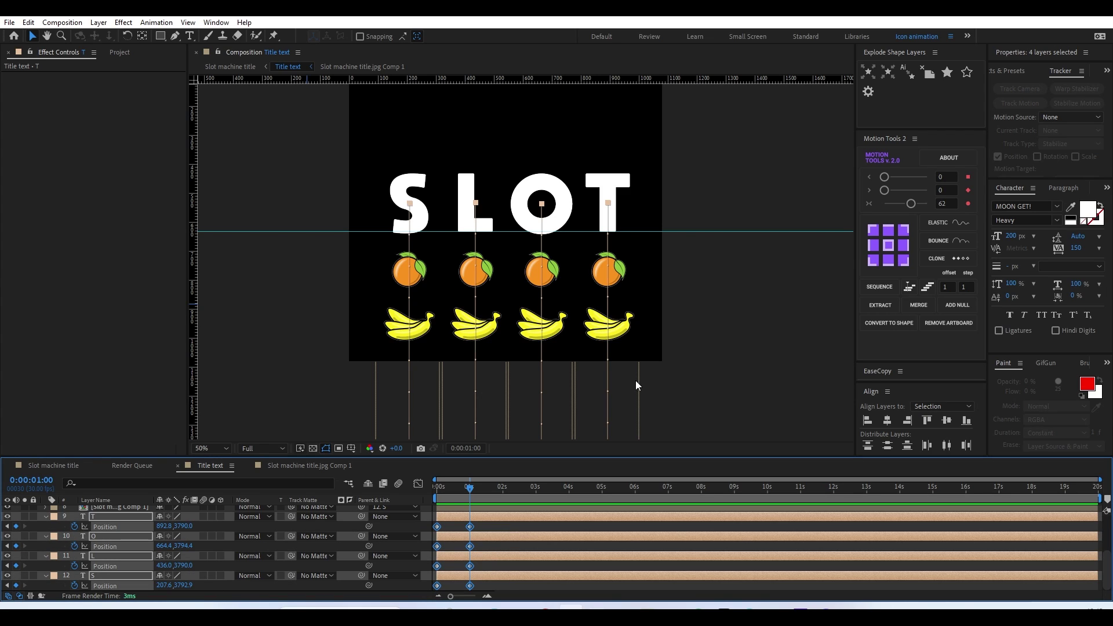
left_click(913, 201)
left_click(516, 526)
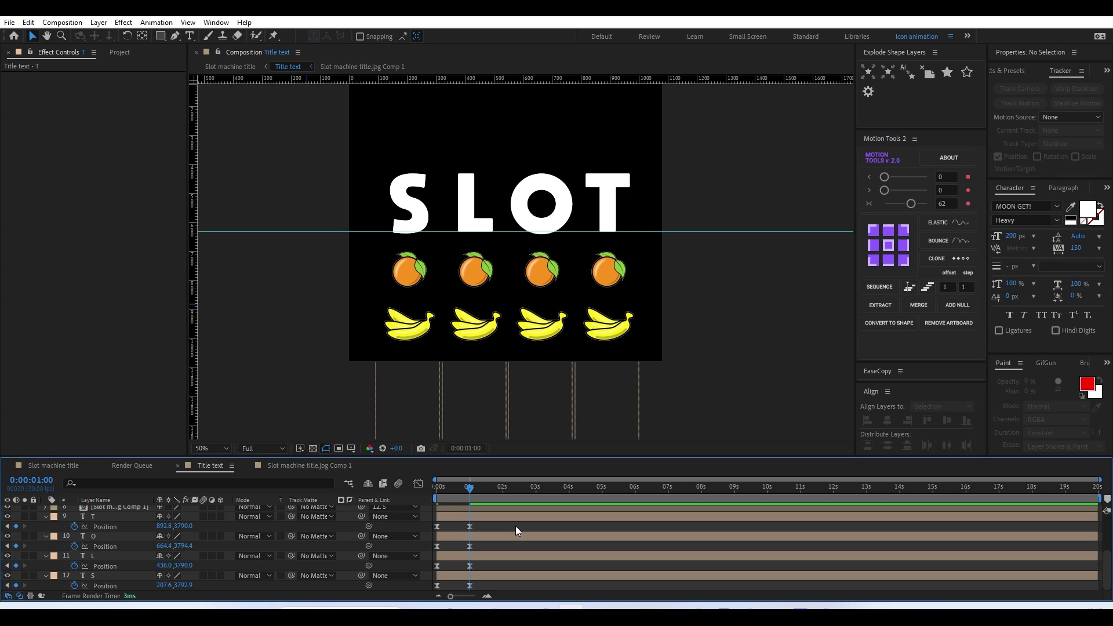
Preview the eased reel spin twice
key("space")
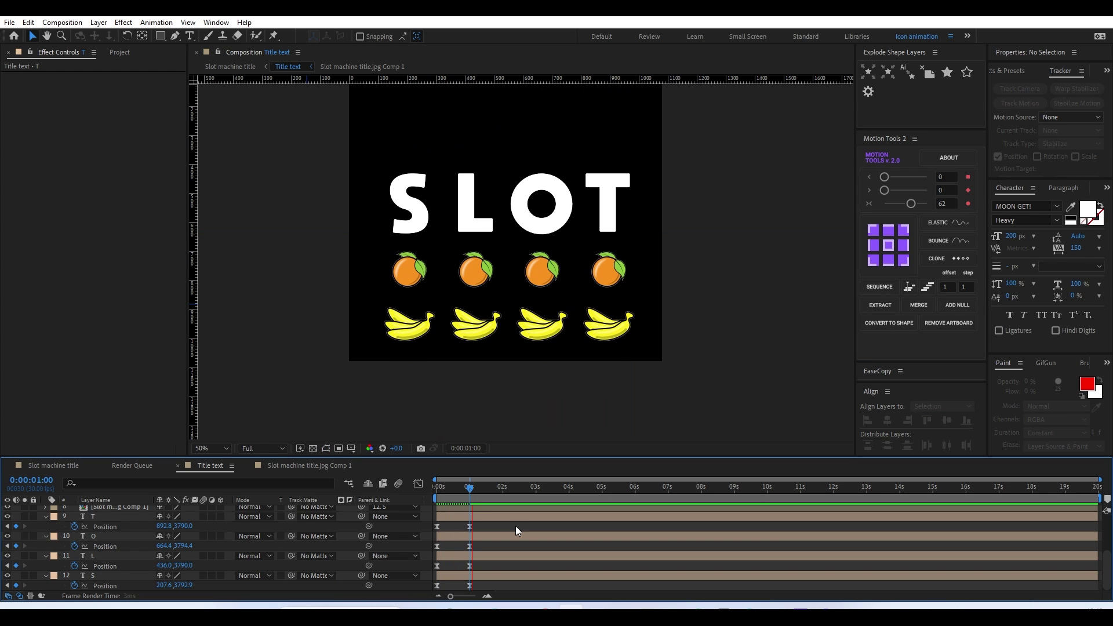
key("space")
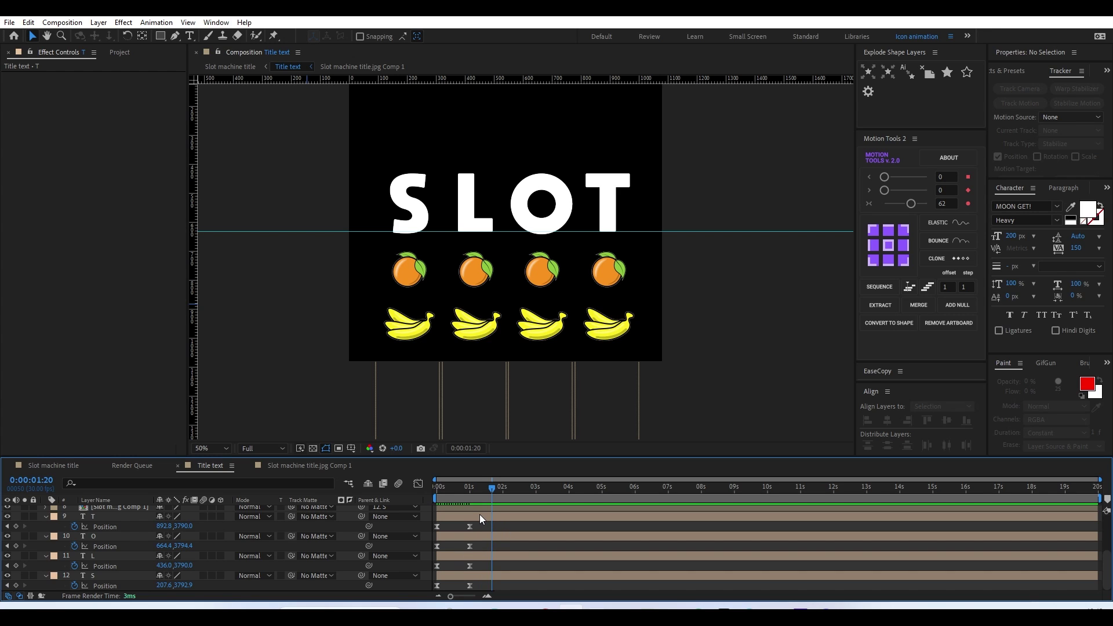
key("space")
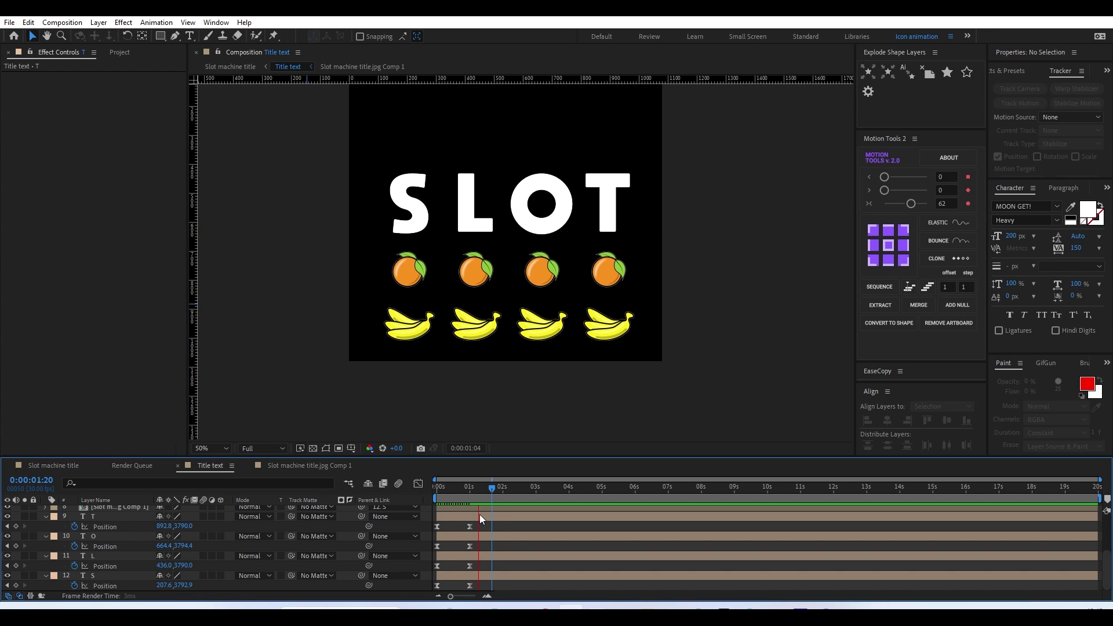
key("space")
Enable motion blur on the letter reel layers and the comp, preview, and return to frame 0
key("u")
left_click(475, 533)
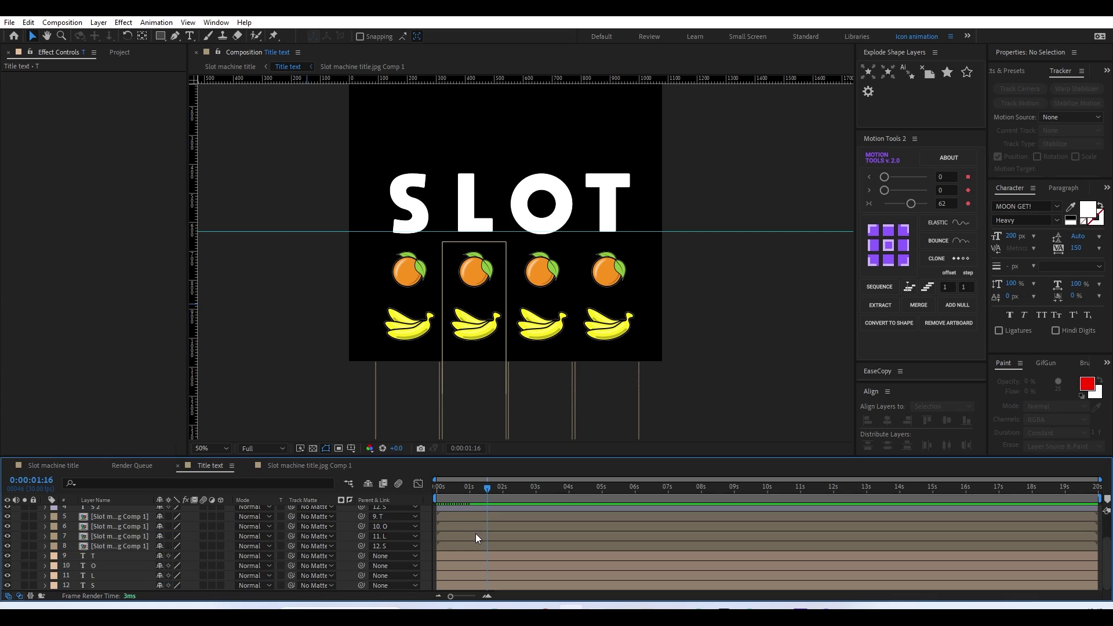
left_click(192, 526)
scroll(255, 558, "up", 3)
left_click(227, 513)
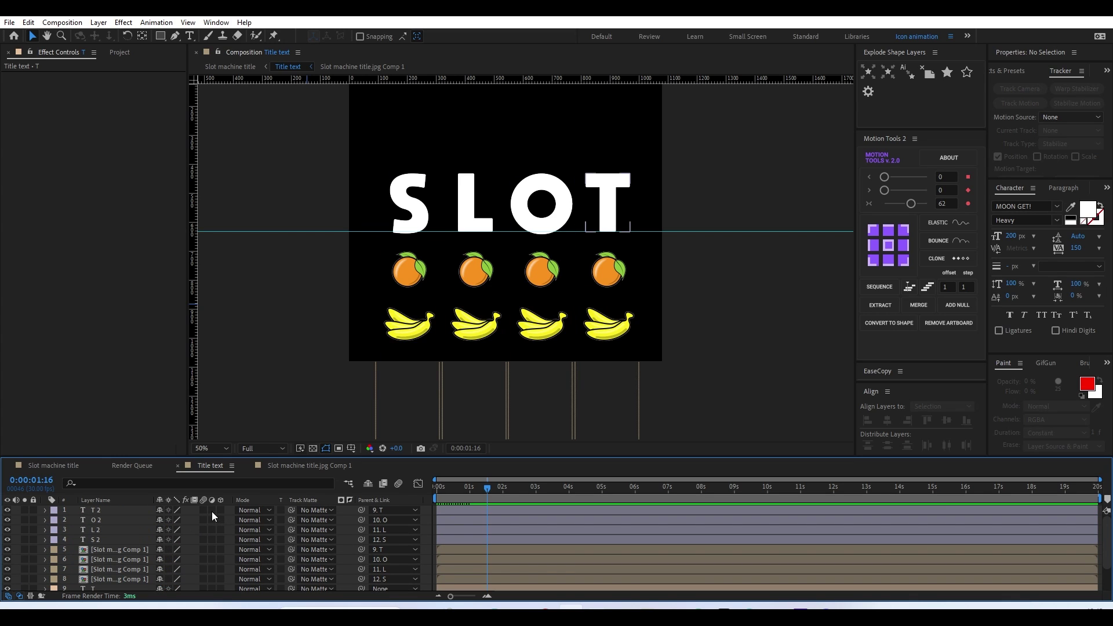
left_click_drag(203, 510, 202, 600)
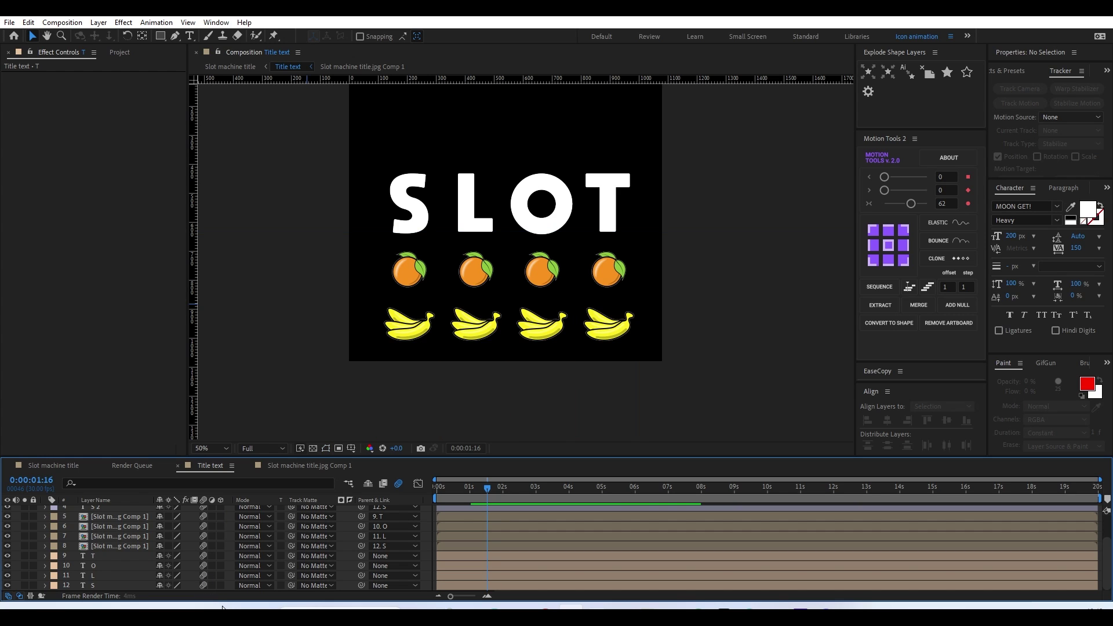
key("space")
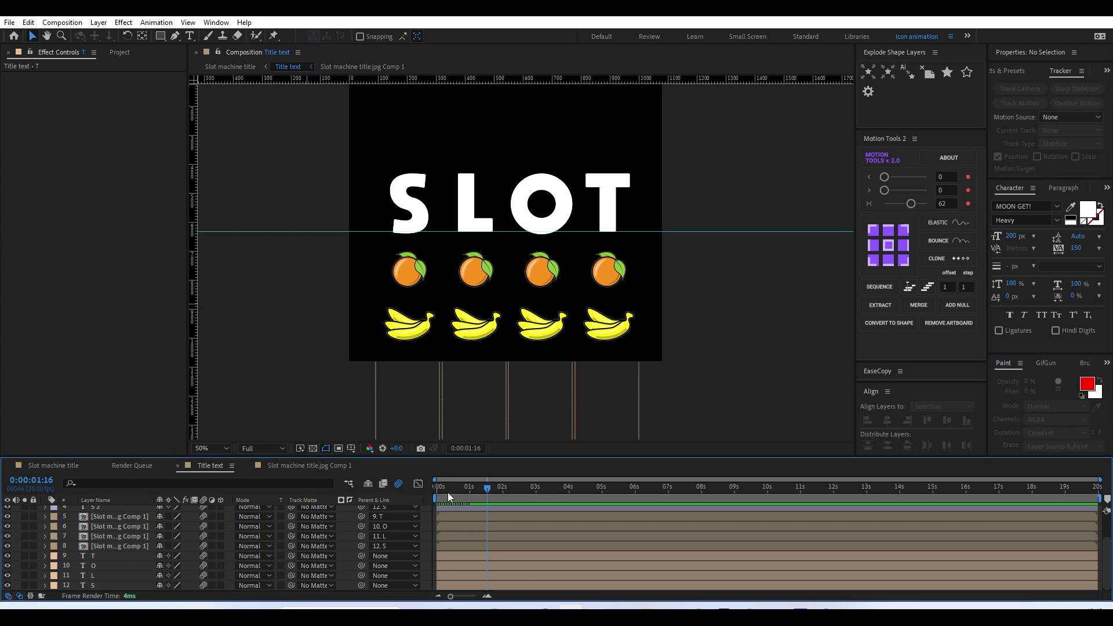
left_click_drag(443, 480, 419, 491)
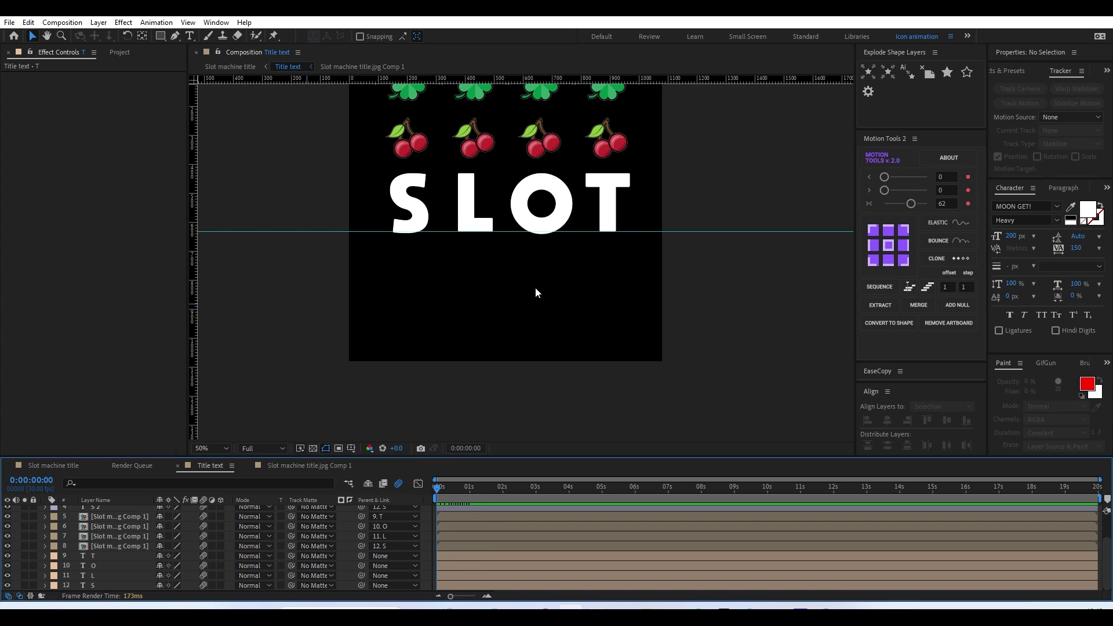
Give the S, L, O and T letter layers a Pink label
left_click(412, 206)
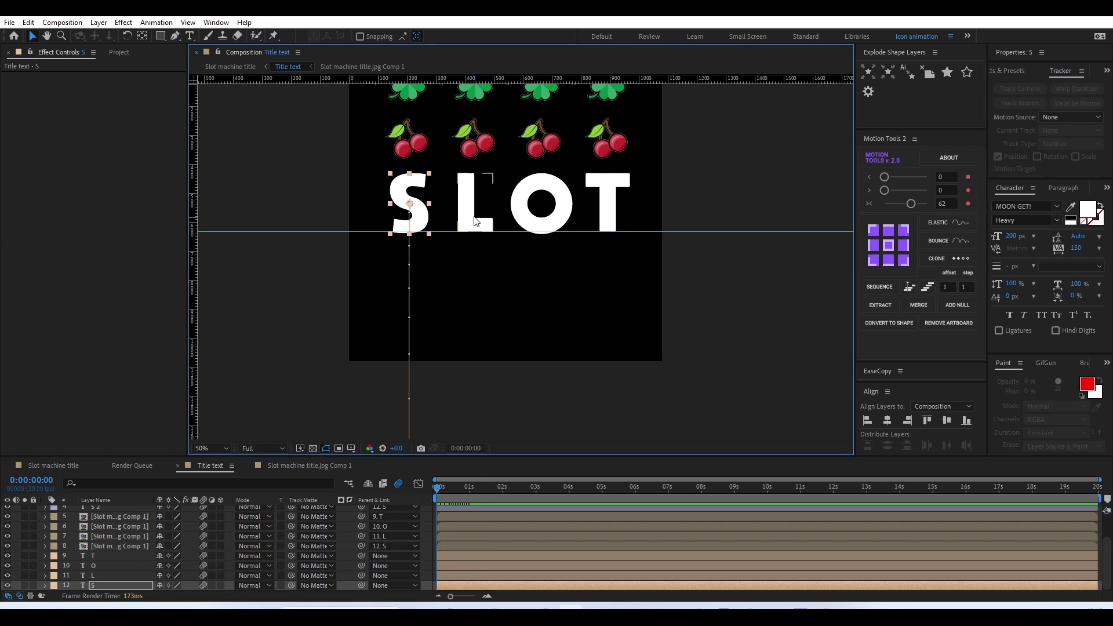
left_click(475, 222, "shift")
left_click(409, 219)
left_click(480, 203, "shift")
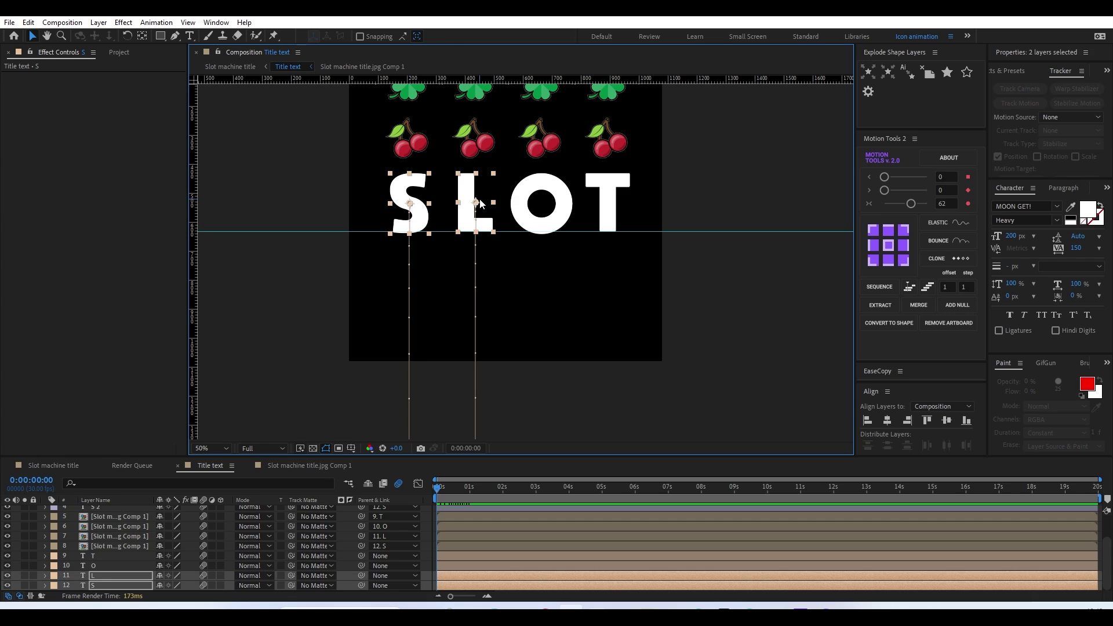
left_click(561, 203, "shift")
left_click(604, 204, "shift")
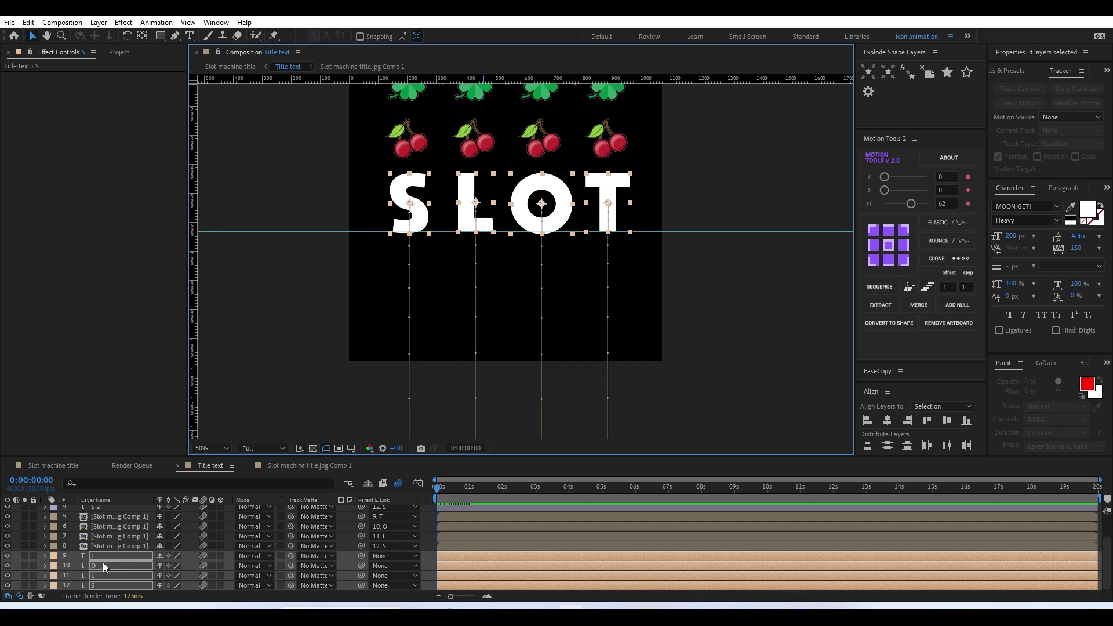
left_click(57, 566)
left_click(70, 391)
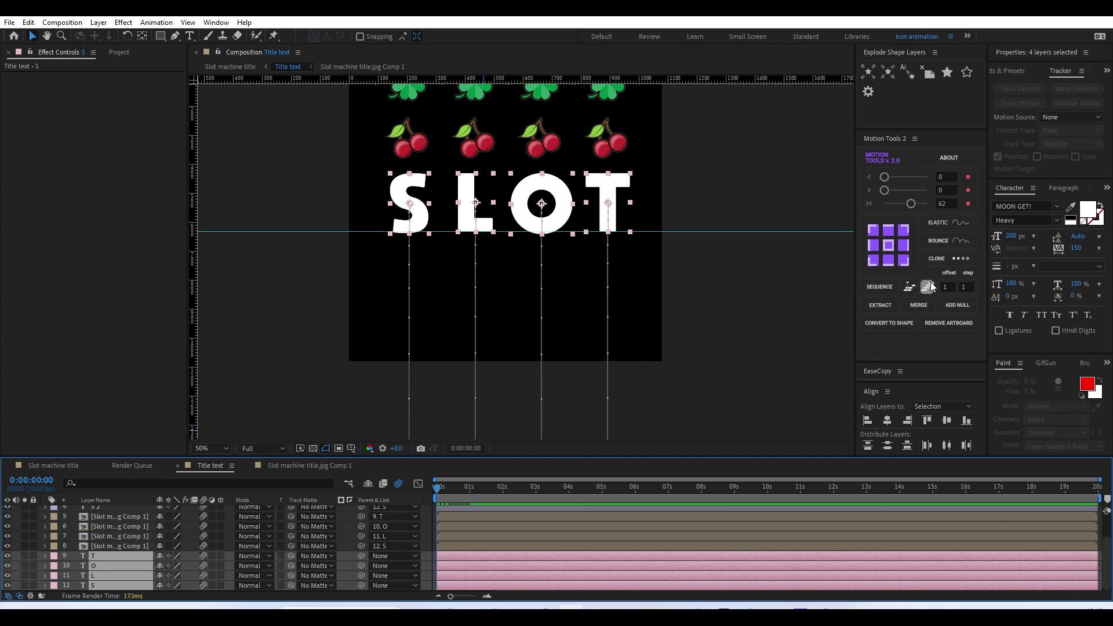
Stagger the four letter layers with Motion Tools SEQUENCE, applied four times
left_click(882, 284)
left_click(882, 284)
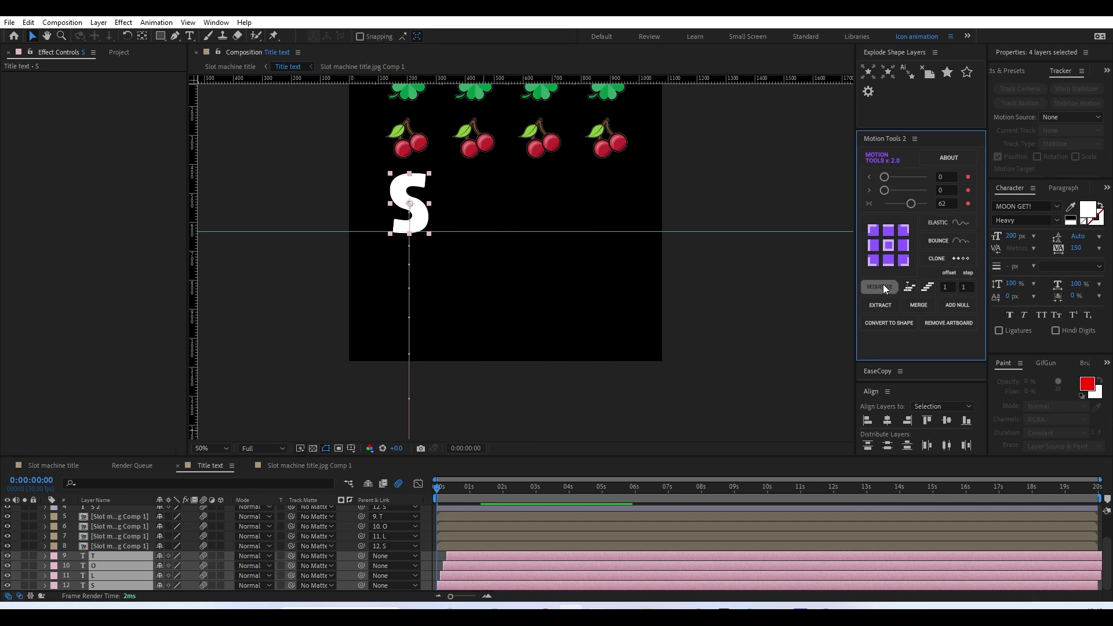
left_click(882, 284)
left_click(883, 284)
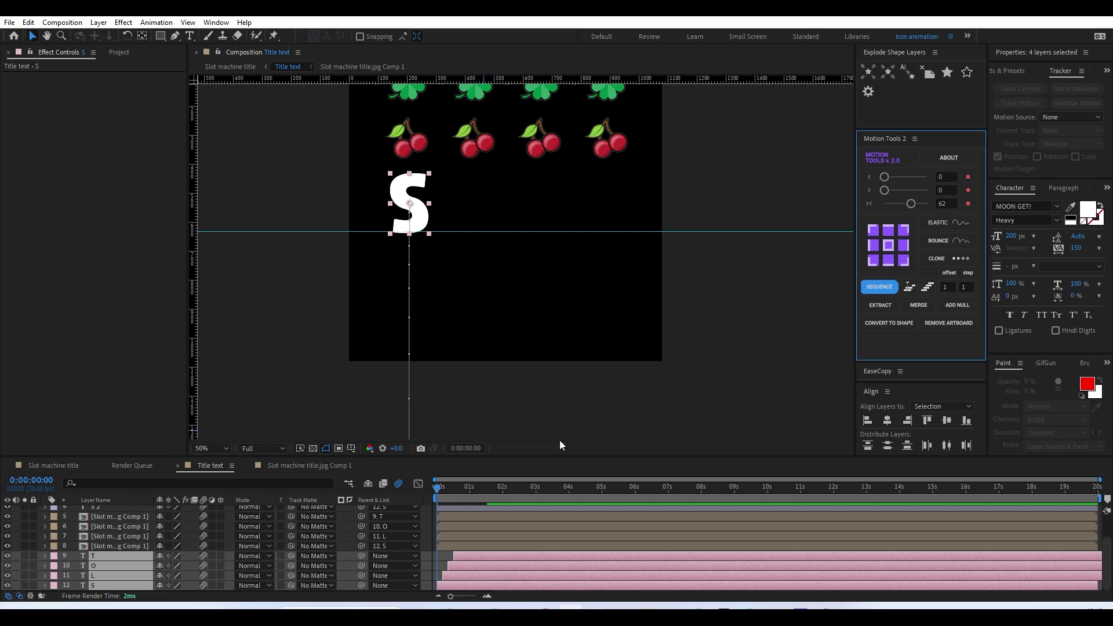
left_click(447, 551)
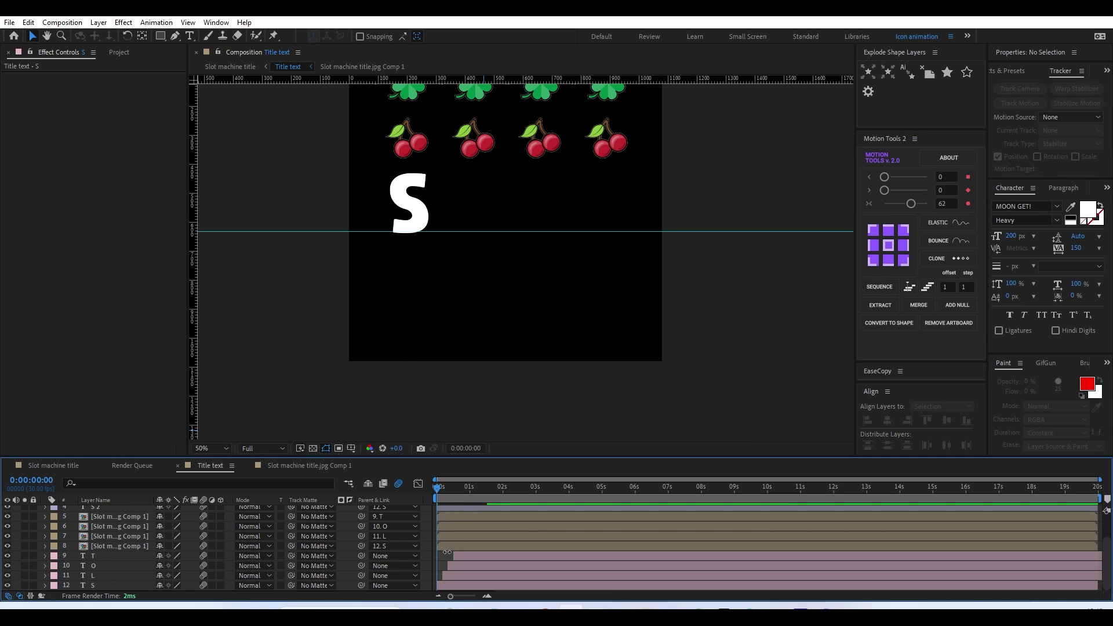
Preview the staggered letter animation
key("space")
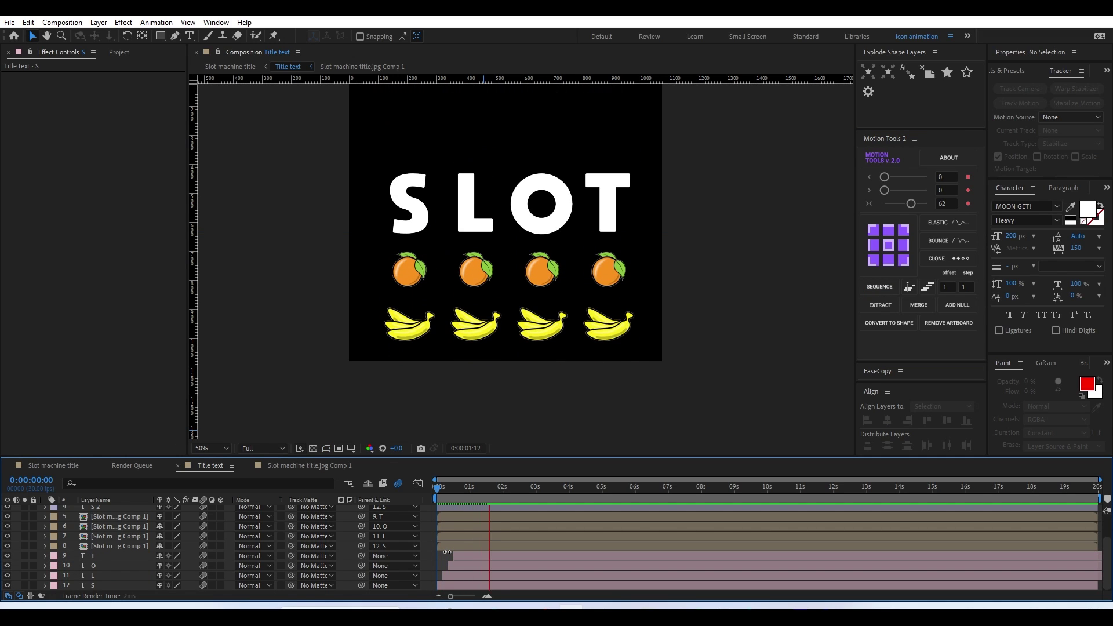
key("space")
key("space")
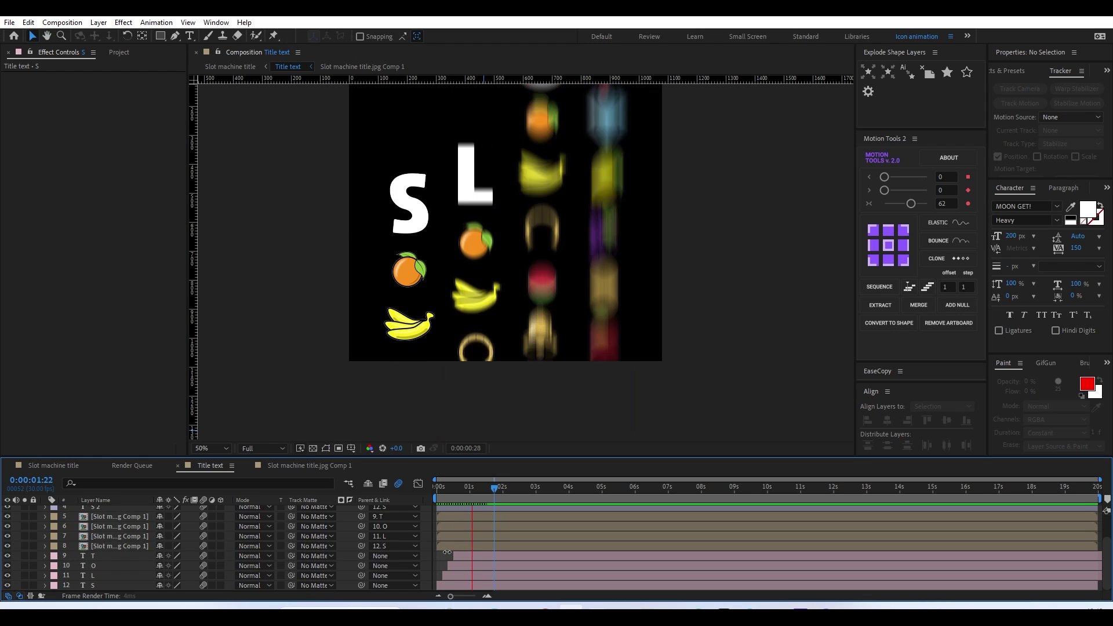
key("space")
key("space")
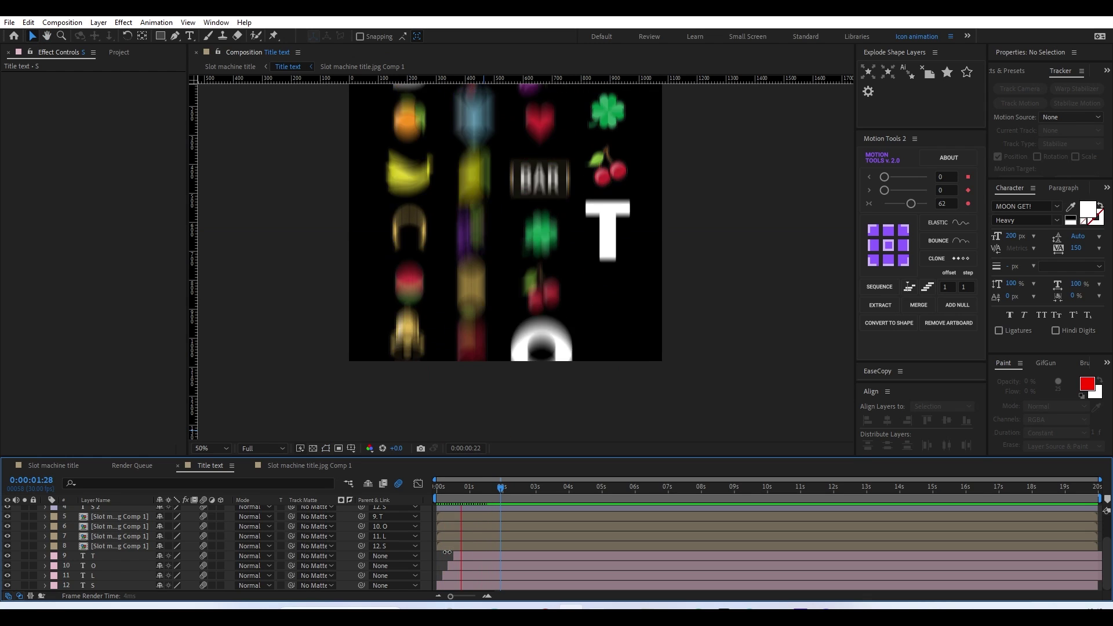
key("space")
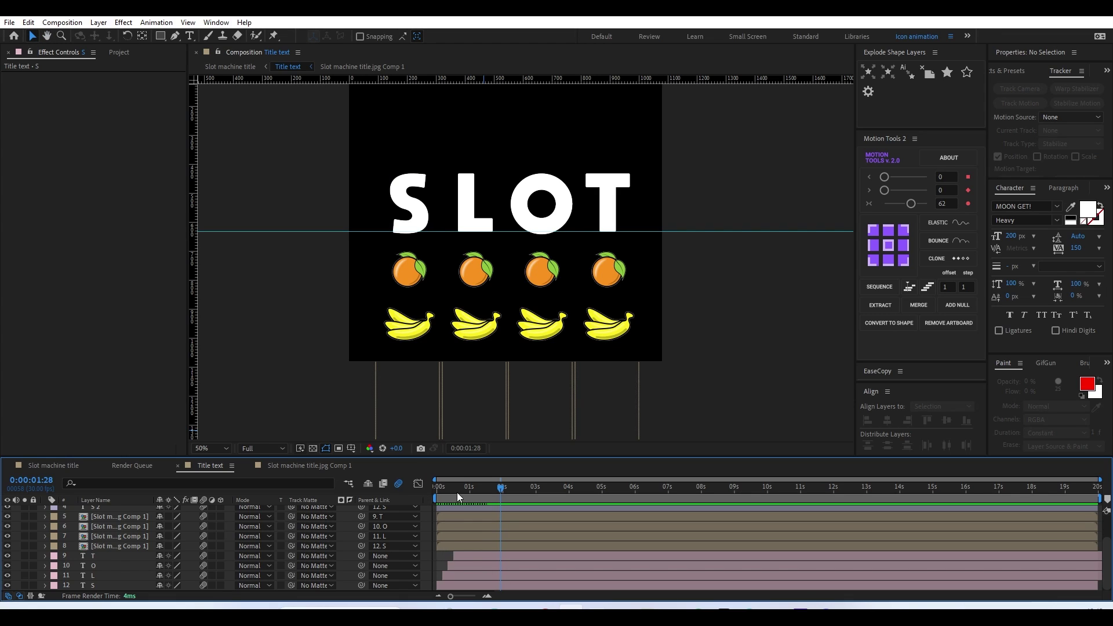
Re-sequence the four letter layers further apart, preview, and zoom the timeline in
left_click(466, 556)
left_click(462, 582, "shift")
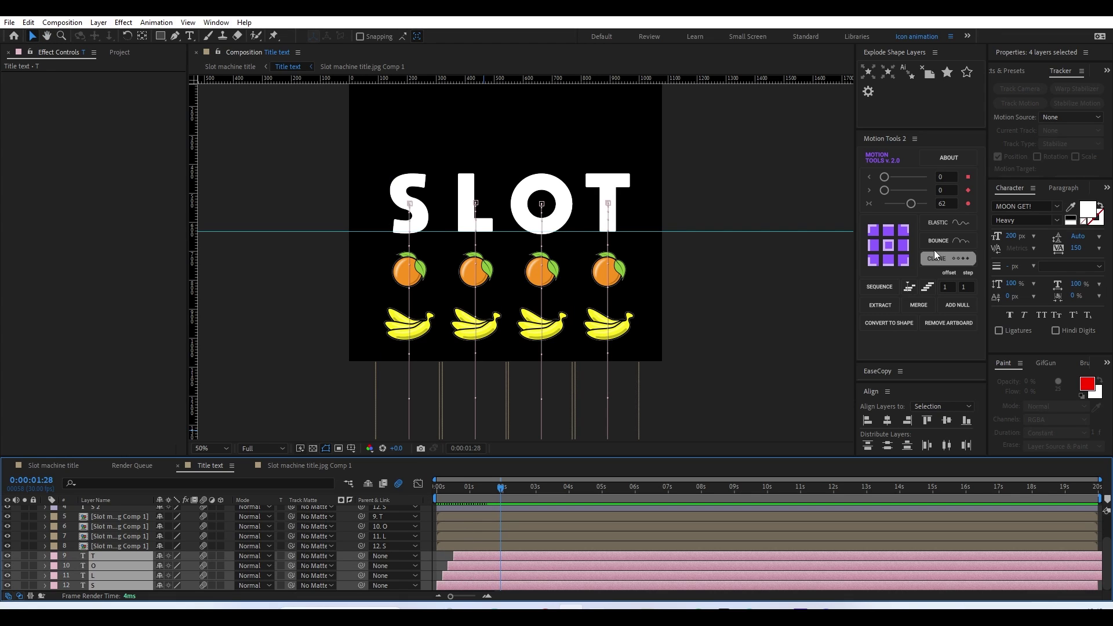
left_click(876, 287)
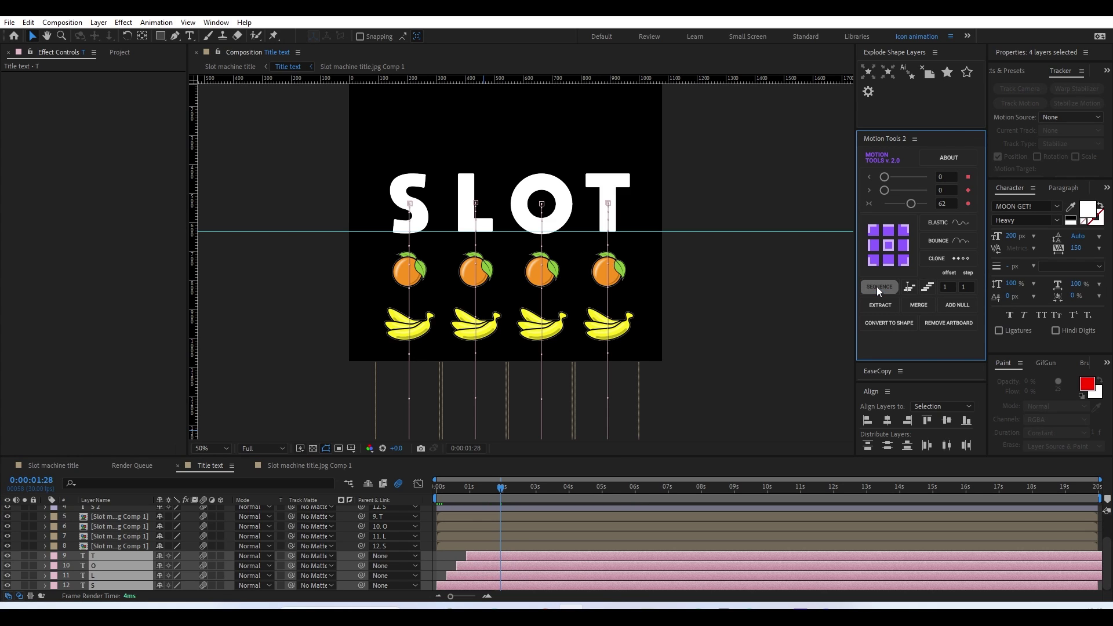
key("space")
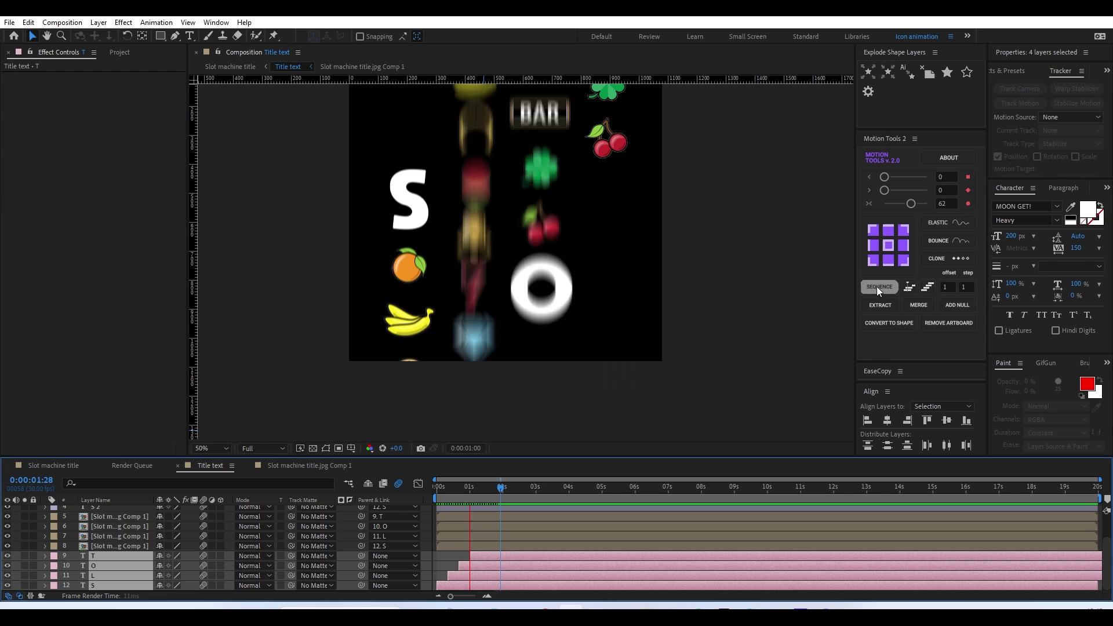
key("space")
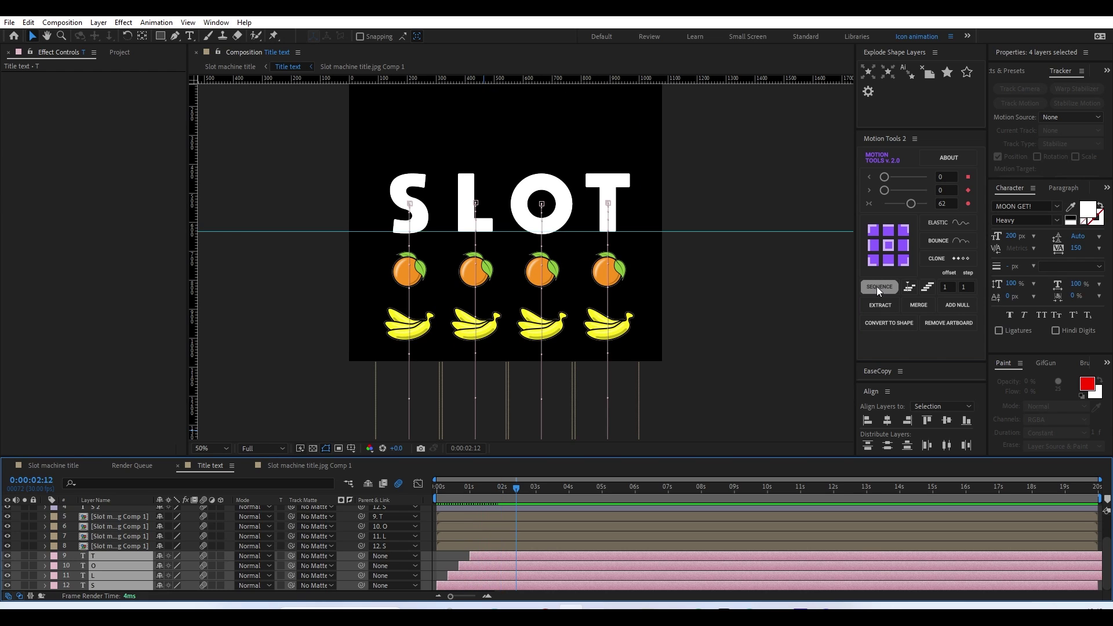
key("equal")
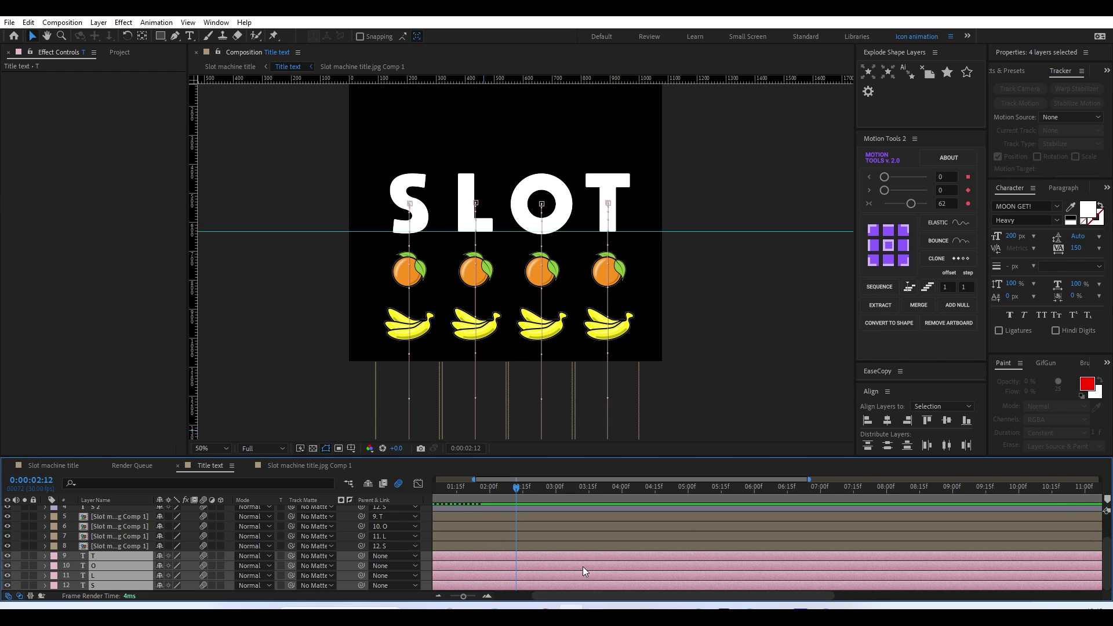
Scrub through the reel spin, return to frame 0, and go up to the Slot machine title comp
scroll(586, 571, "left", 2)
left_click_drag(441, 502, 576, 554)
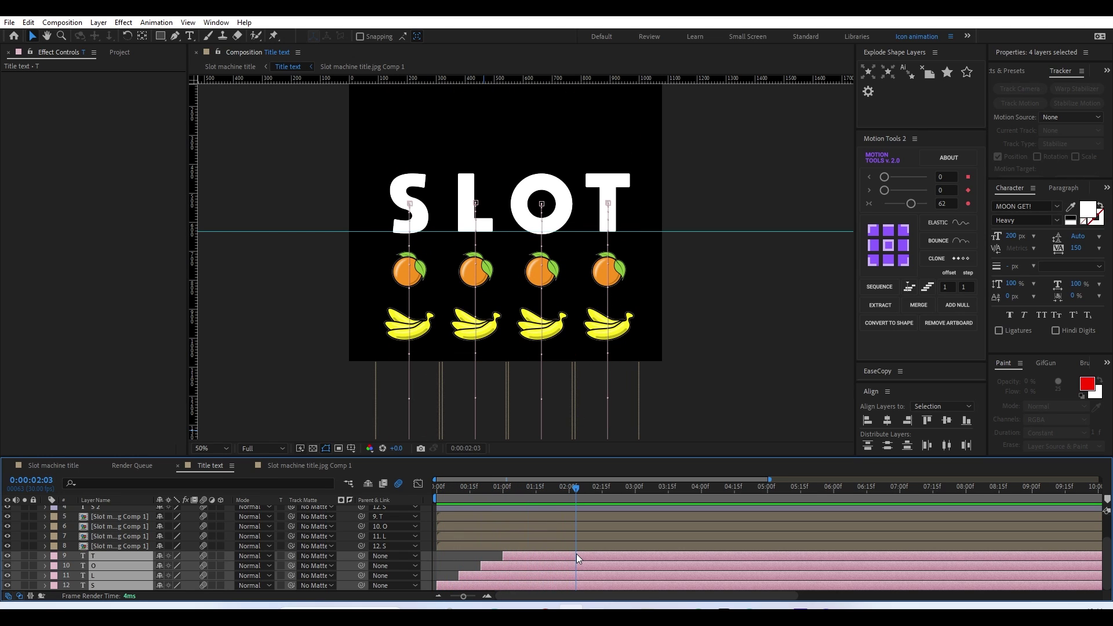
left_click(458, 555)
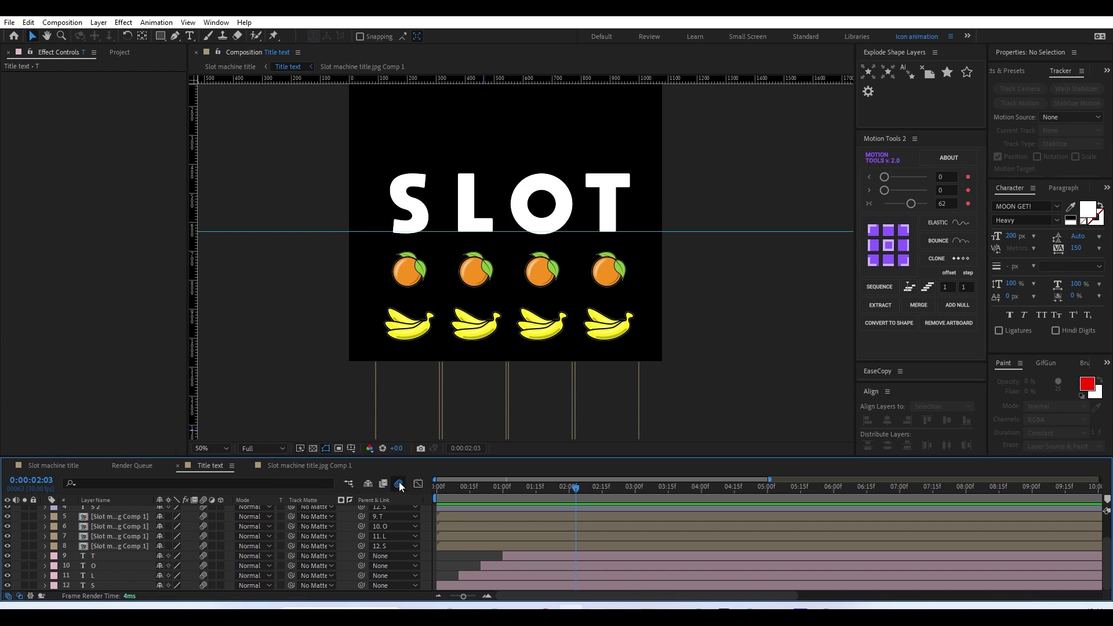
left_click(438, 488)
left_click_drag(437, 488, 381, 476)
left_click(246, 69)
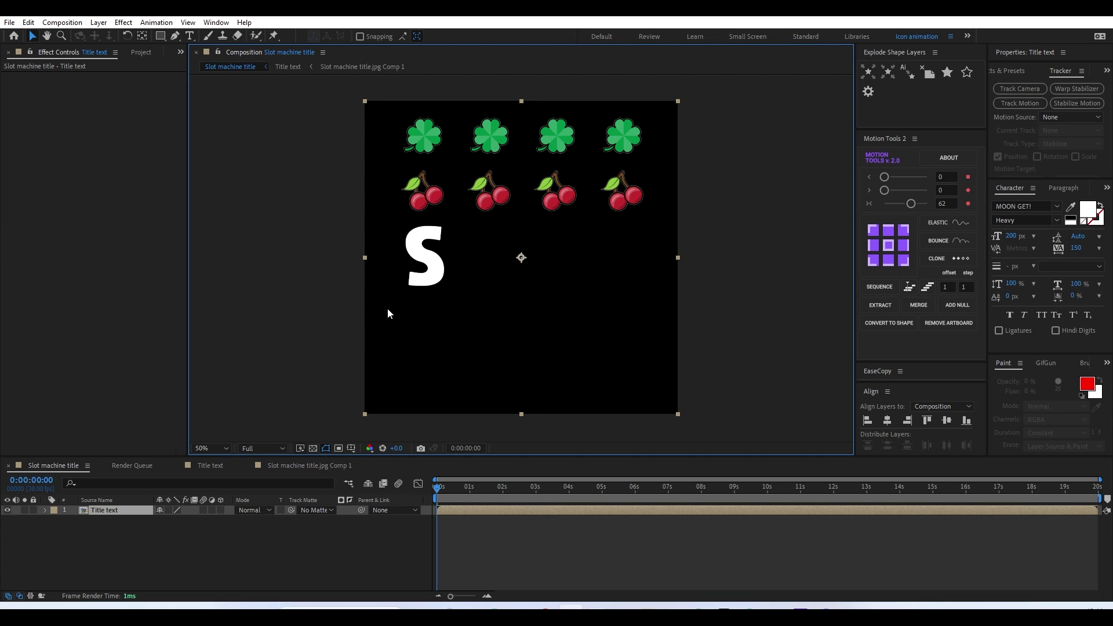
In Title text, move the L, O and T layers' in-points back to 0:00 and scrub to check
left_click(294, 69)
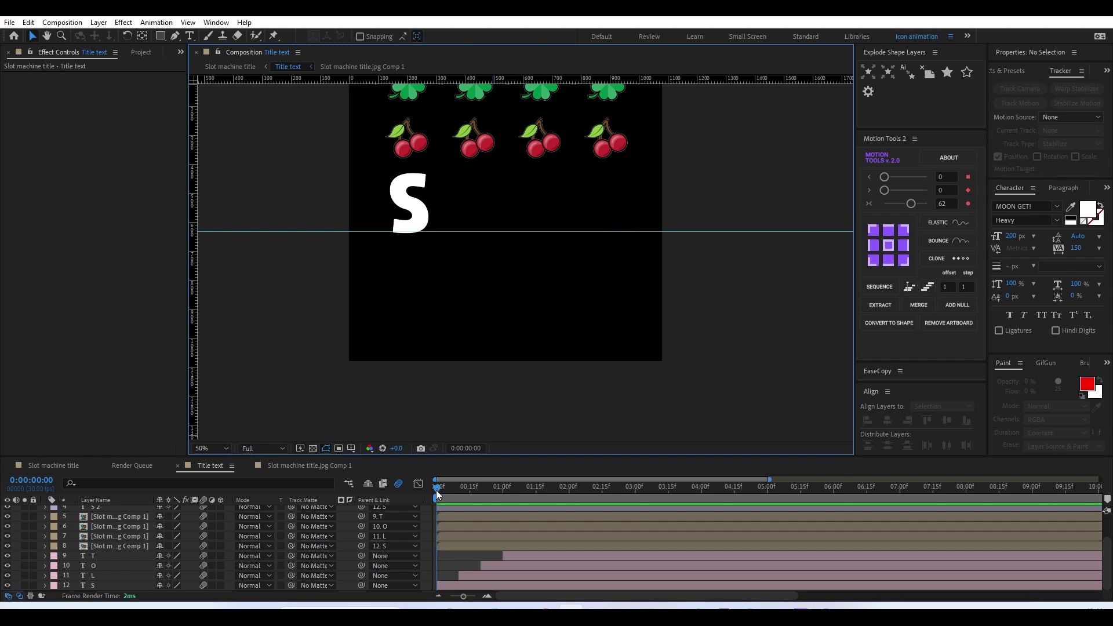
left_click_drag(435, 489, 461, 516)
left_click_drag(455, 518, 433, 515)
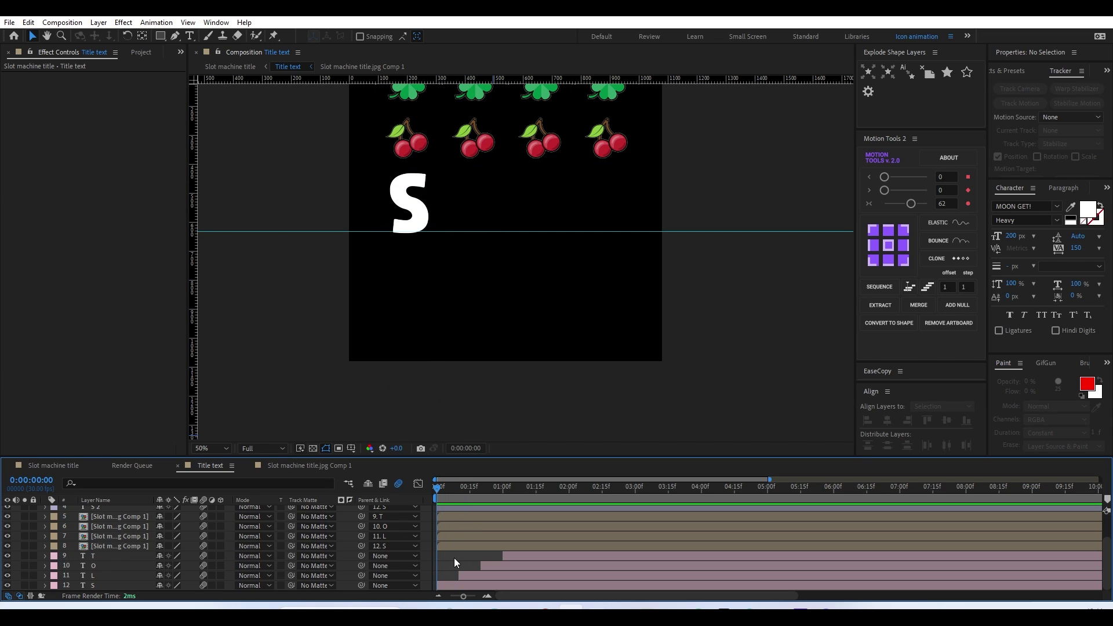
left_click_drag(458, 573, 436, 564)
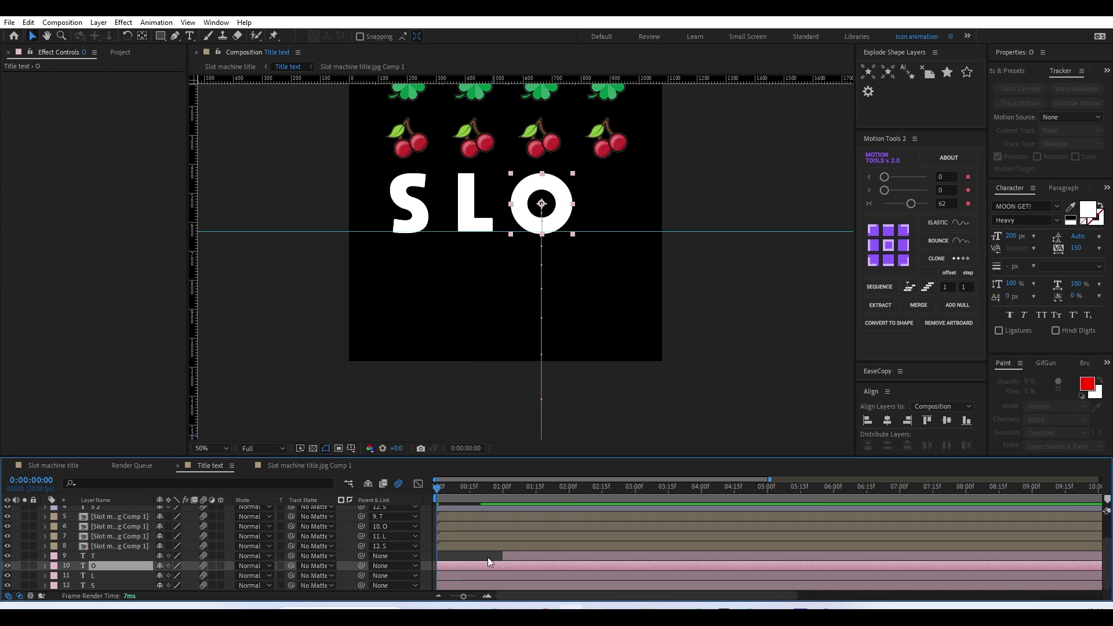
left_click_drag(501, 555, 436, 555)
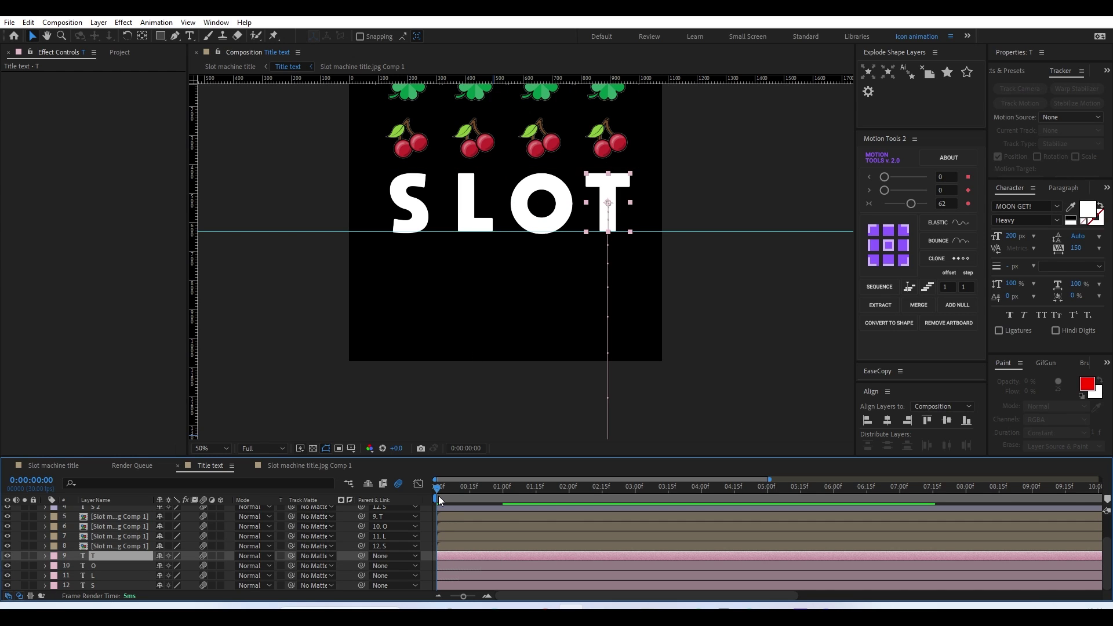
left_click(446, 488)
left_click_drag(446, 488, 411, 535)
left_click(762, 332)
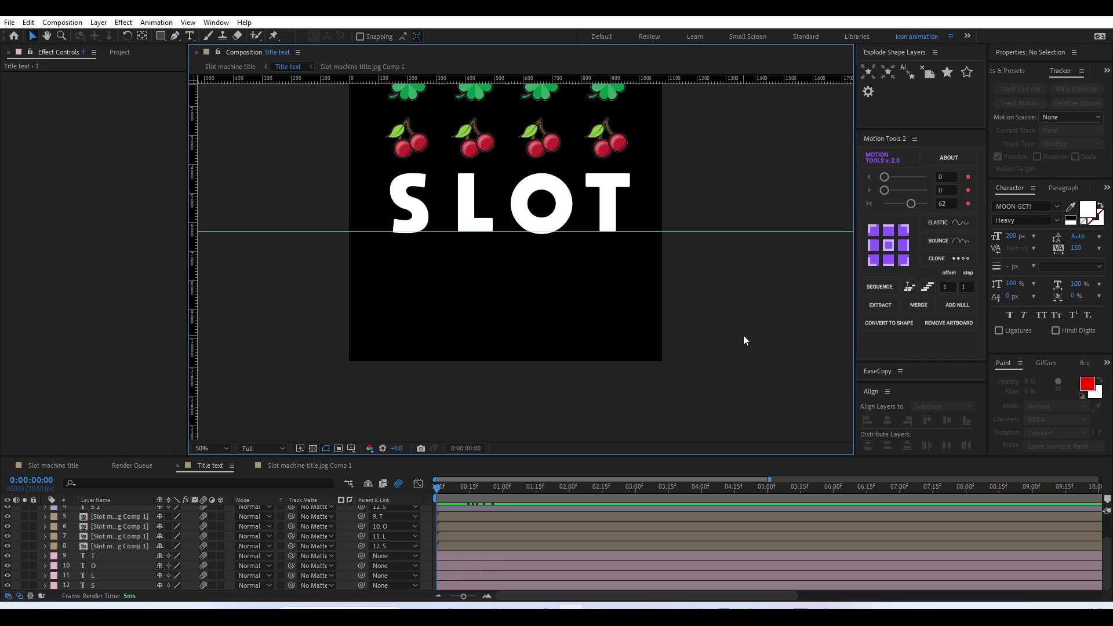
Draw a rectangular mask around the SLOT word on the Title text layer
left_click(230, 66)
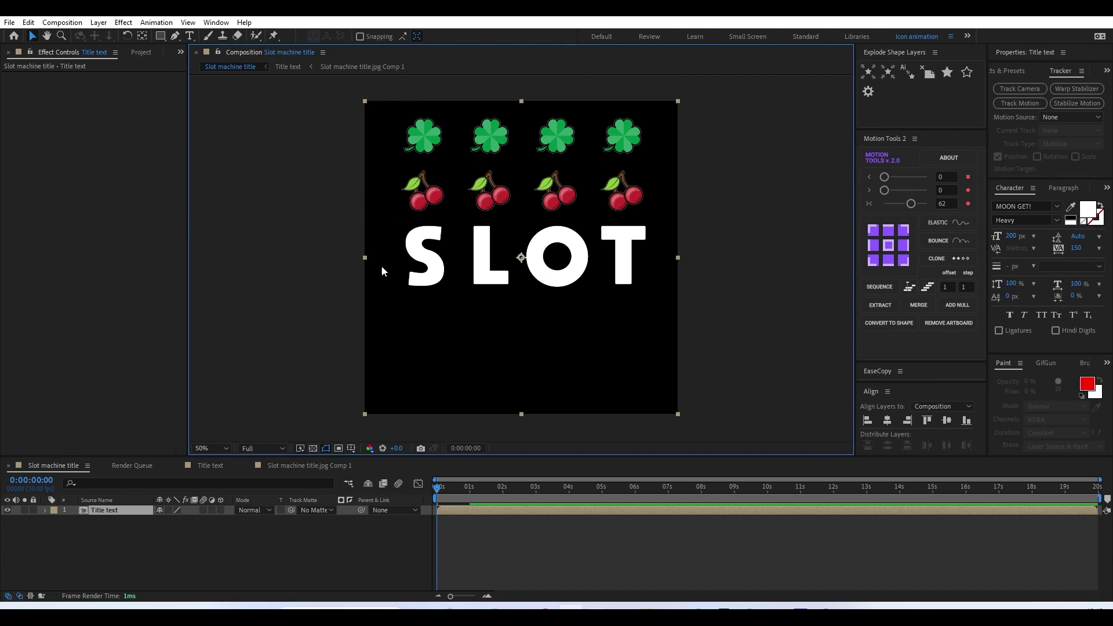
left_click(161, 36)
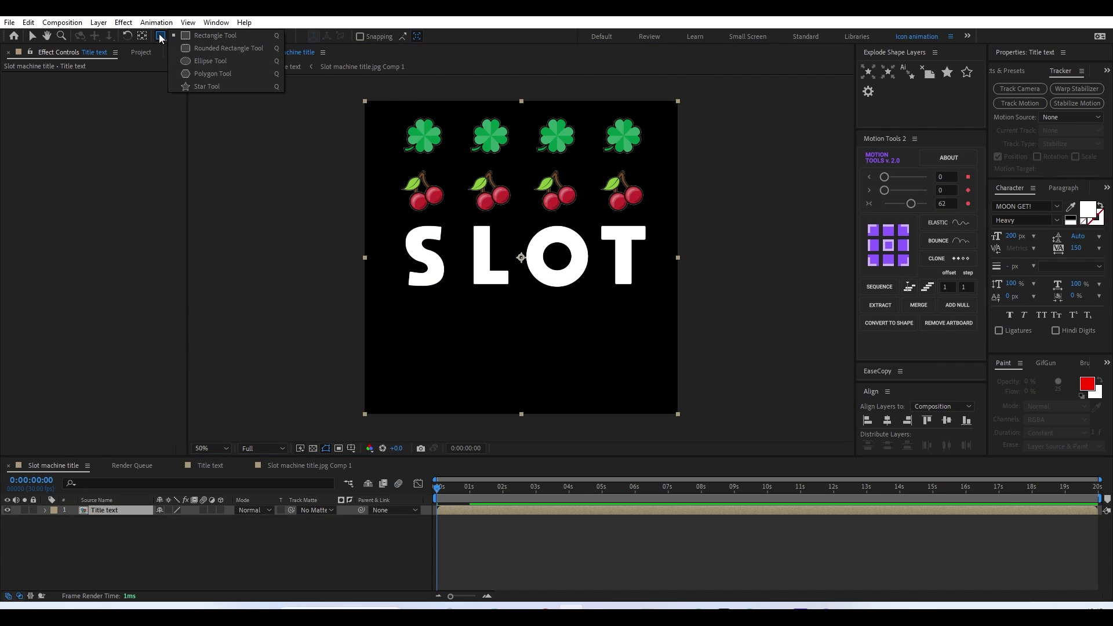
left_click(218, 48)
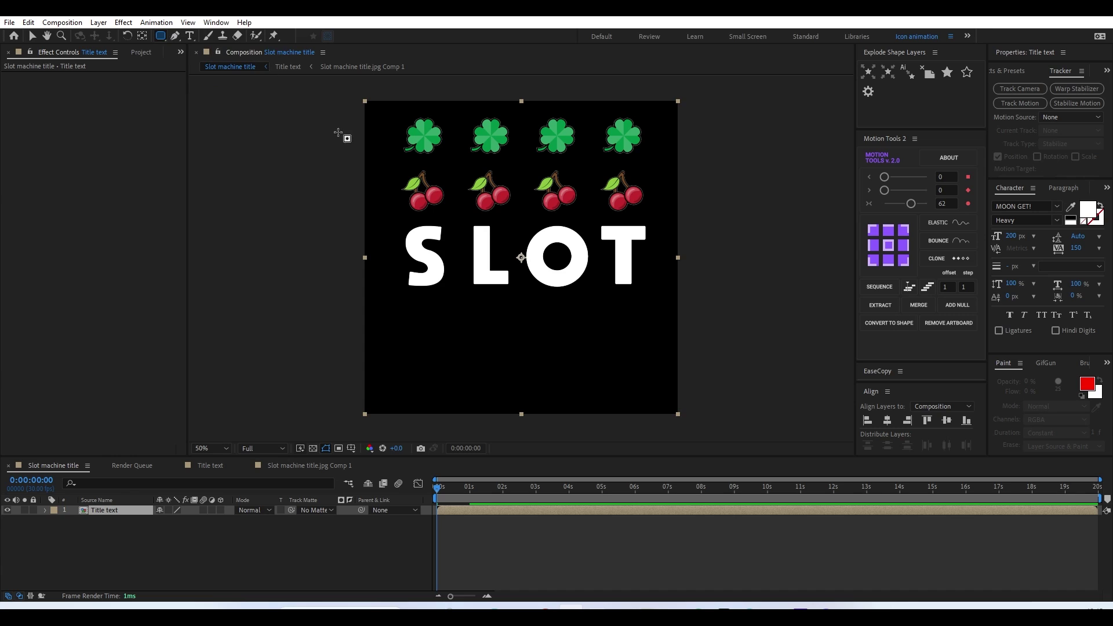
left_click_drag(384, 215, 659, 298)
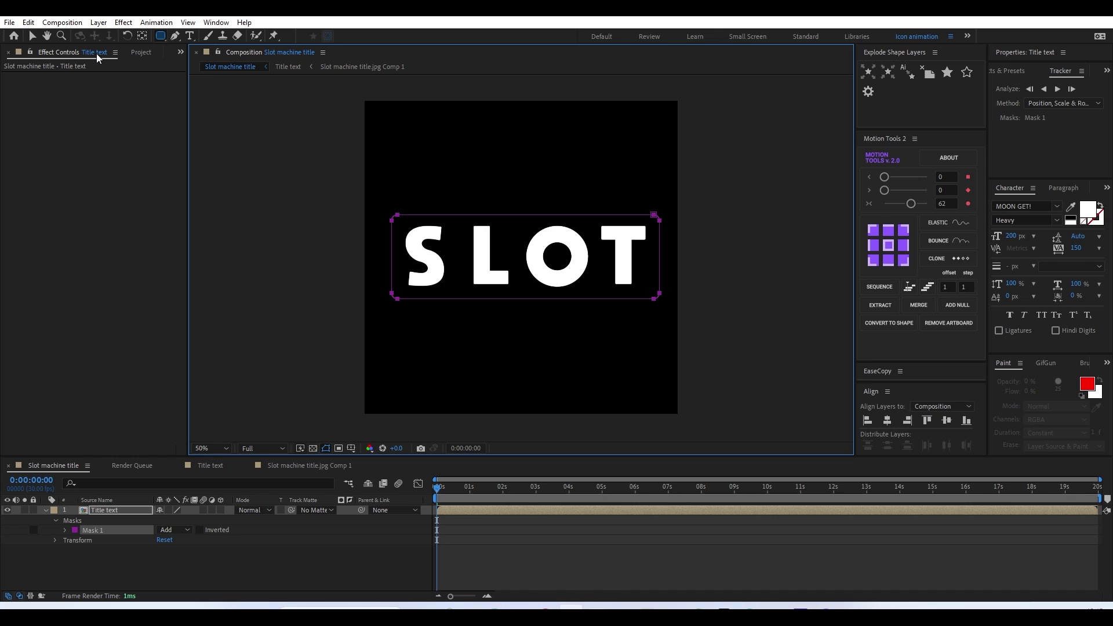
Centre the Title text layer's anchor point and align it horizontally in the comp
left_click(33, 35)
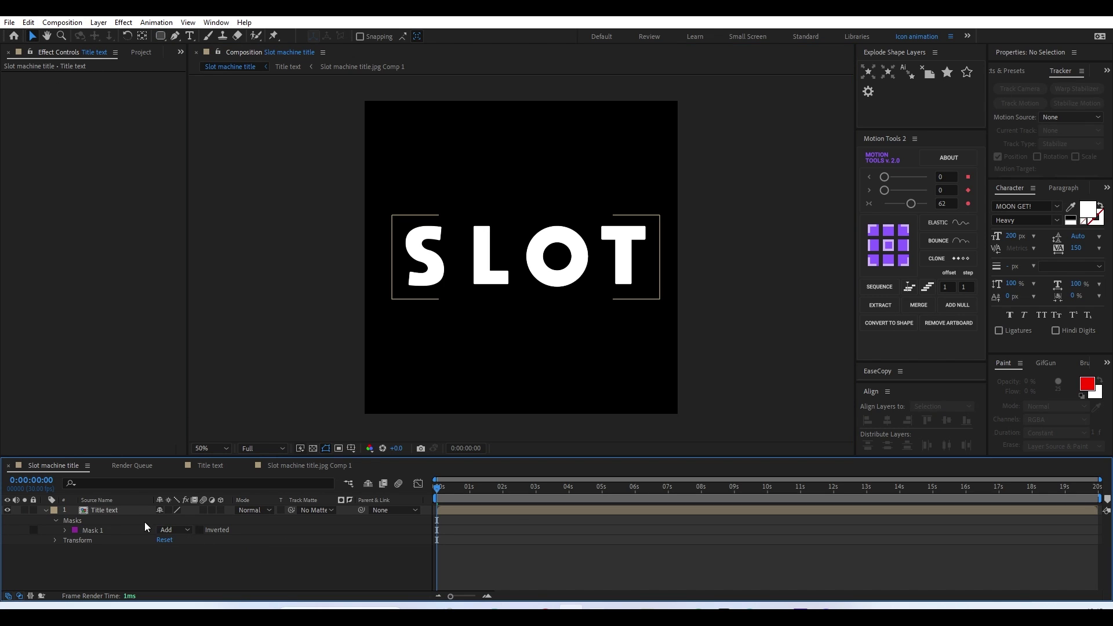
left_click(130, 513)
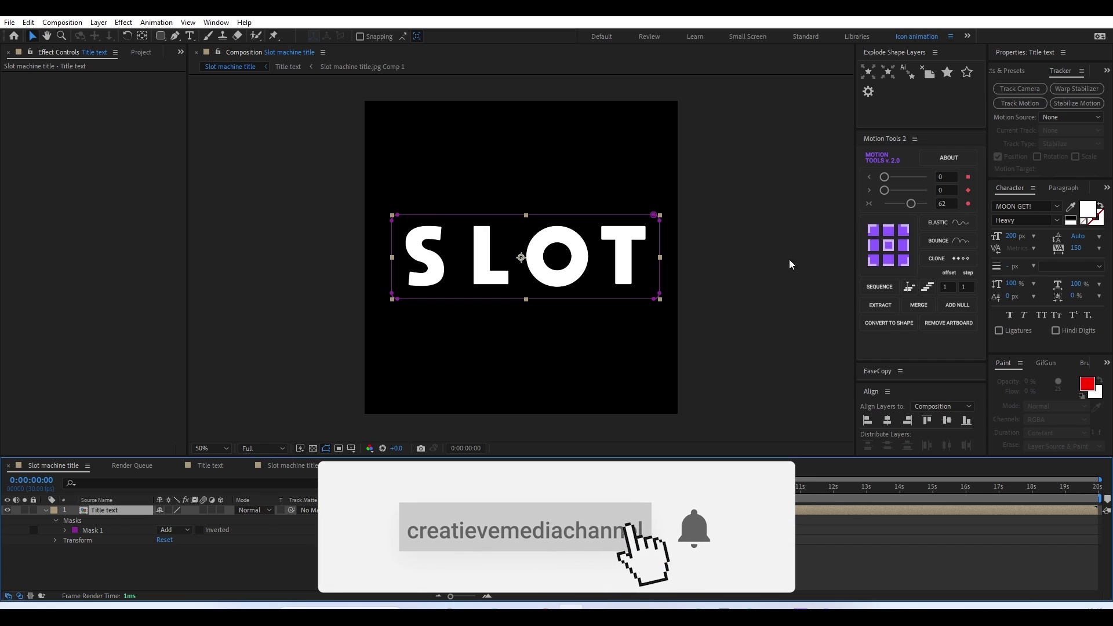
left_click(889, 246)
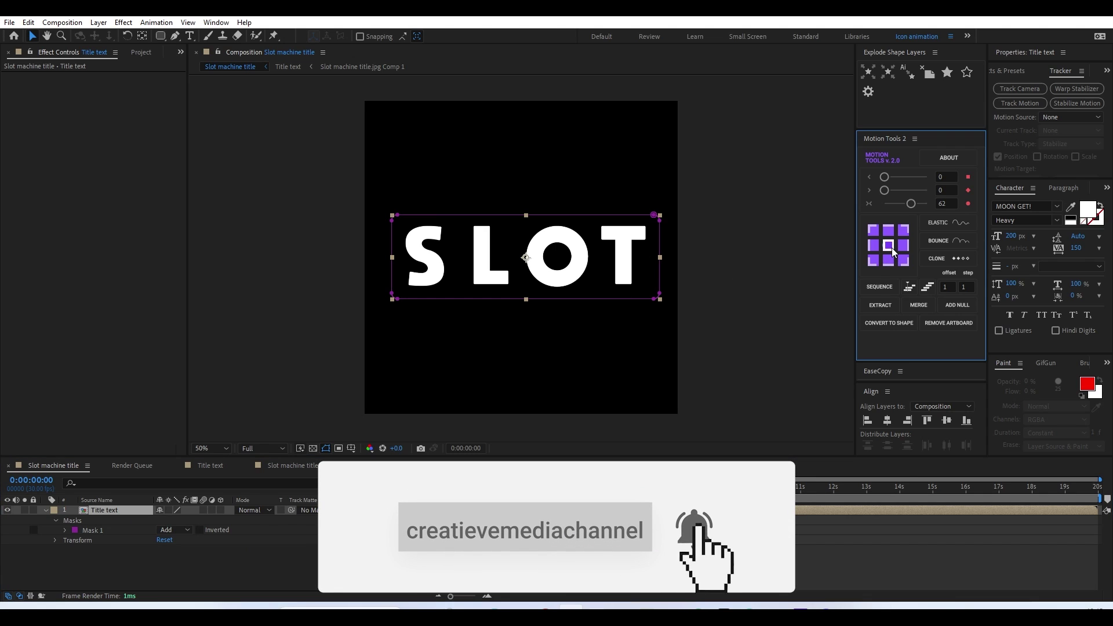
left_click(888, 421)
Add a Stroke effect along Mask 1 with Brush Hardness at 100%
key("ctrl+space")
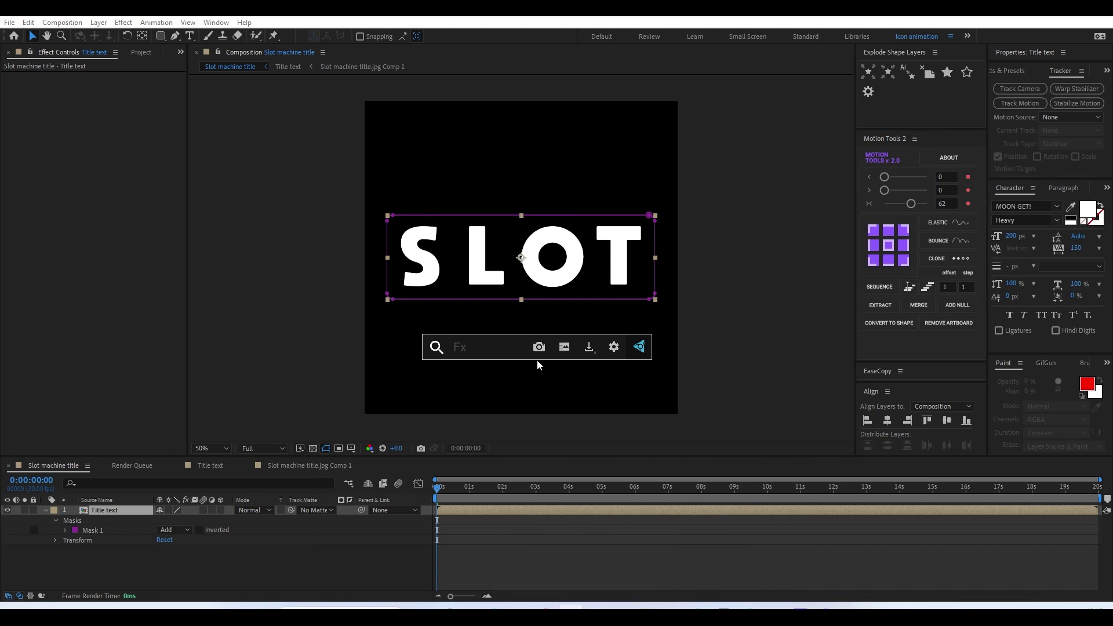
type("stroke")
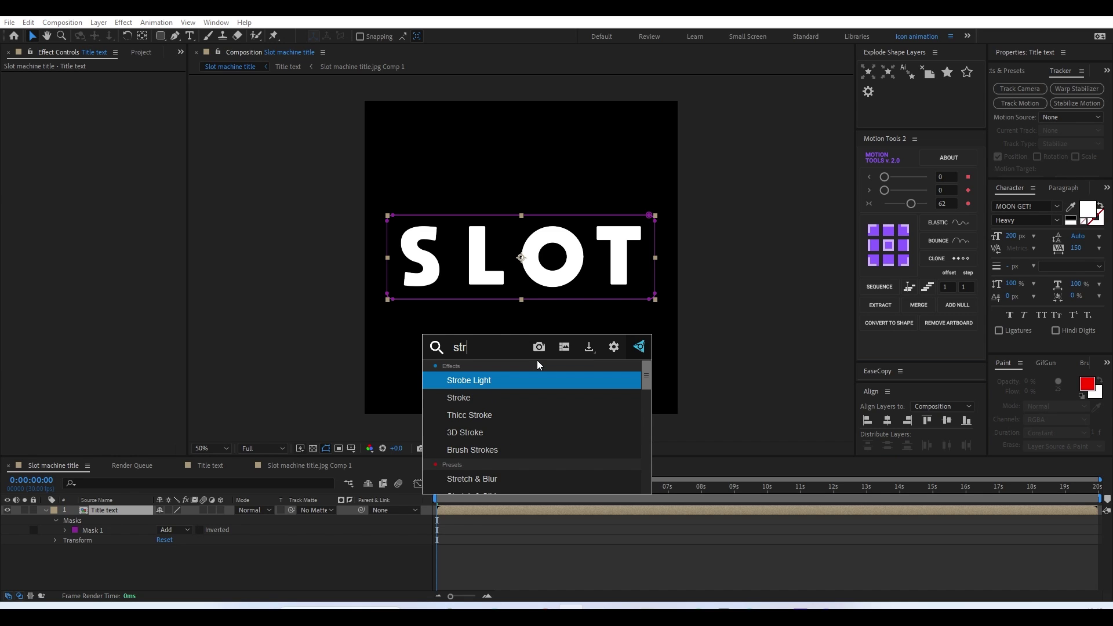
key("Return")
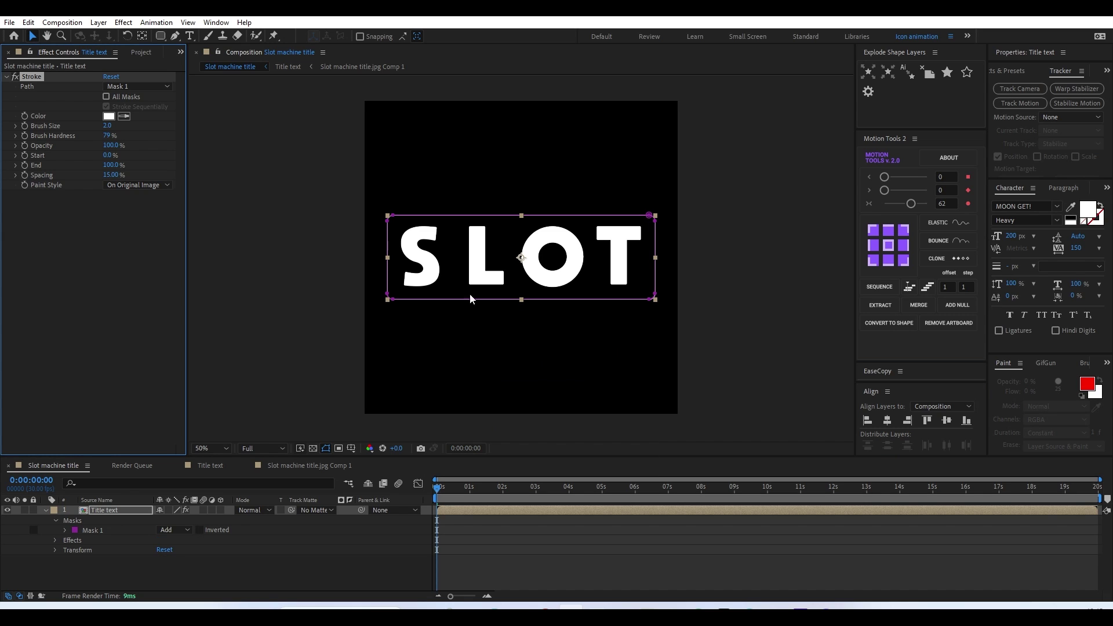
left_click(107, 135)
type("98")
key("Return")
left_click_drag(106, 136, 115, 135)
Preview the outlined title and open the Title text precomp
left_click(508, 557)
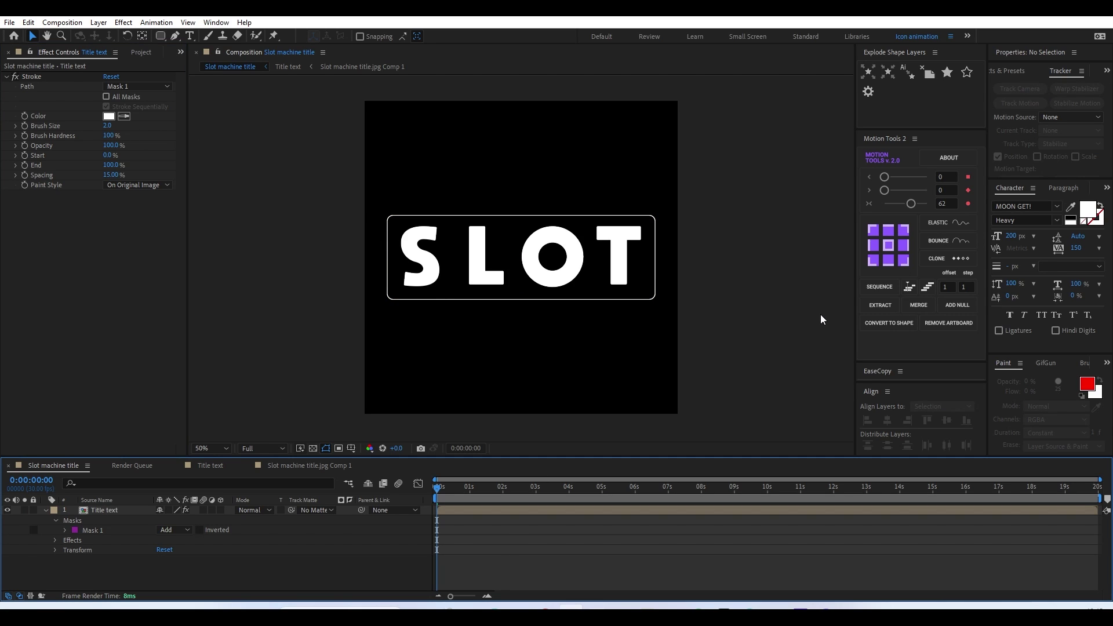
key("space")
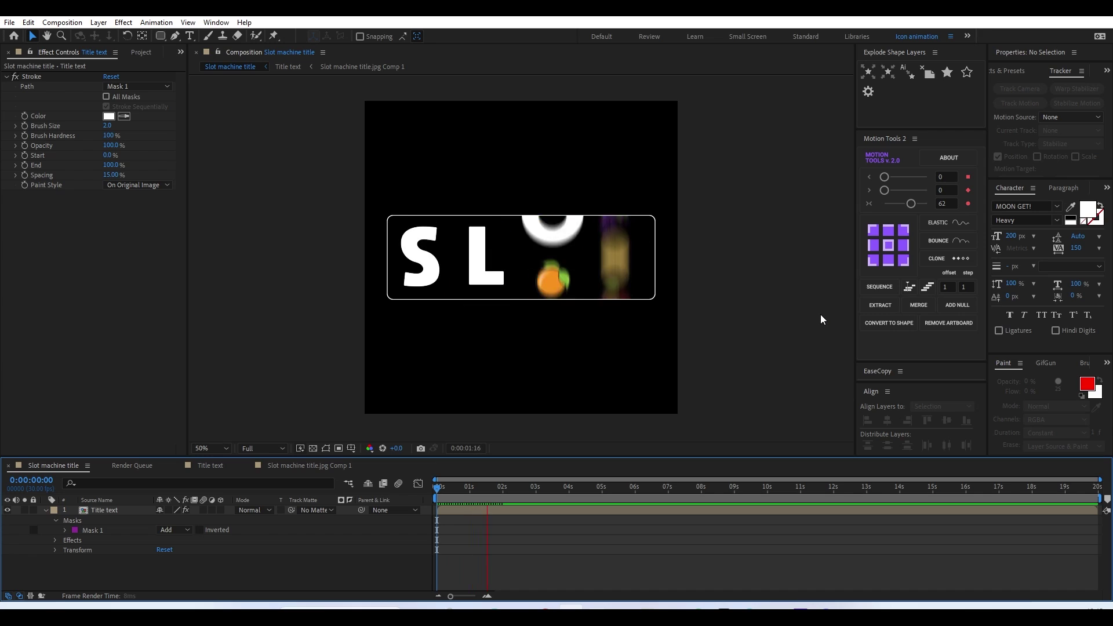
key("space")
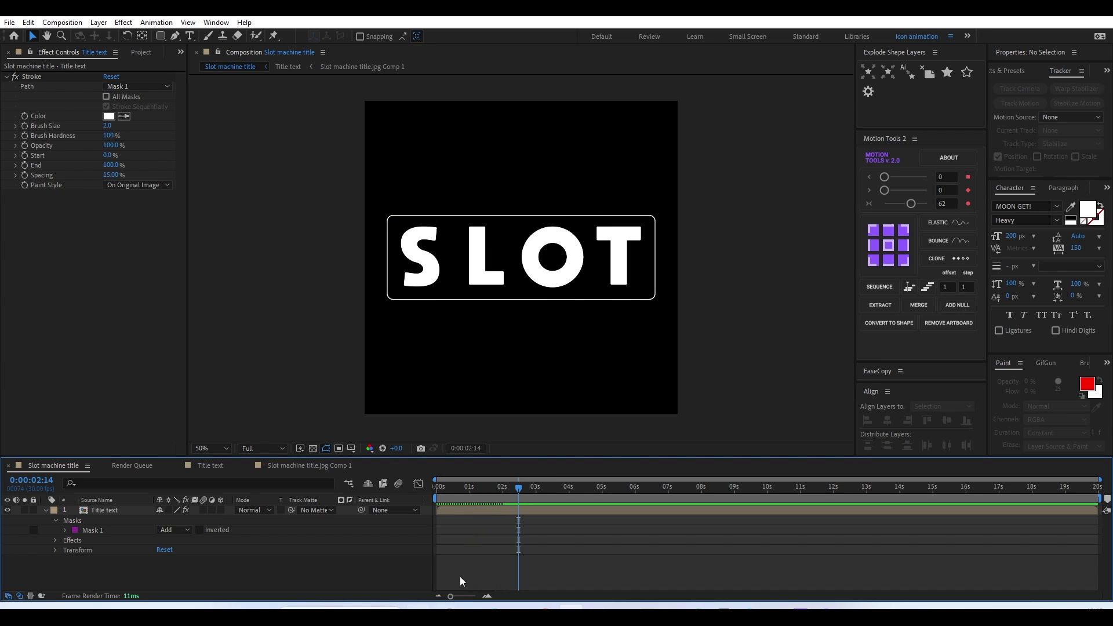
left_click(468, 513)
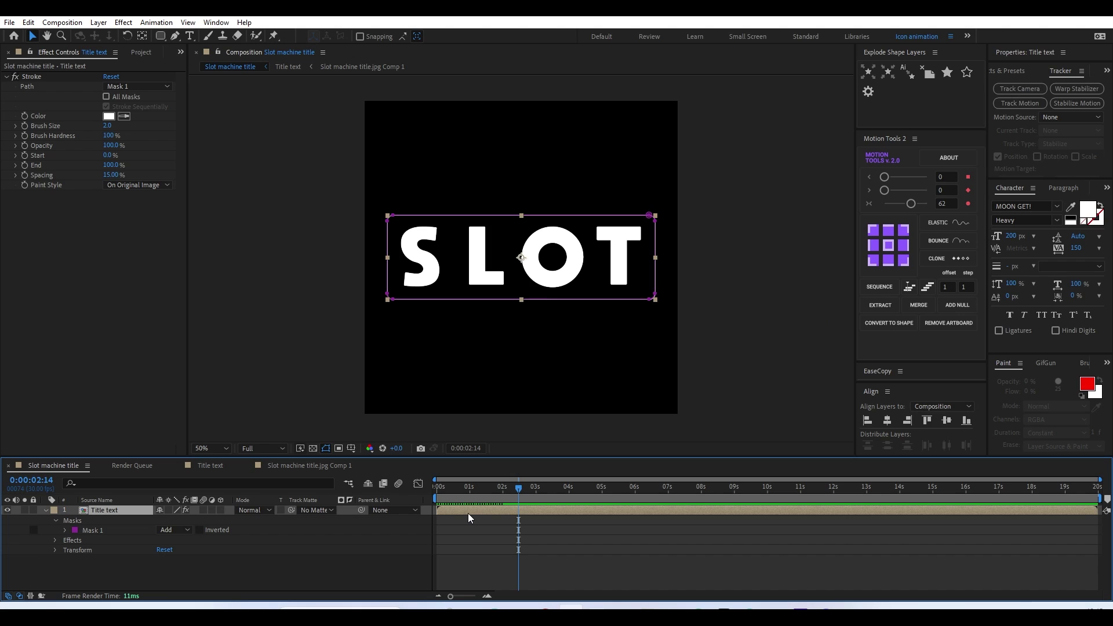
double_click(468, 513)
left_click(729, 330)
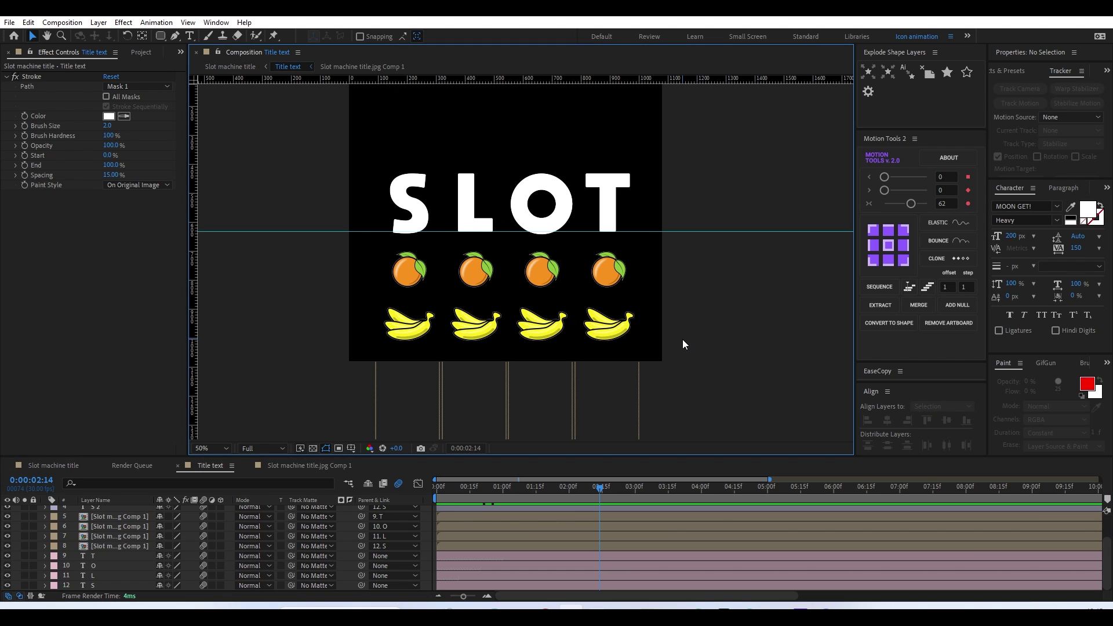
Create a 1080 x 1080 white (FFFFFF) solid, White Solid 1, in Title text
left_click_drag(486, 494, 360, 506)
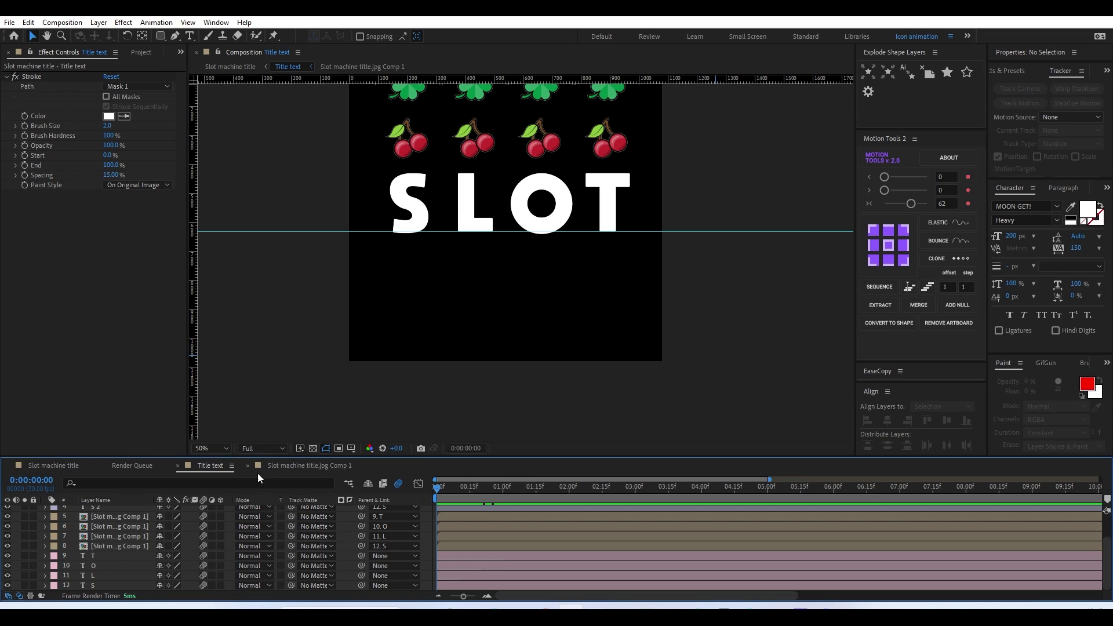
left_click(119, 517)
left_click(119, 526)
right_click(17, 526)
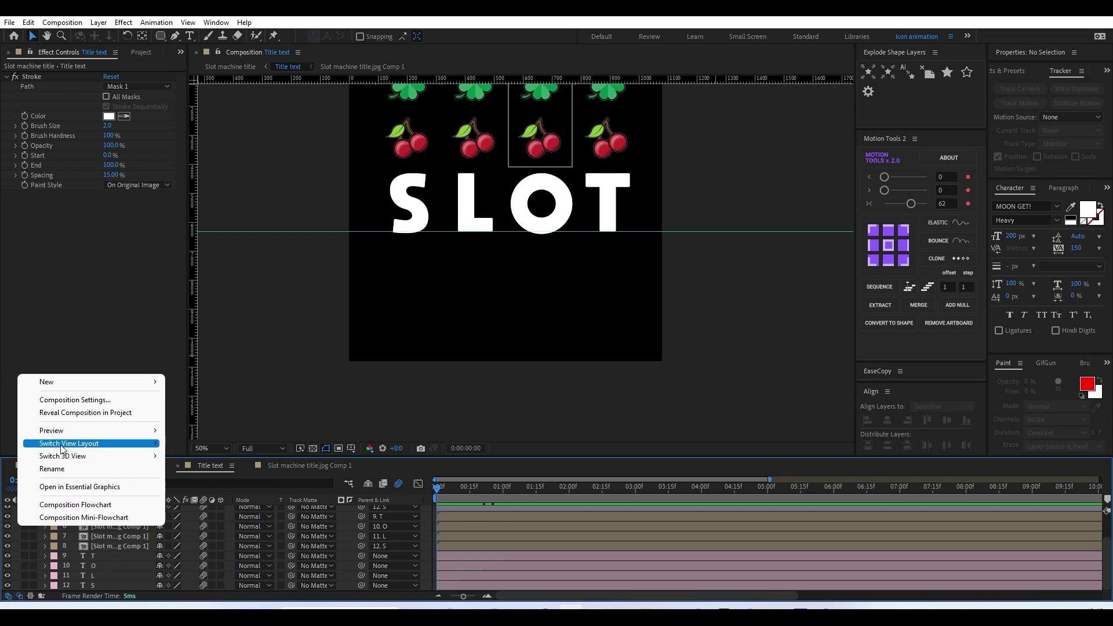
mouse_move(93, 382)
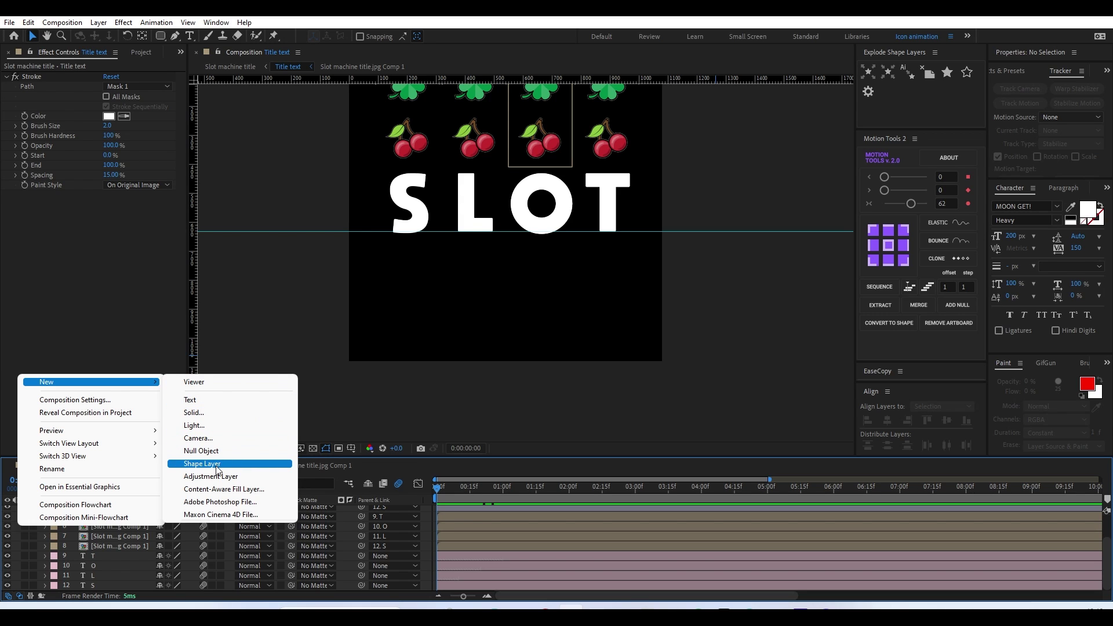
left_click(209, 412)
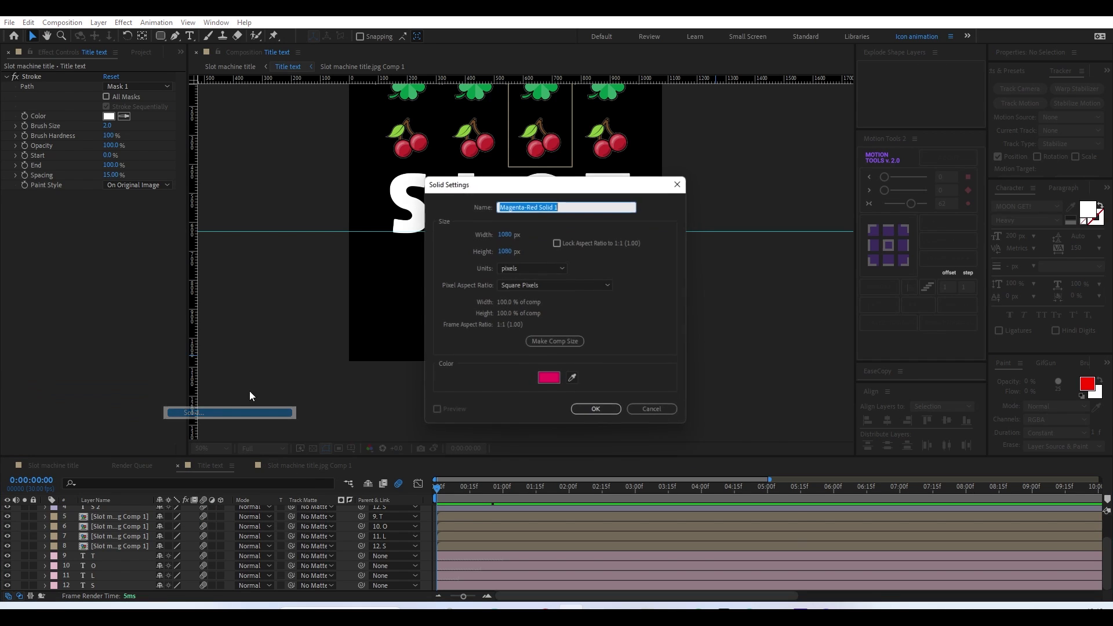
left_click(557, 382)
left_click(729, 227)
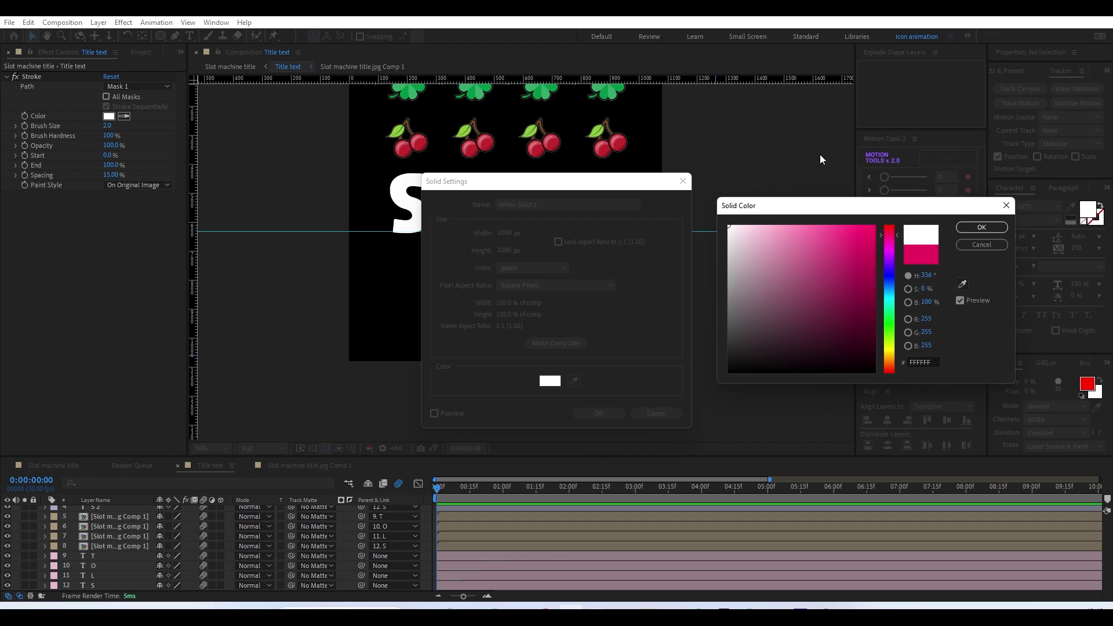
left_click(982, 226)
left_click(598, 413)
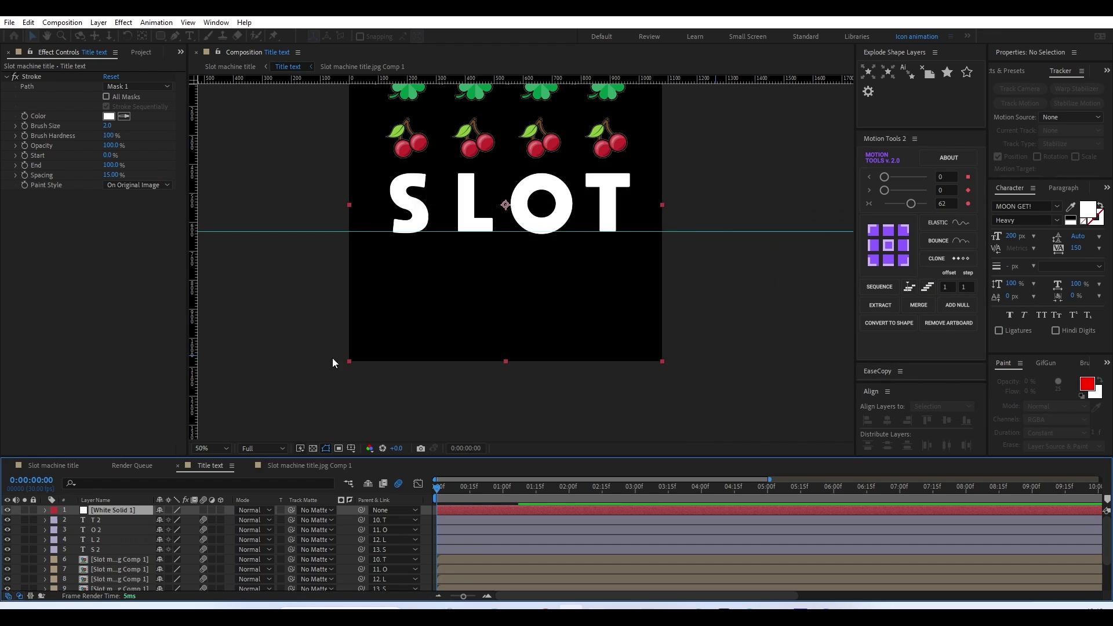
Apply a Grid effect to White Solid 1 with Border 2.0 and Corner at 581,564 for denser cells
key("ctrl+space")
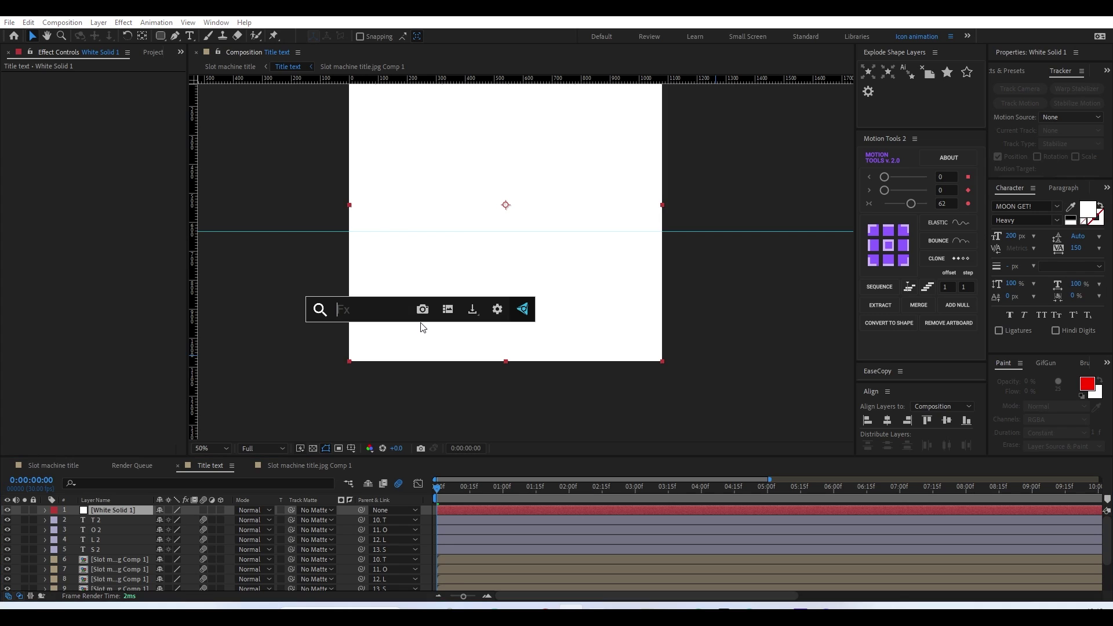
type("grid")
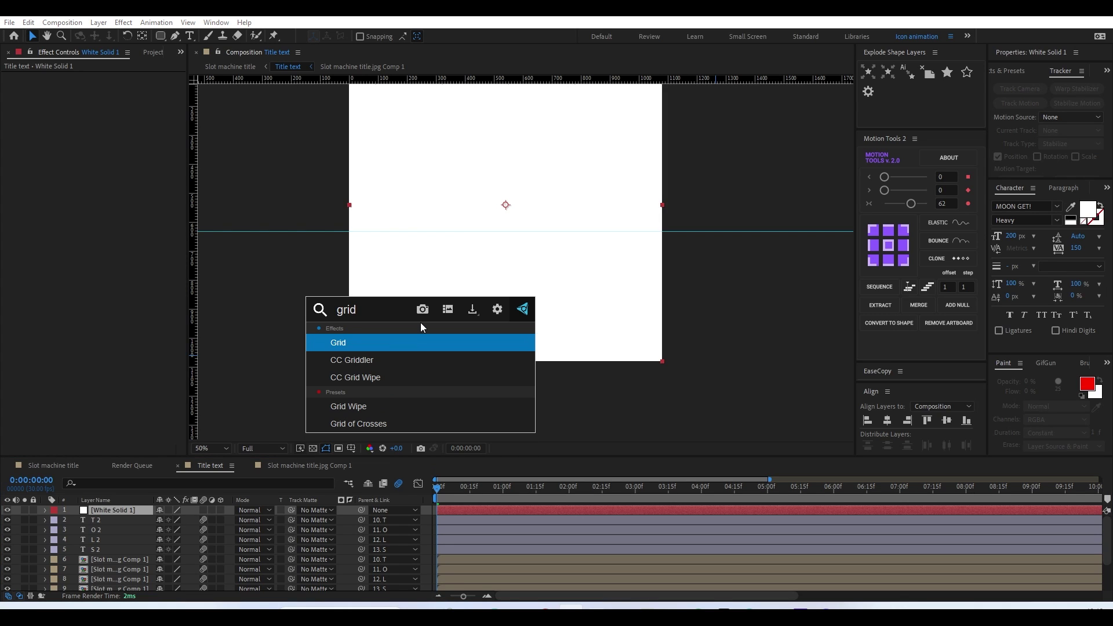
key("Return")
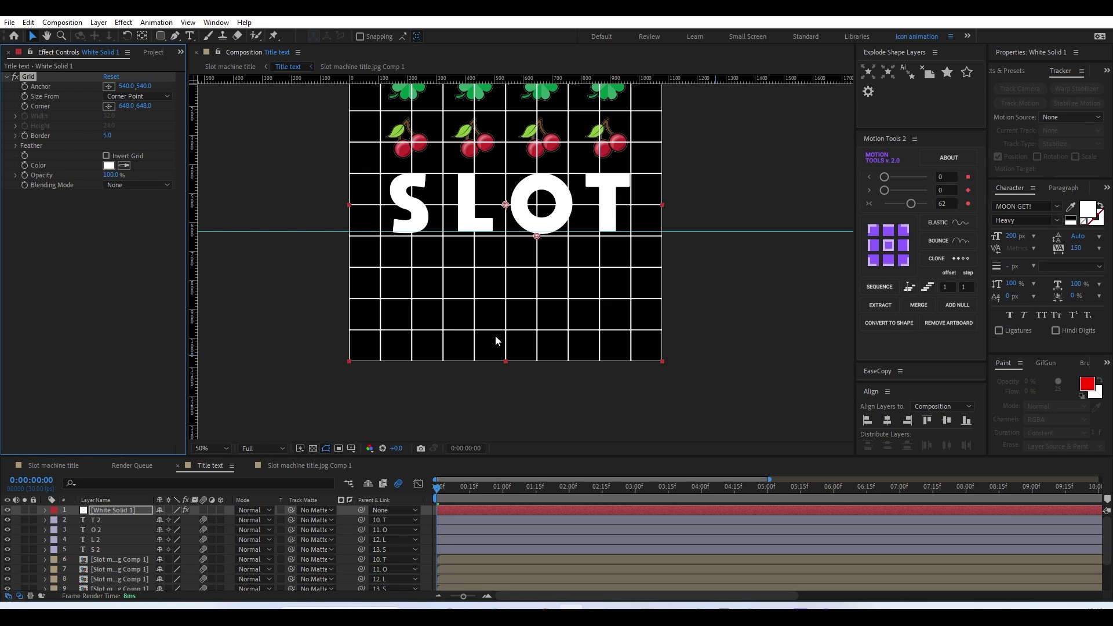
left_click(109, 136)
key("Return")
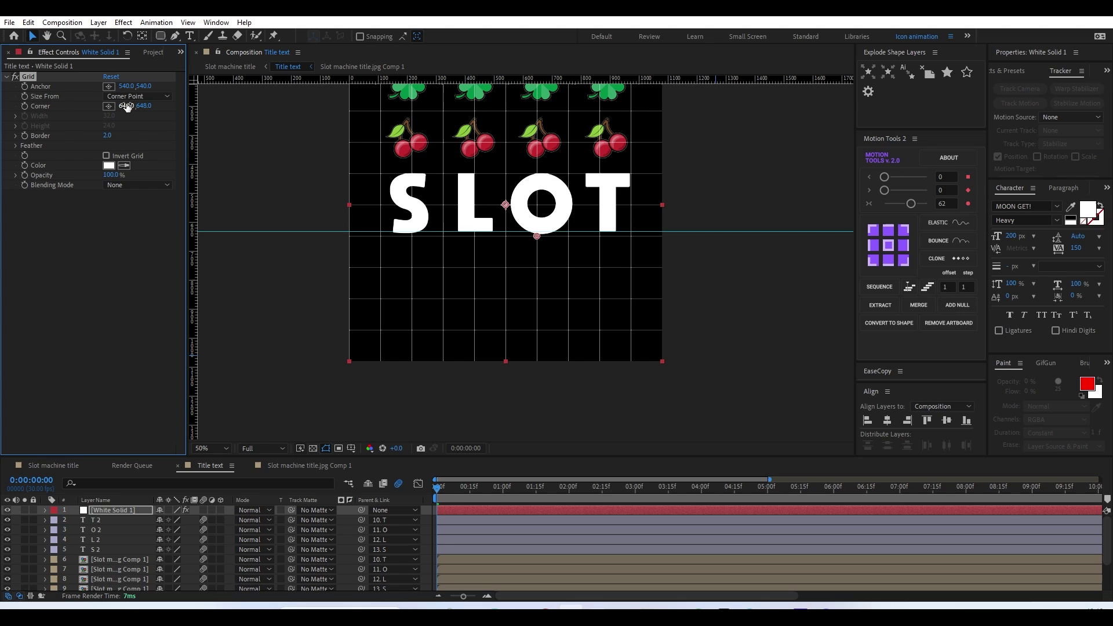
left_click_drag(126, 107, 101, 99)
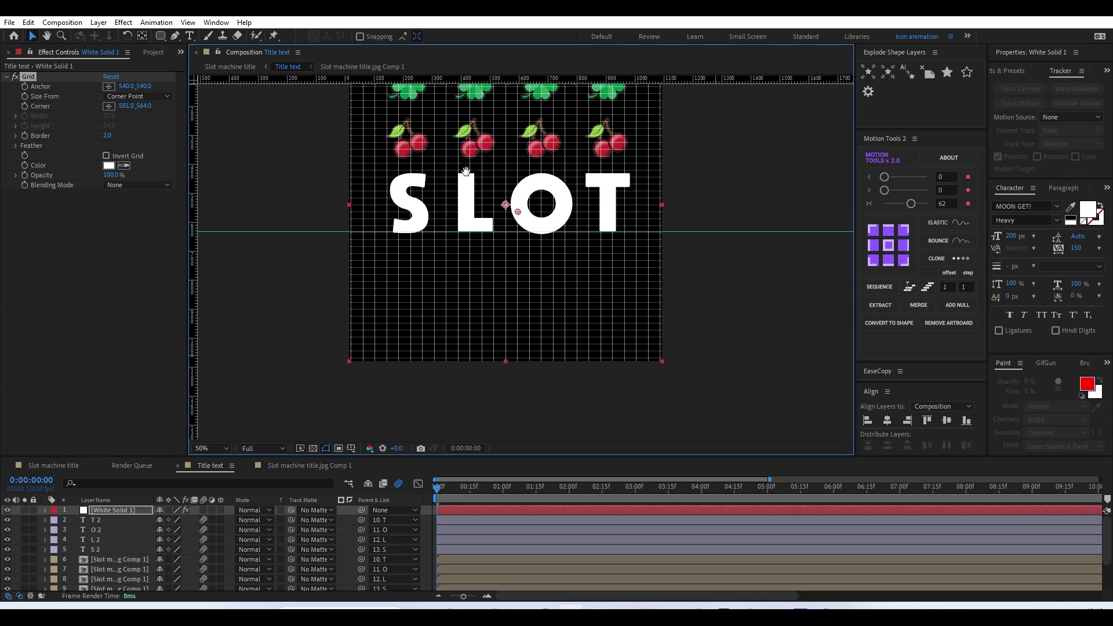
left_click_drag(405, 151, 387, 211)
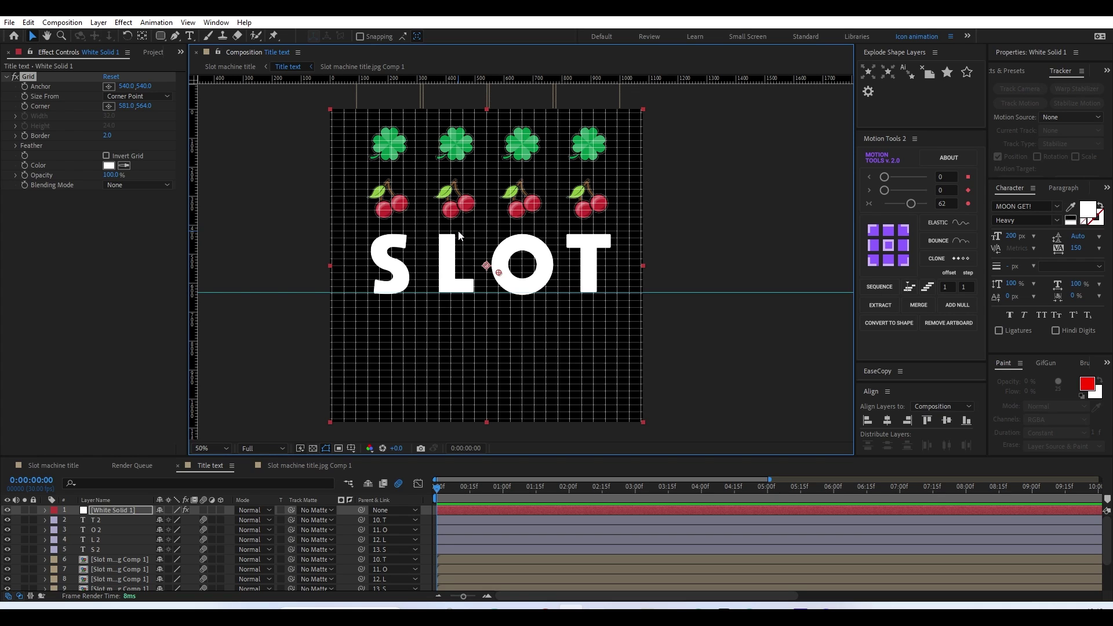
Apply Roughen Edges to the grid solid and lower its border to 1.10
key("ctrl+space")
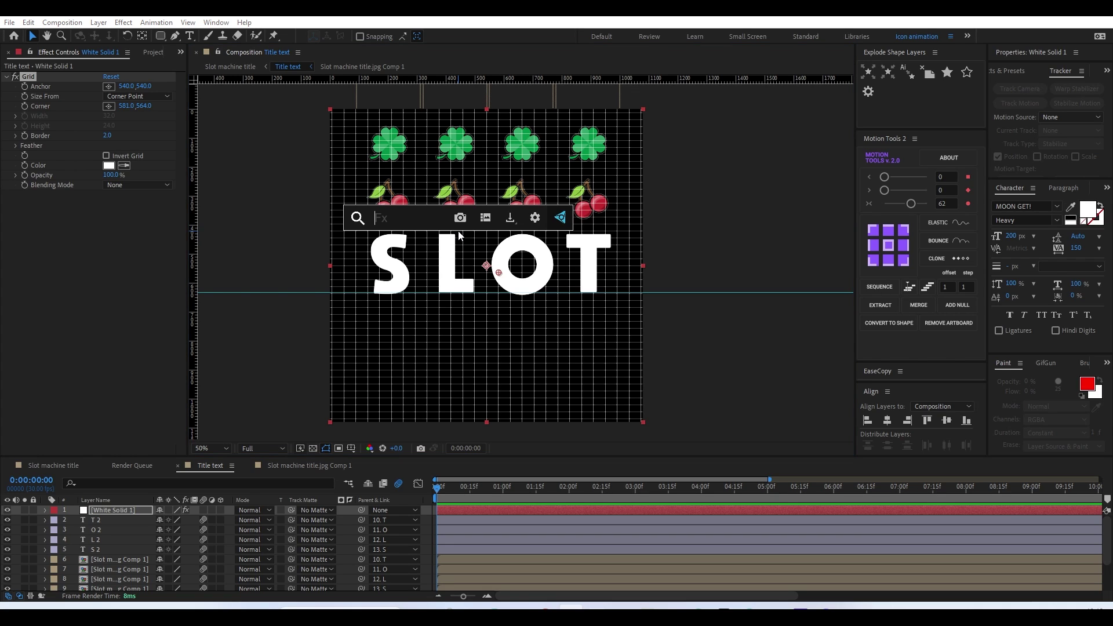
type("rou")
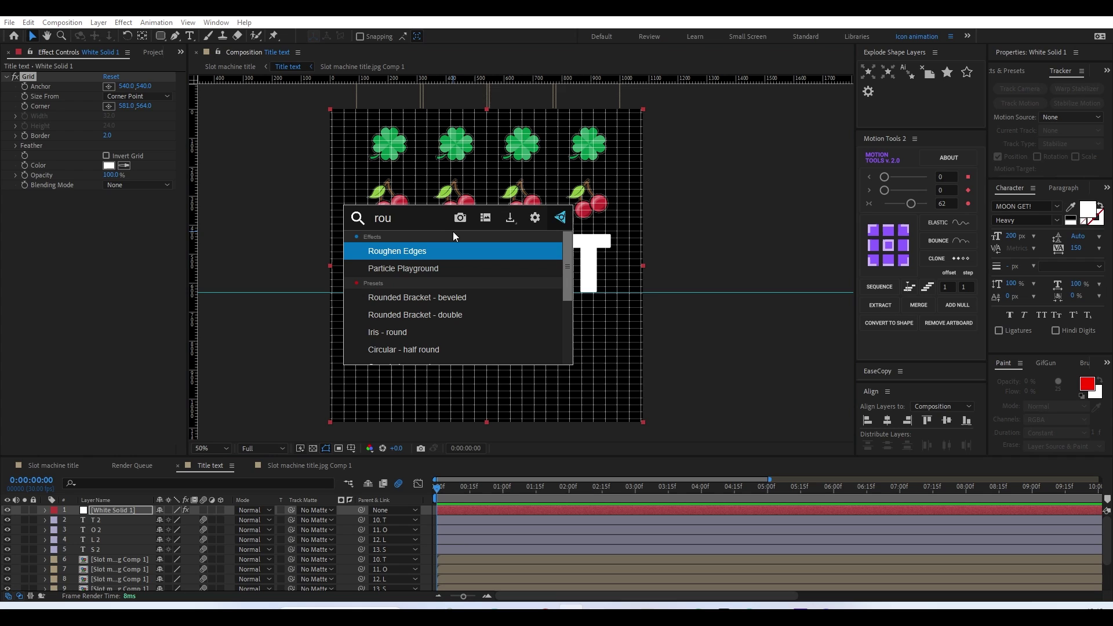
key("Return")
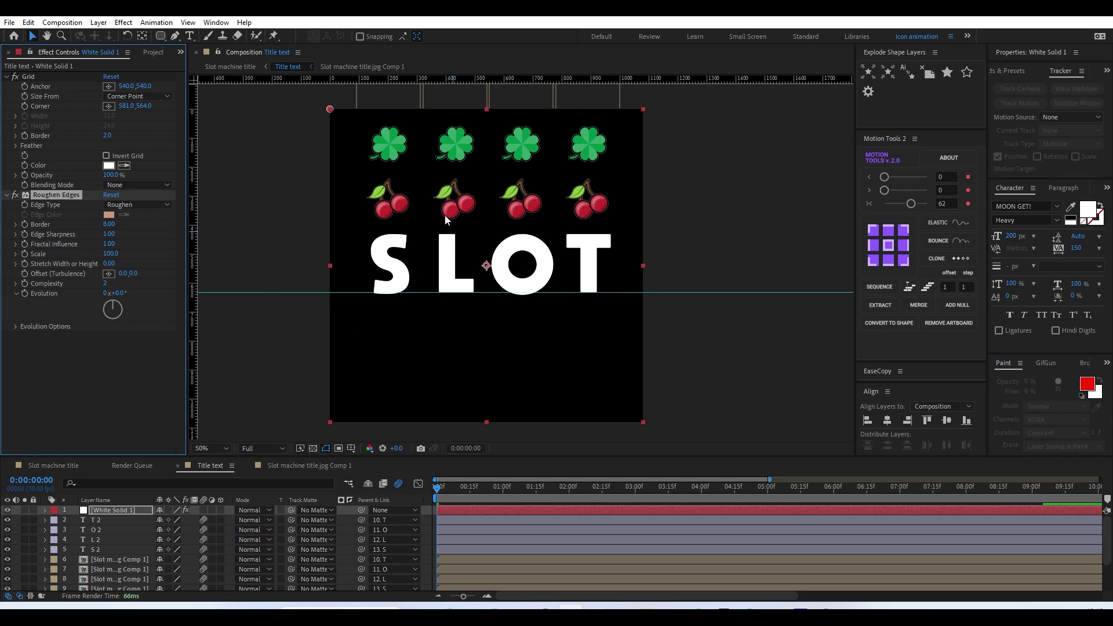
key("period")
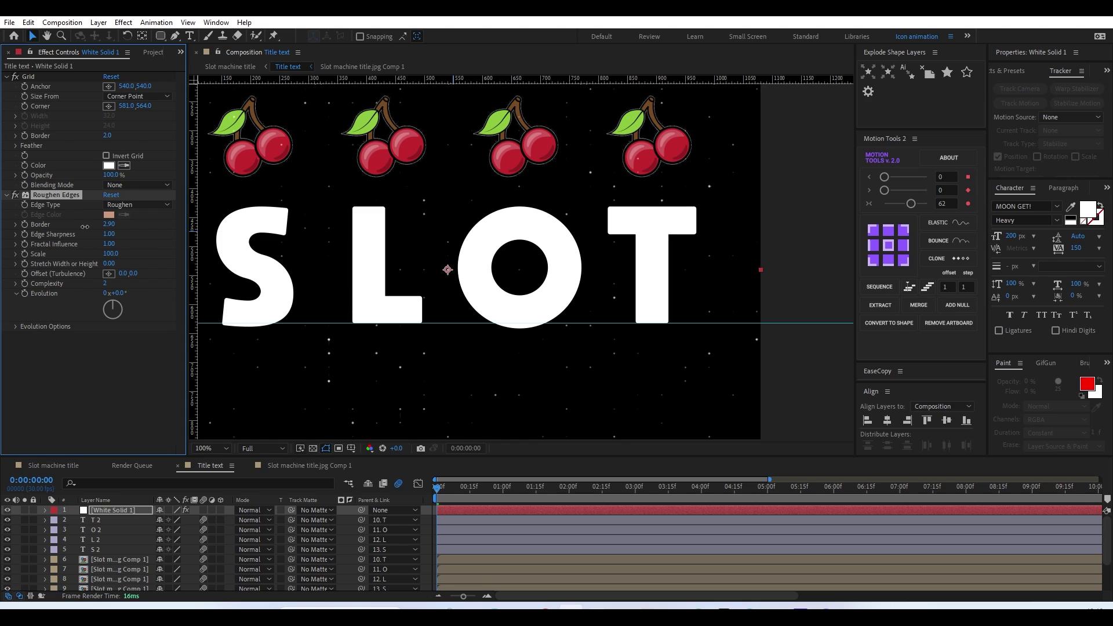
left_click_drag(80, 227, 73, 232)
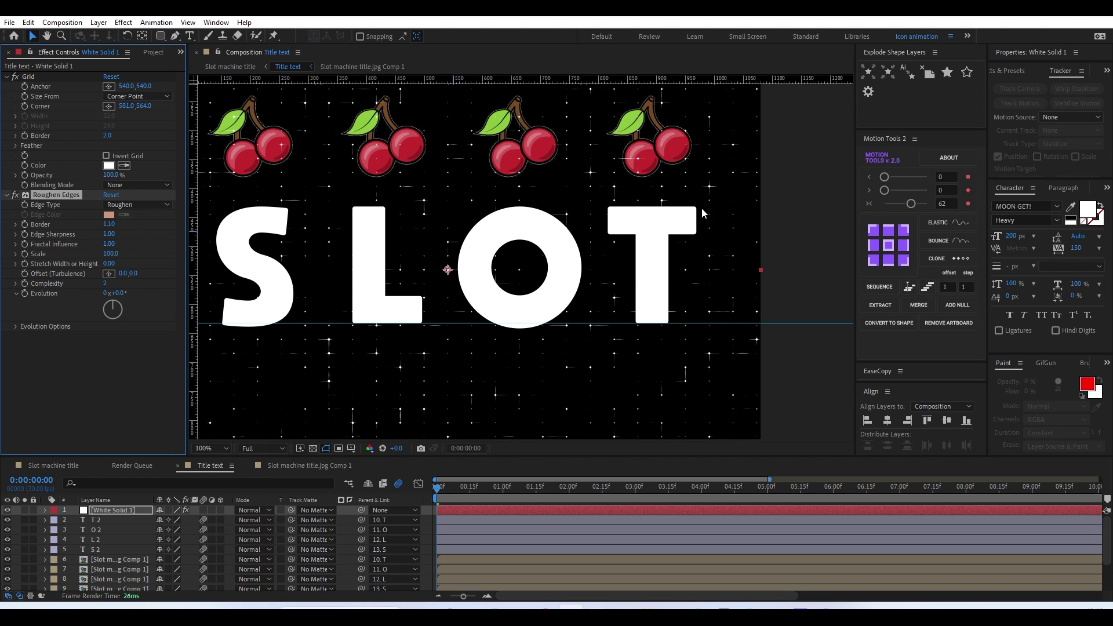
scroll(703, 213, "down", 3)
scroll(601, 217, "up", 3)
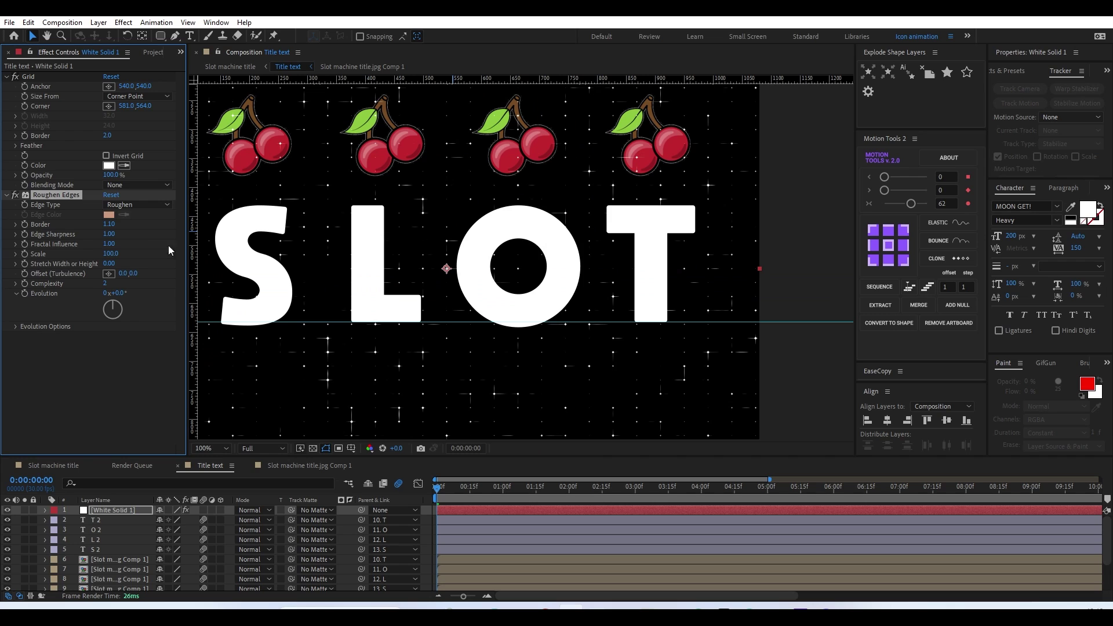
Collapse Grid and Roughen Edges, compare Roughen Edges on and off, then solo White Solid 1
left_click(6, 77)
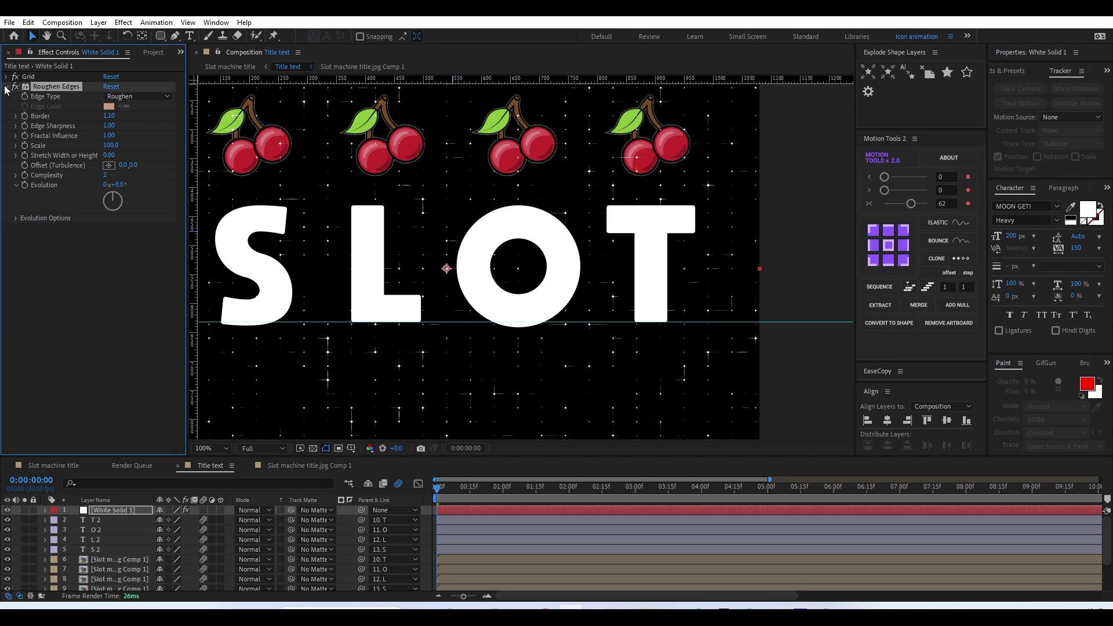
left_click(6, 87)
left_click(16, 87)
left_click(16, 86)
left_click(16, 86)
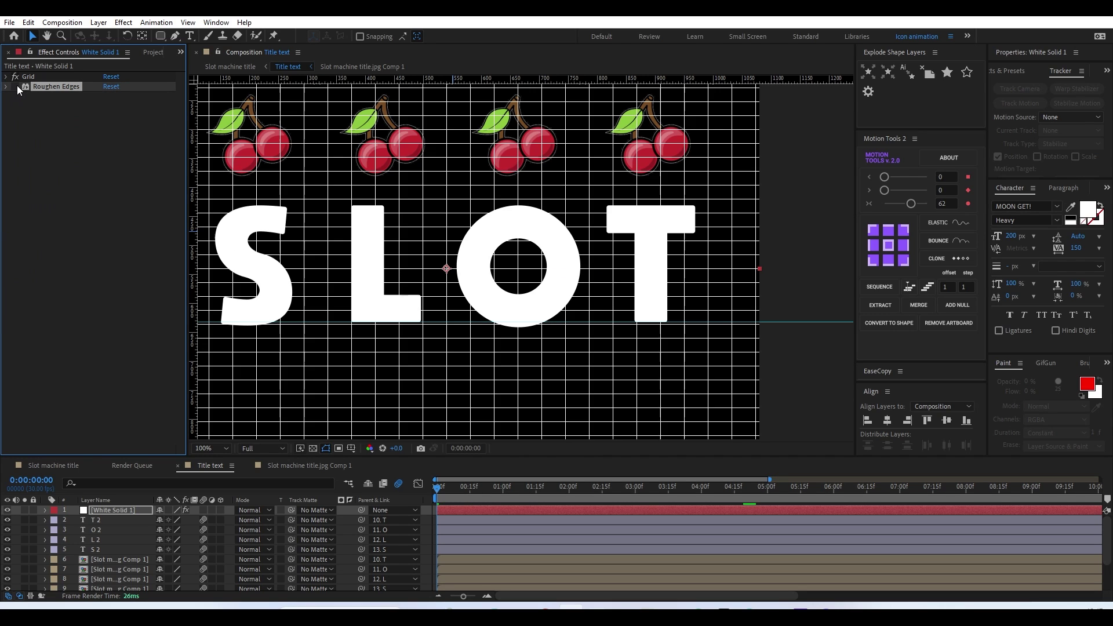
left_click(15, 86)
left_click(25, 510)
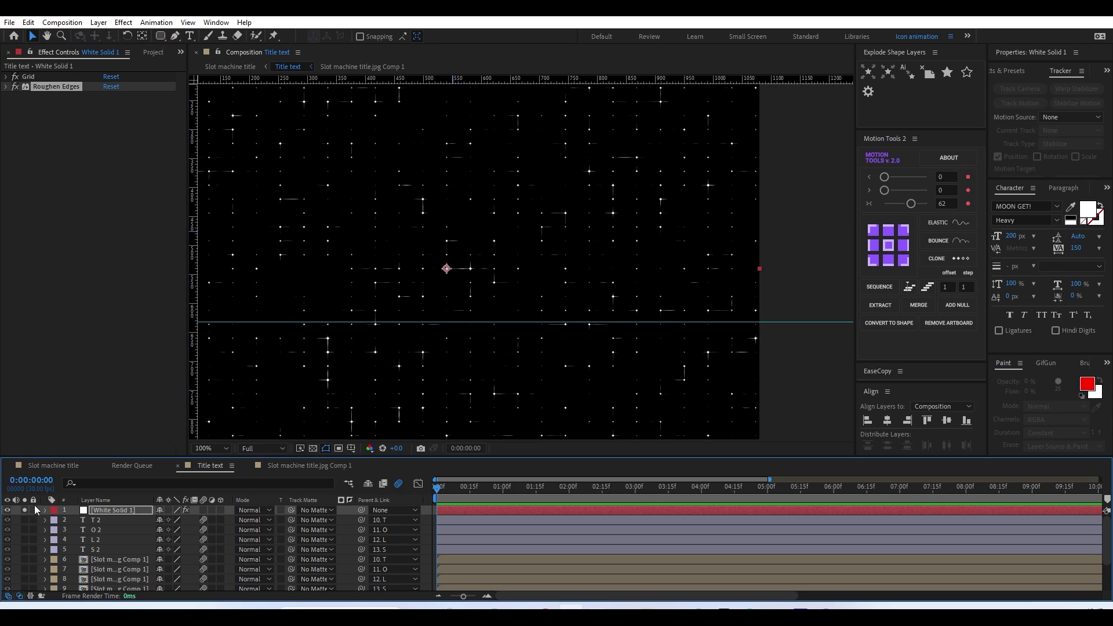
Apply Glow to the star grid with a radius of about 27
key("ctrl+space")
type("glo")
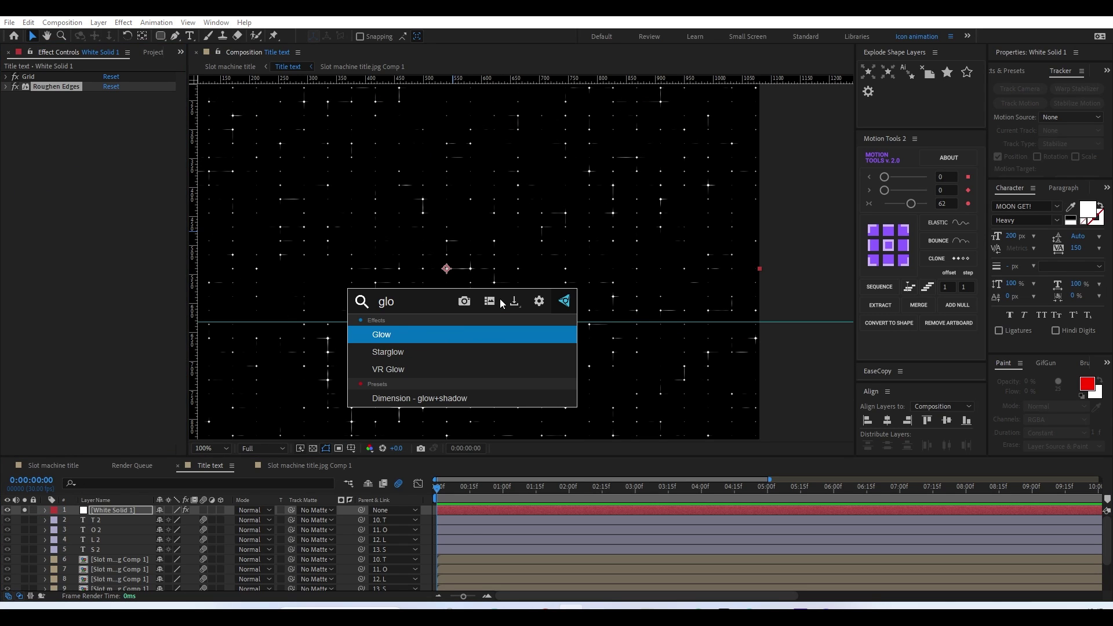
key("Return")
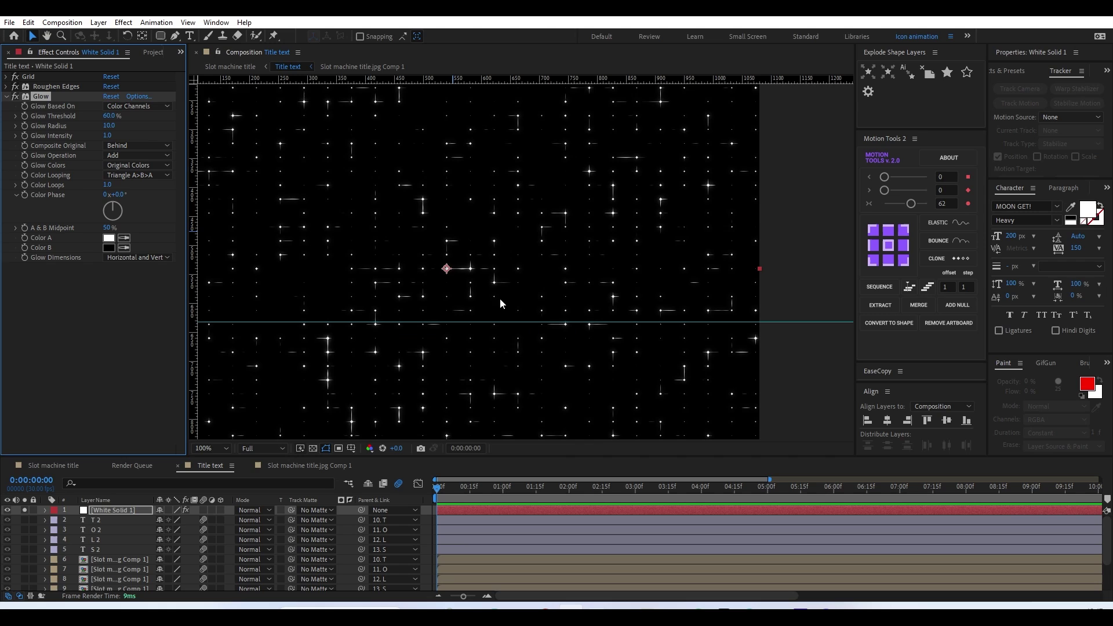
mouse_move(108, 125)
left_mouse_down()
mouse_move(120, 128)
mouse_move(90, 137)
mouse_move(120, 117)
mouse_move(142, 137)
mouse_move(123, 139)
left_mouse_up()
left_click(7, 97)
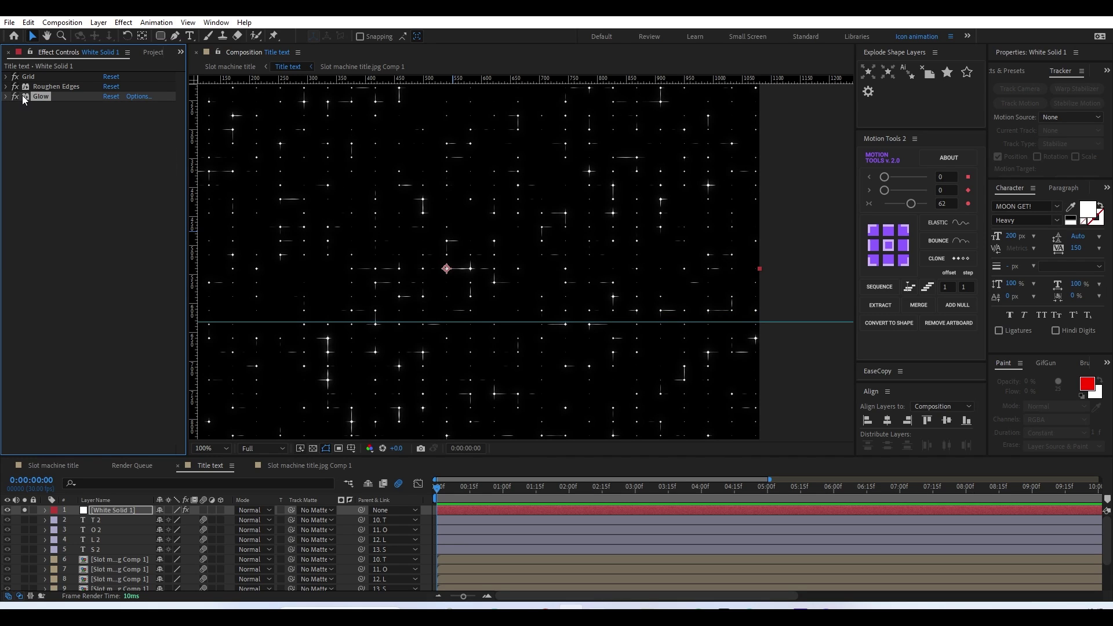
Duplicate the Glow, raise Glow 2's radius to 63.0, and unsolo the layer
key("ctrl+d")
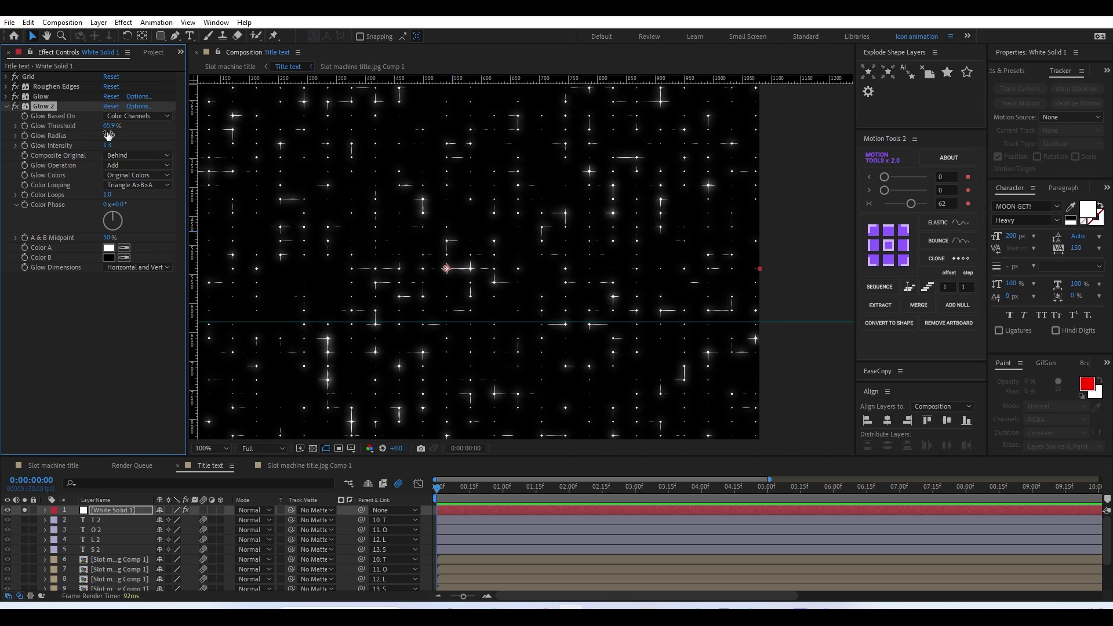
left_click_drag(107, 135, 128, 138)
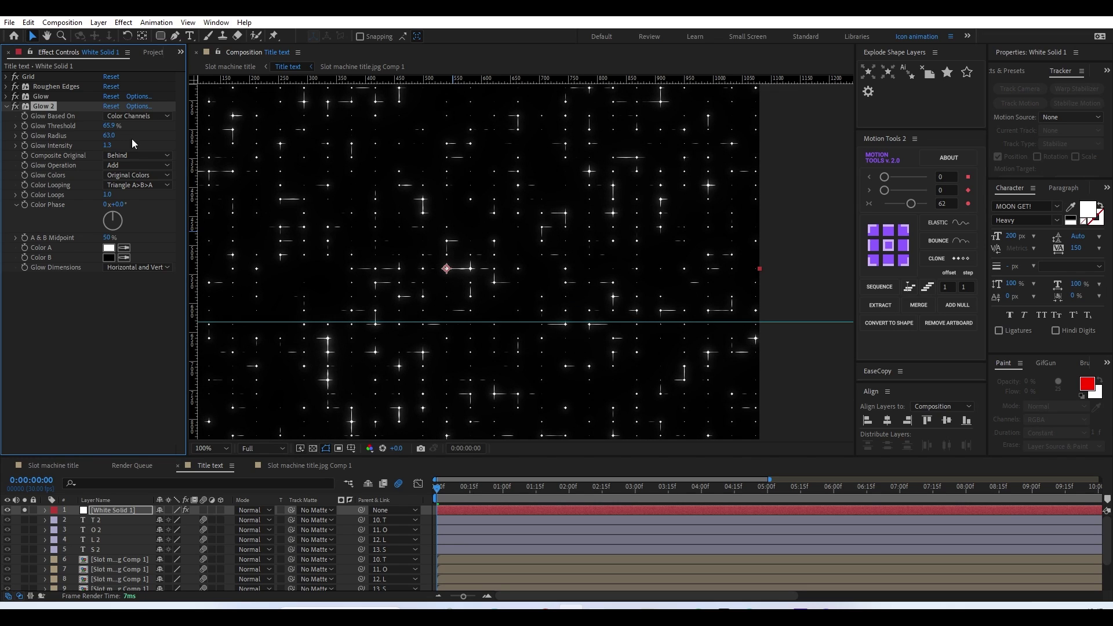
left_click(123, 344)
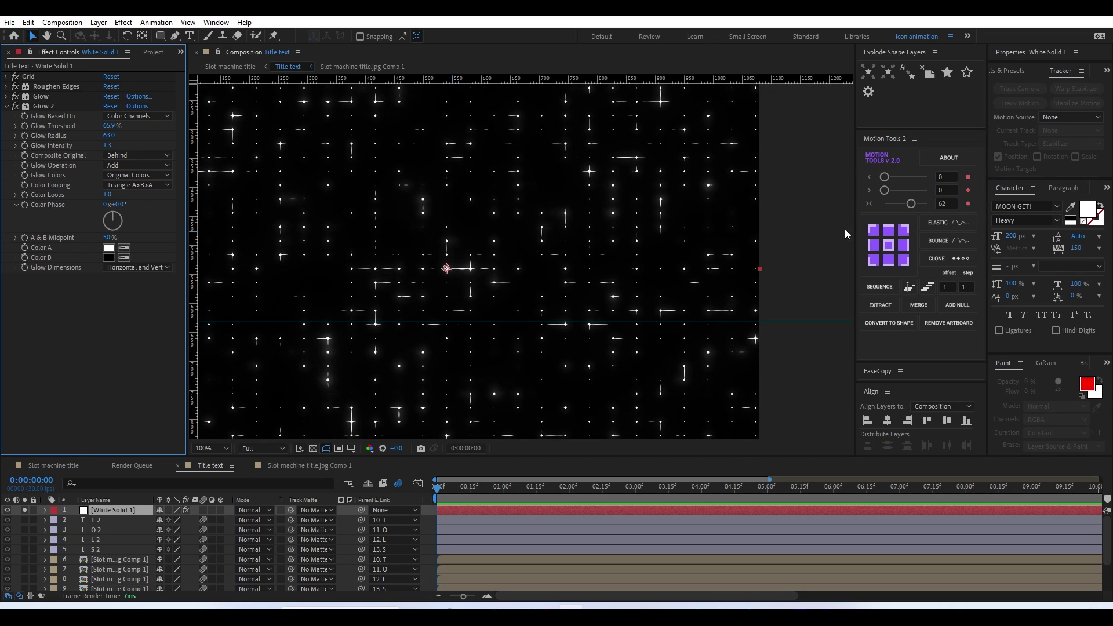
scroll(816, 228, "down", 2)
scroll(816, 229, "up", 1)
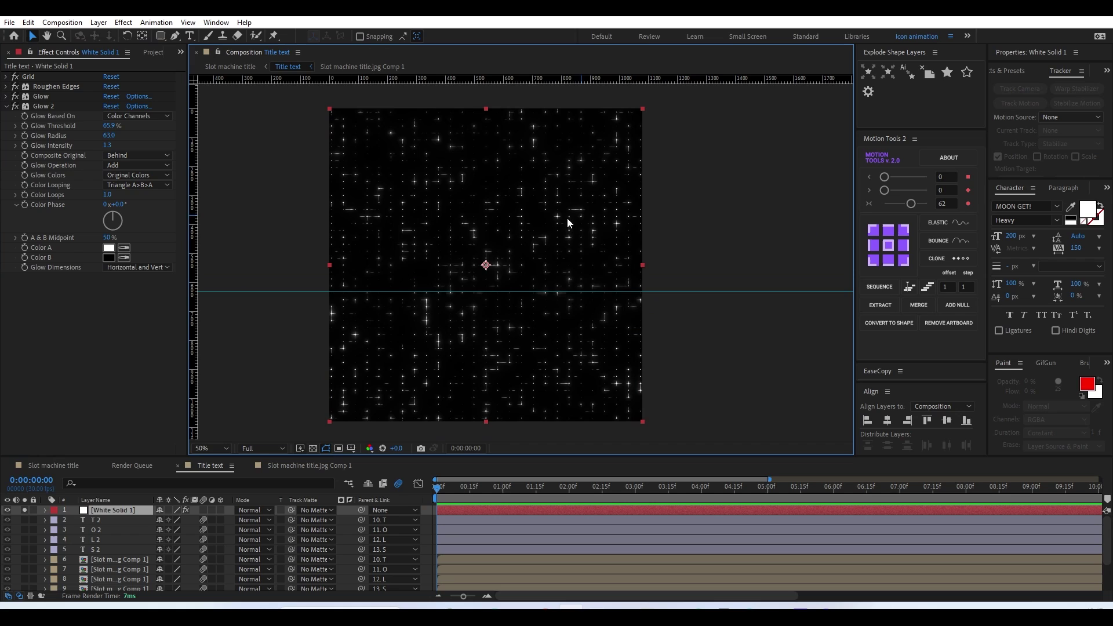
left_click(24, 510)
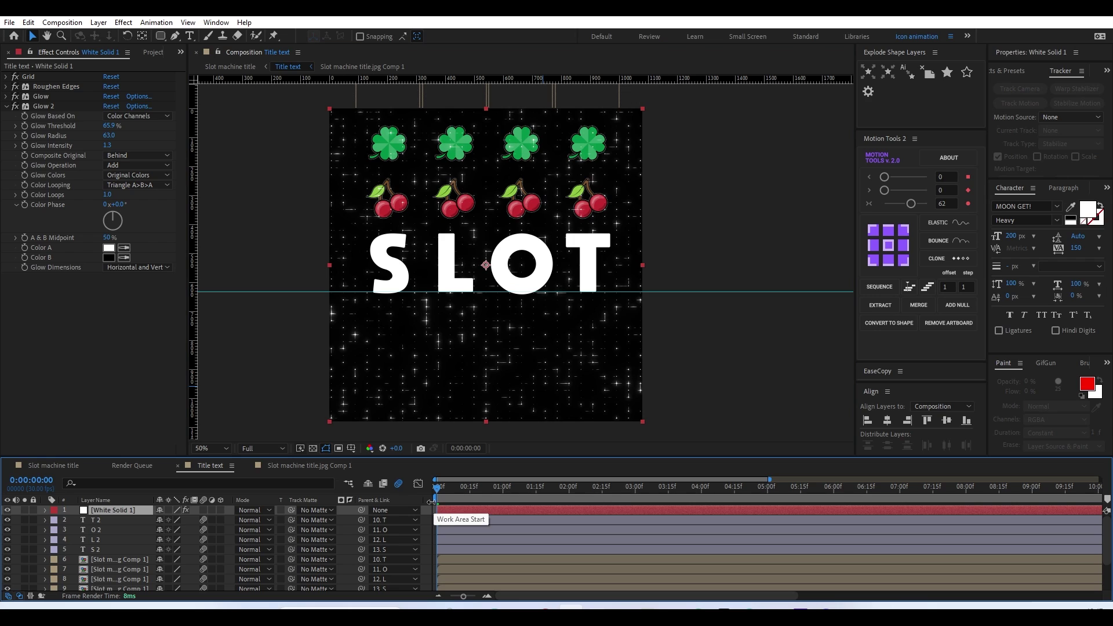
Keyframe White Solid 1's Position: raised at 0:00, pushed down to Y 2182 at 0:00:02:00
key("p")
left_click(74, 520)
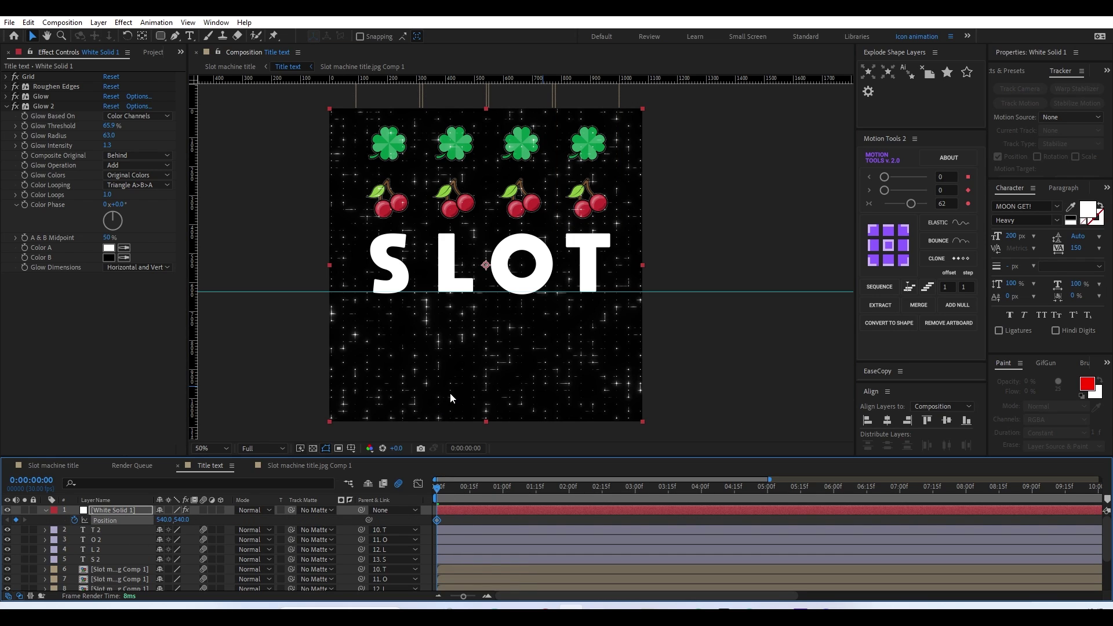
left_click_drag(449, 387, 447, 286)
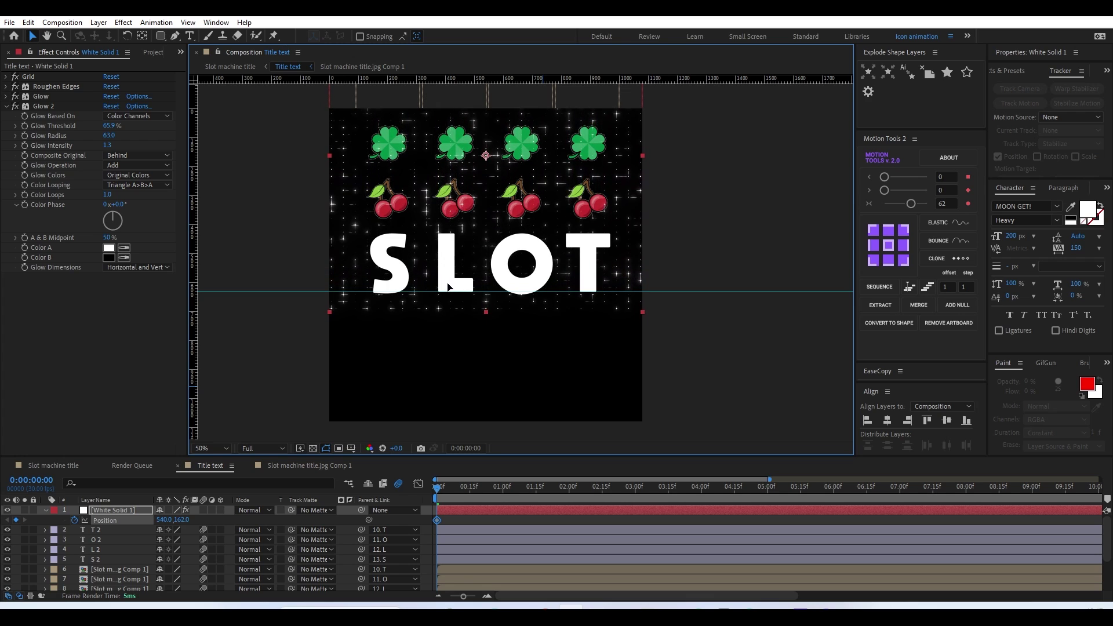
left_click_drag(454, 499, 592, 510)
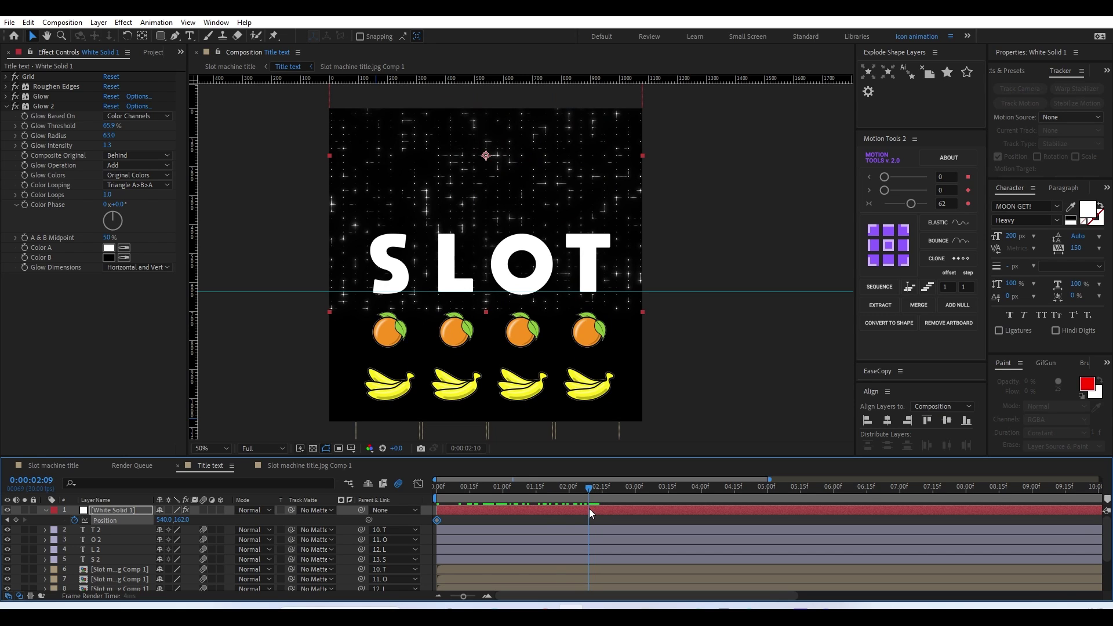
mouse_move(576, 506)
left_mouse_down()
mouse_move(553, 503)
mouse_move(569, 509)
left_mouse_up()
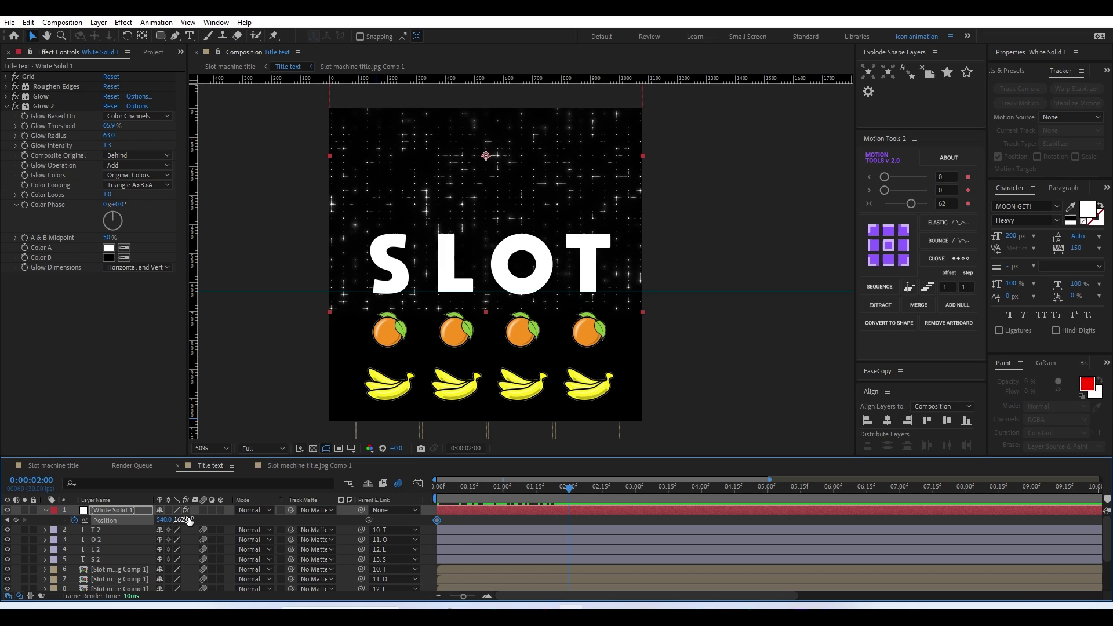
left_click_drag(189, 520, 368, 517)
scroll(556, 321, "down", 4)
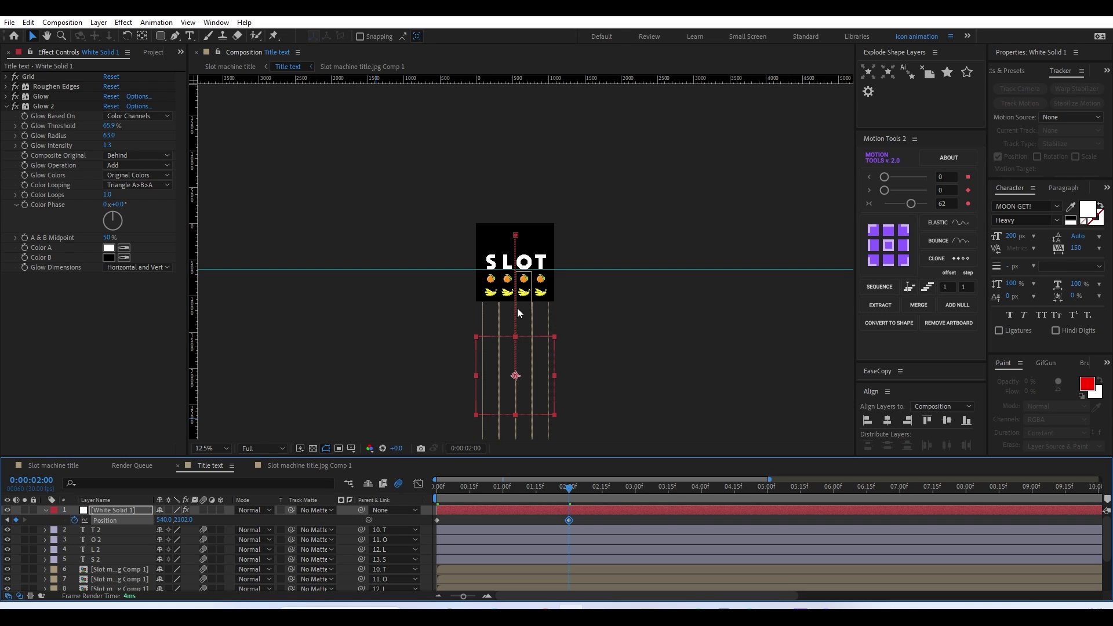
left_click_drag(183, 520, 230, 520)
Apply CC RepeTile to White Solid 1 with Expand Up set to 1228
key("ctrl+space")
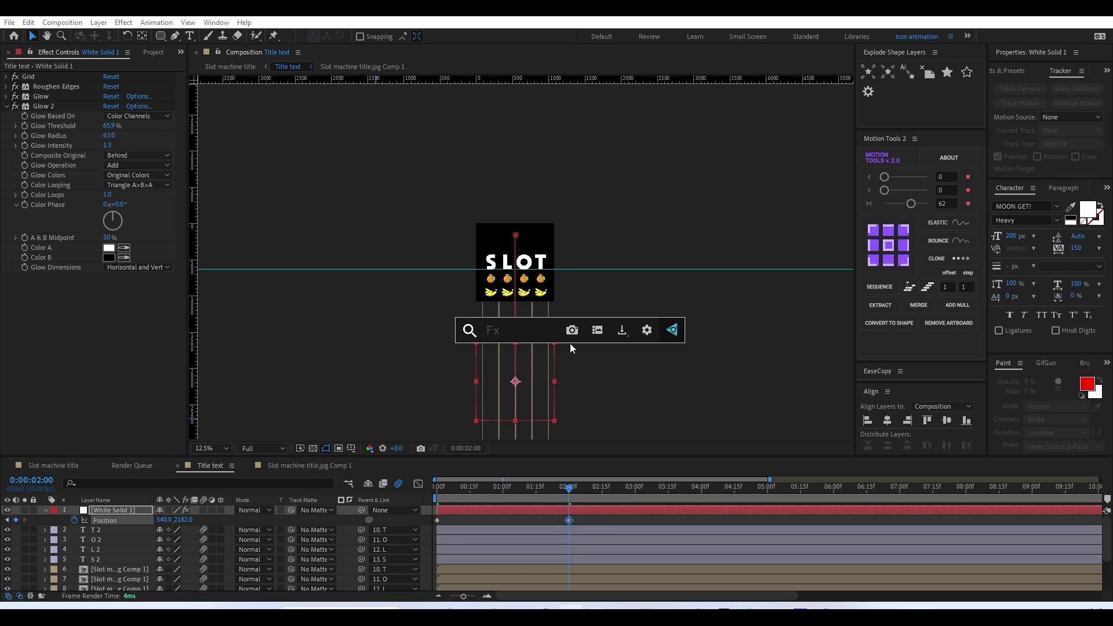
type("rep")
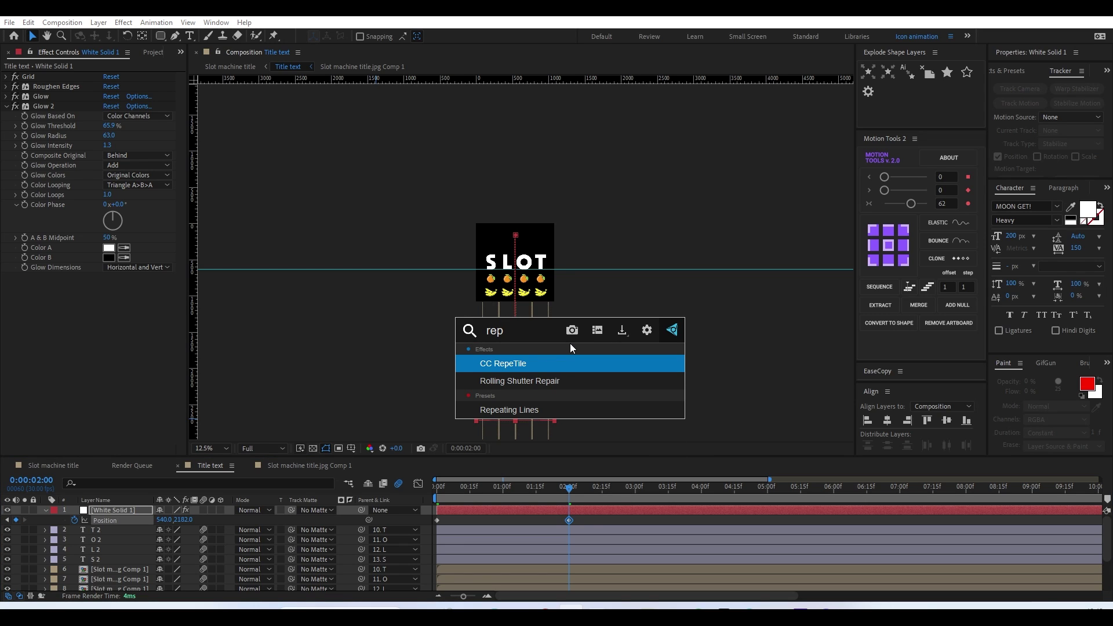
left_click(502, 364)
scroll(529, 292, "up", 1)
scroll(529, 296, "up", 1)
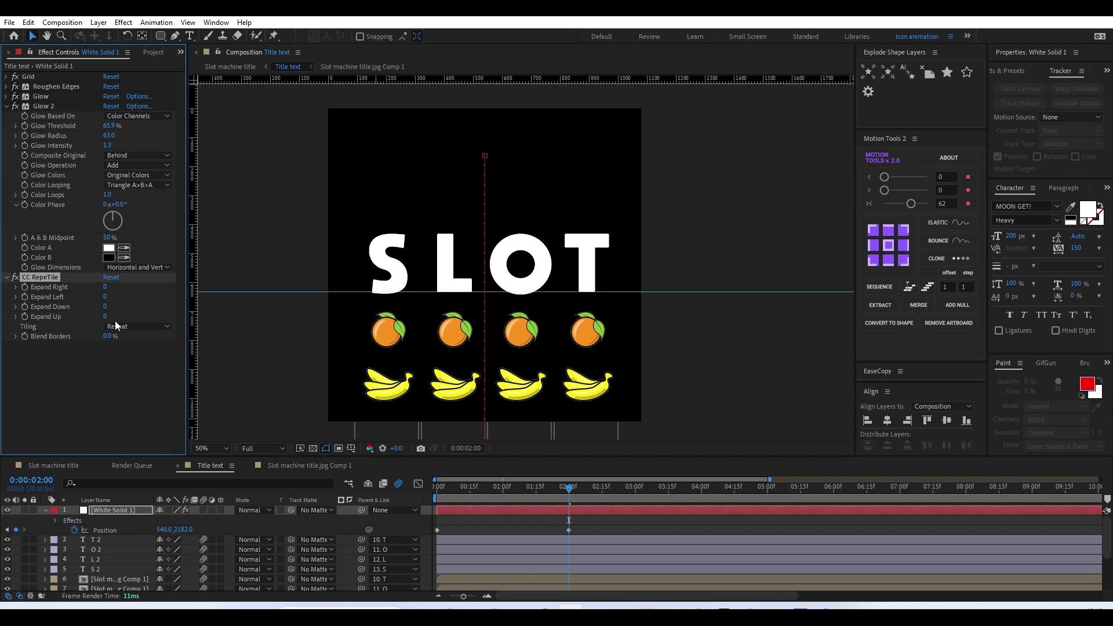
left_click_drag(109, 315, 706, 284)
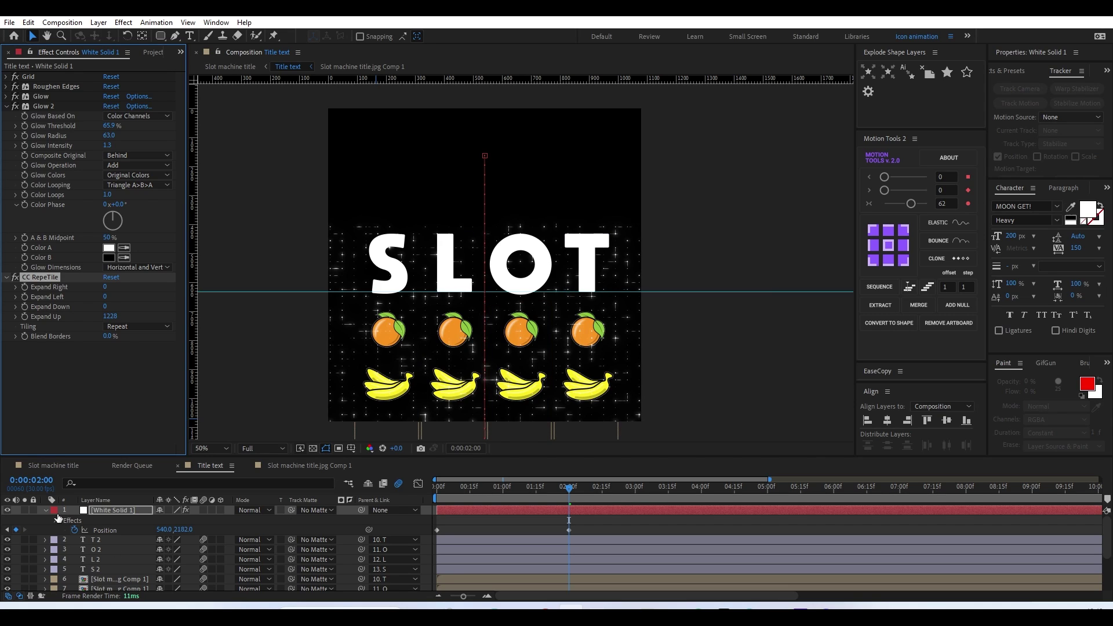
left_click(270, 519)
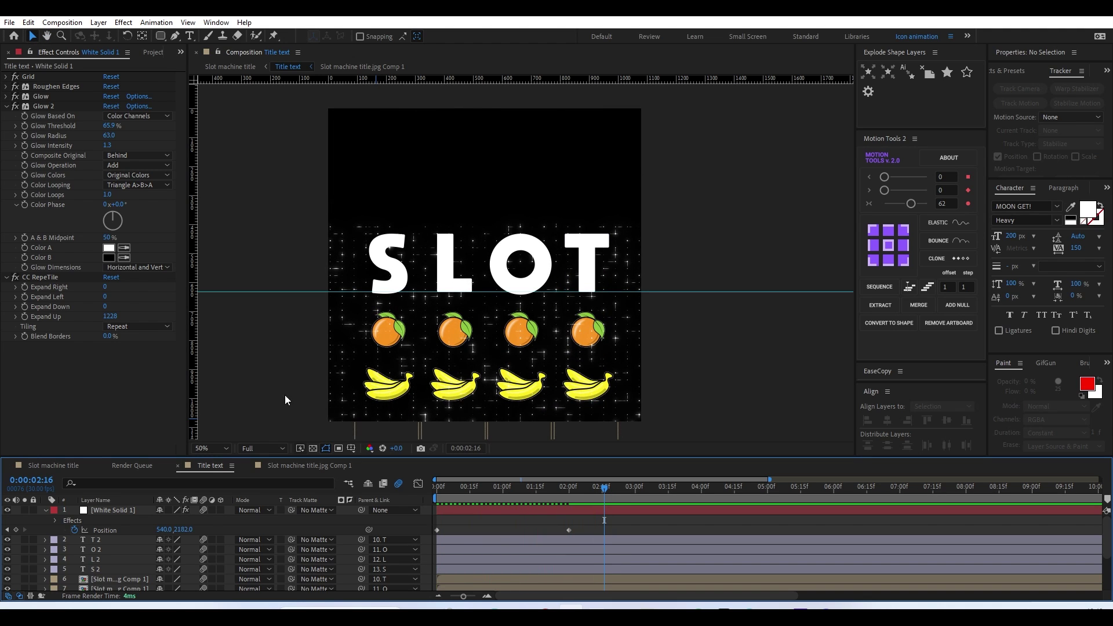
Preview the animation in the Slot machine title composition
left_click(245, 67)
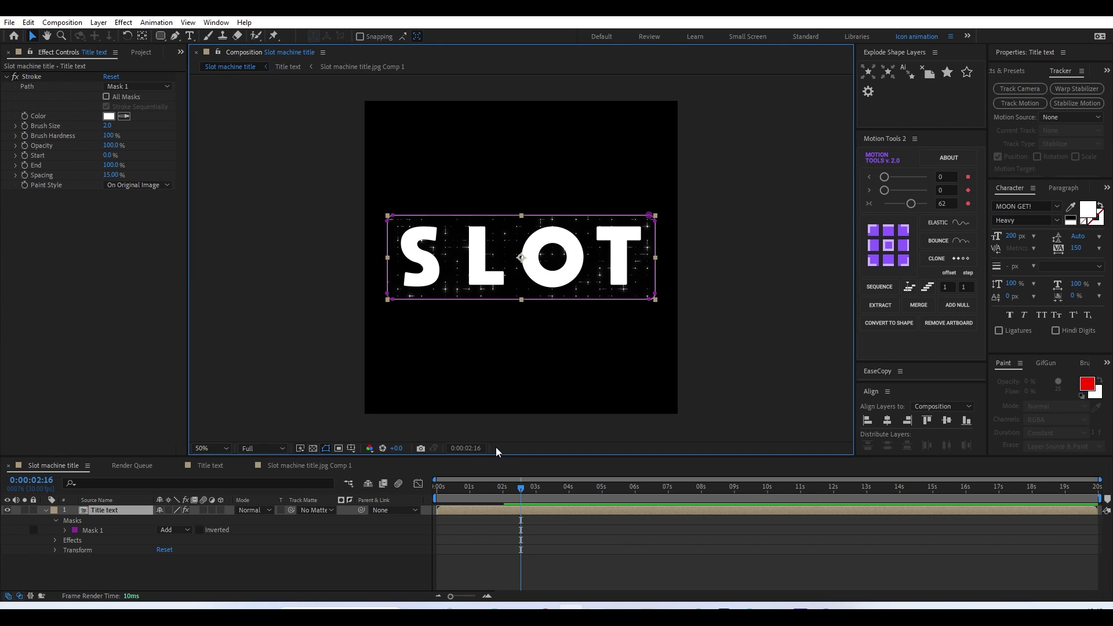
left_click(504, 549)
key("space")
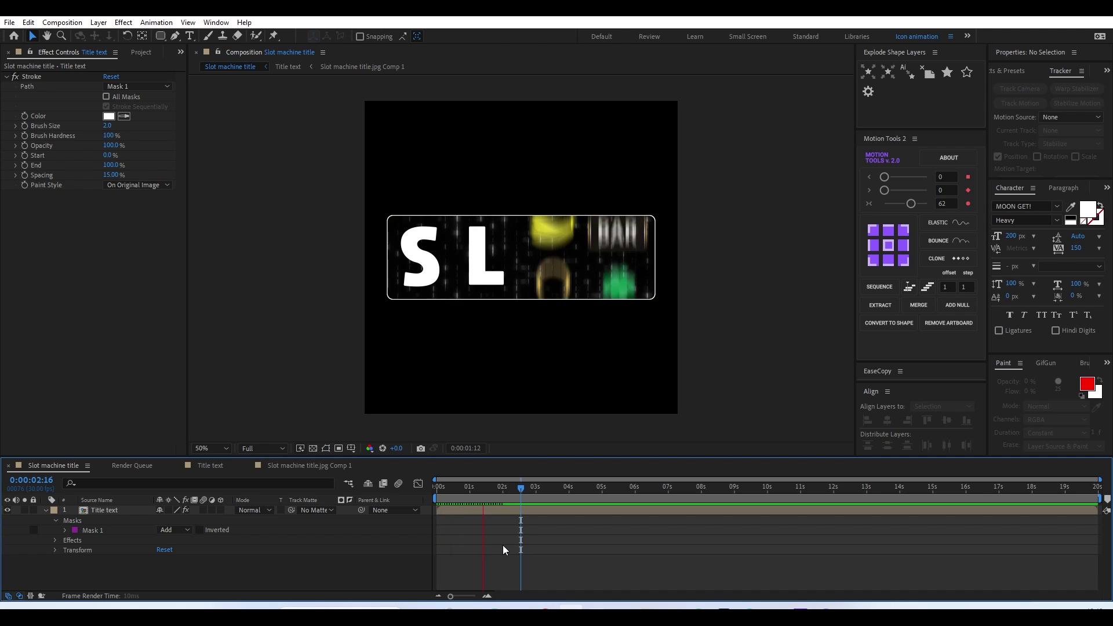
key("space")
key("space")
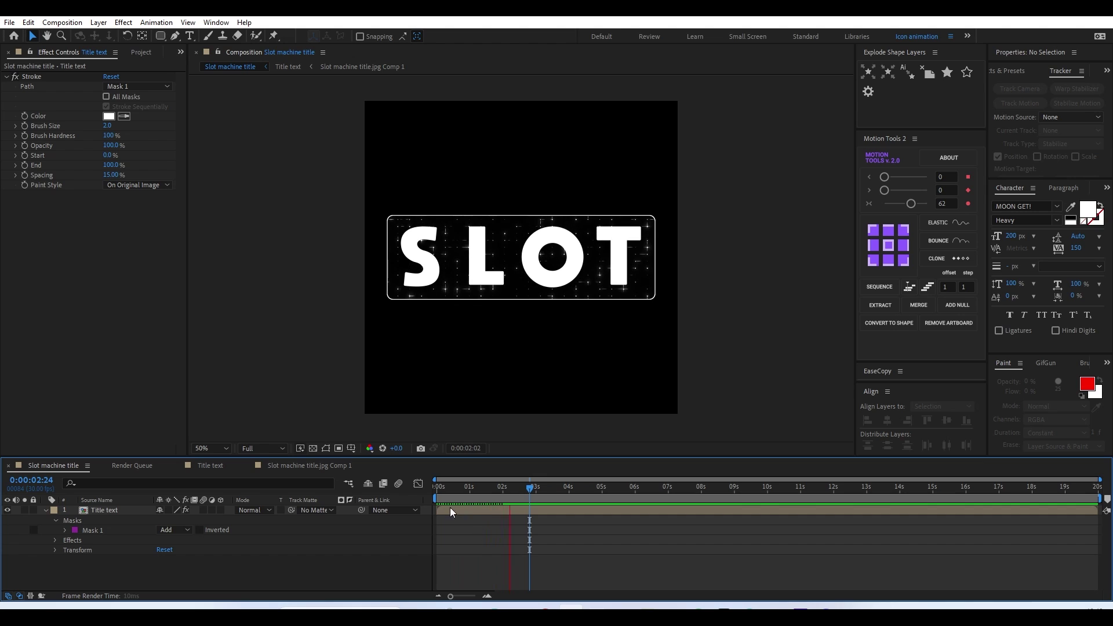
key("space")
Check the grid's Position keyframes, replay the main comp, stop at 0:00:02:14, and select Title text
left_click(345, 67)
left_click(289, 68)
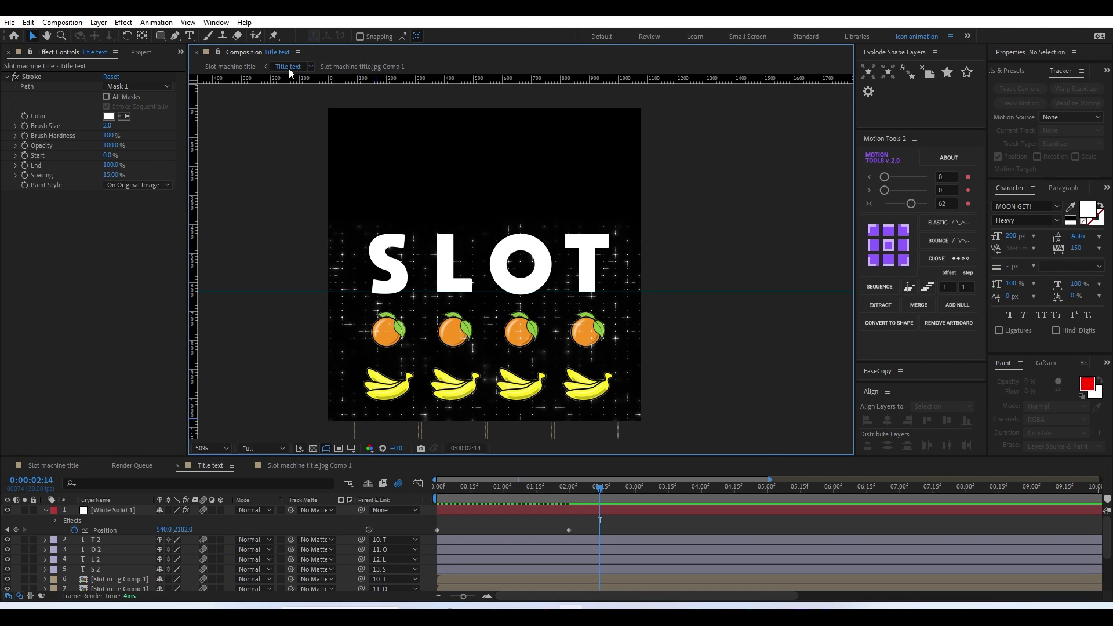
left_click(107, 530)
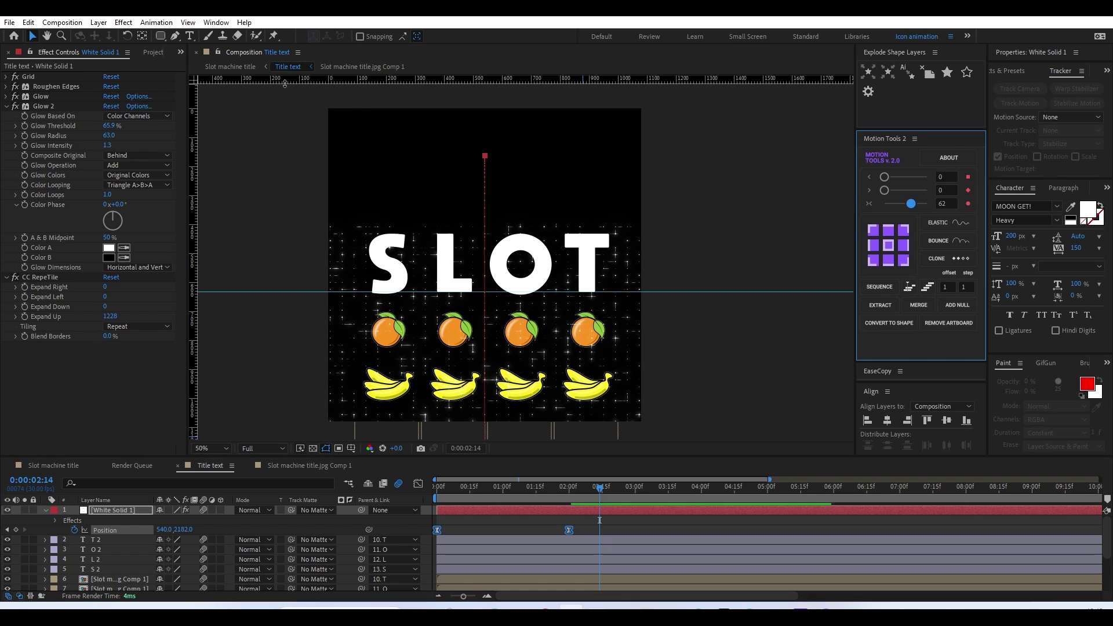
left_click(231, 67)
left_click(600, 559)
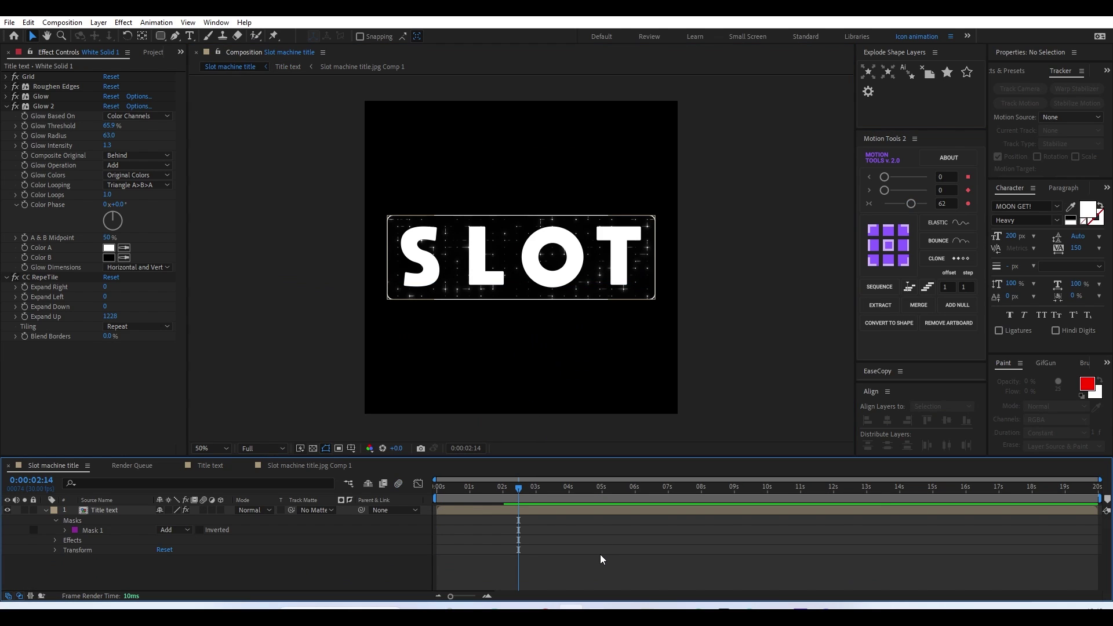
key("space")
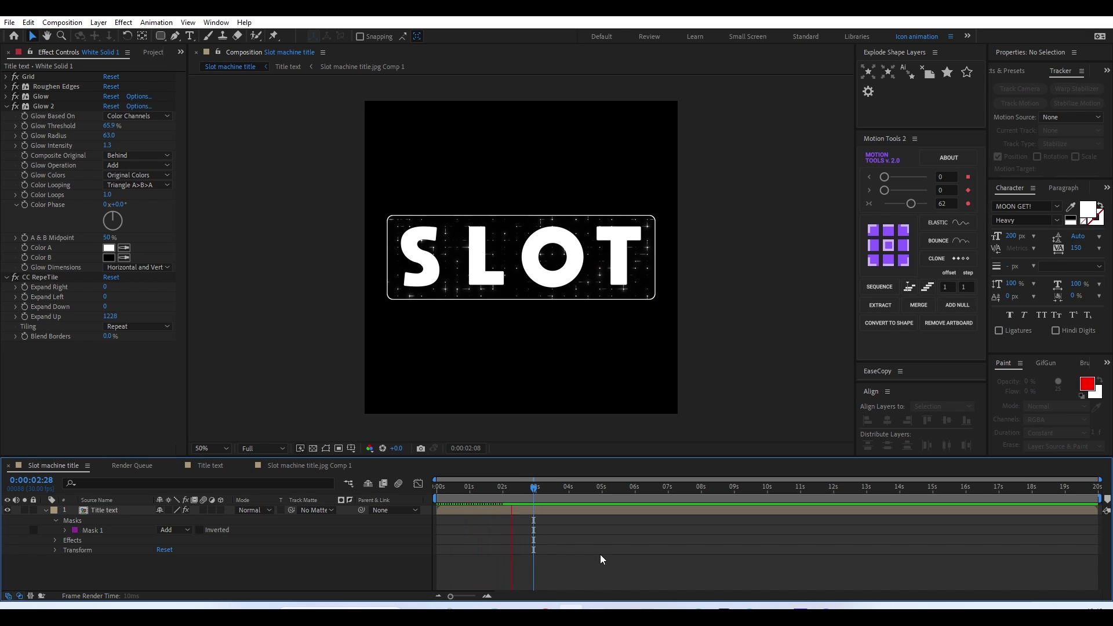
key("space")
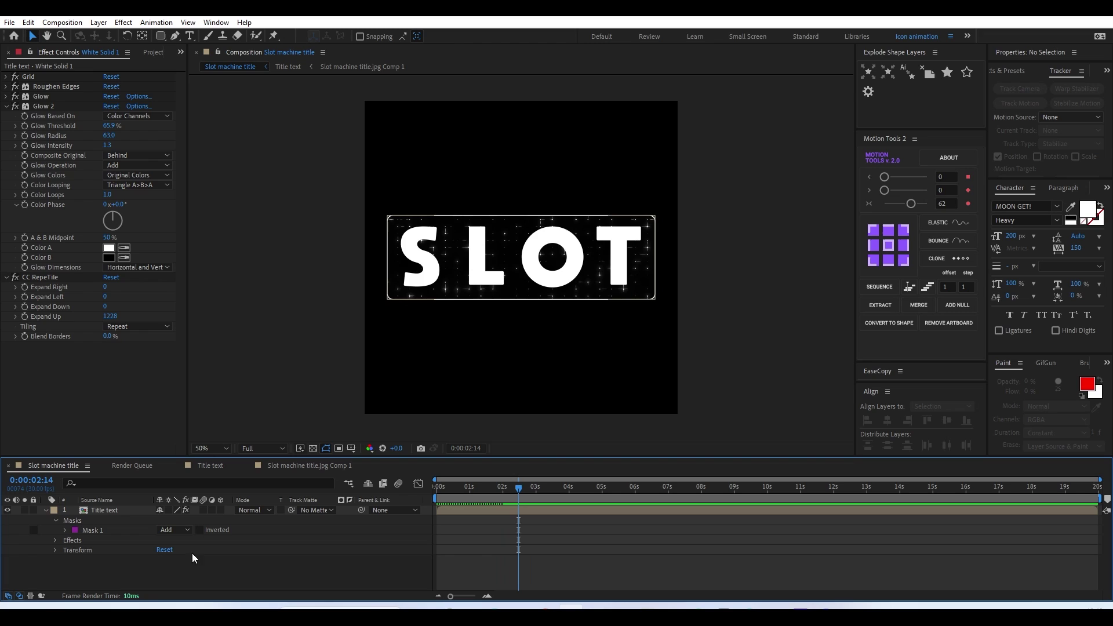
left_click(93, 550)
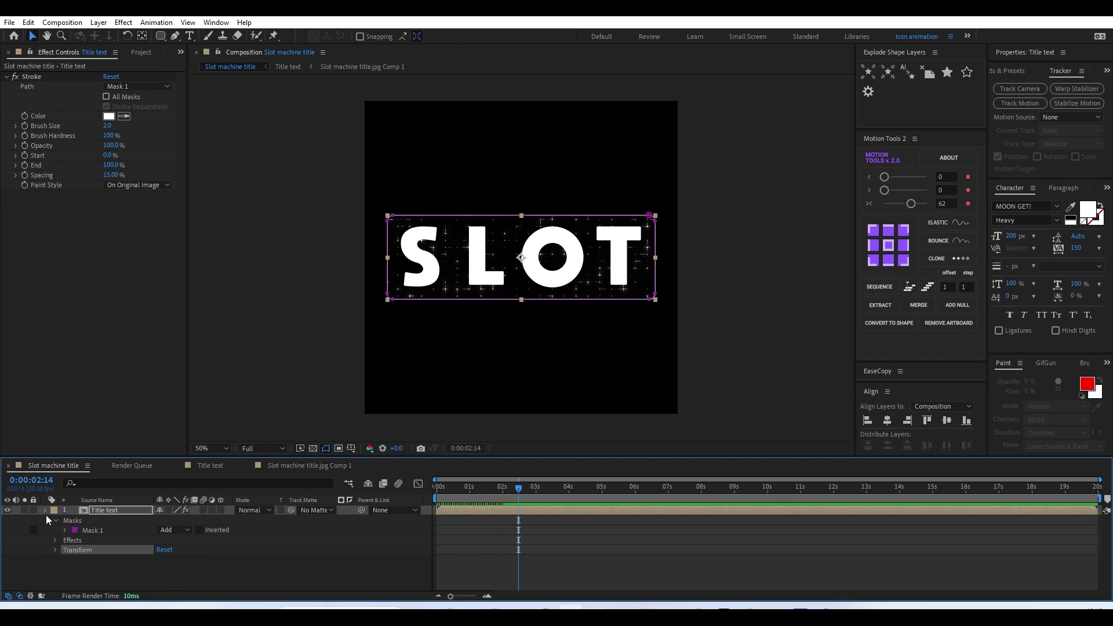
Create an EA0058 magenta solid named BG and place it below Title text
left_click(46, 511)
right_click(126, 534)
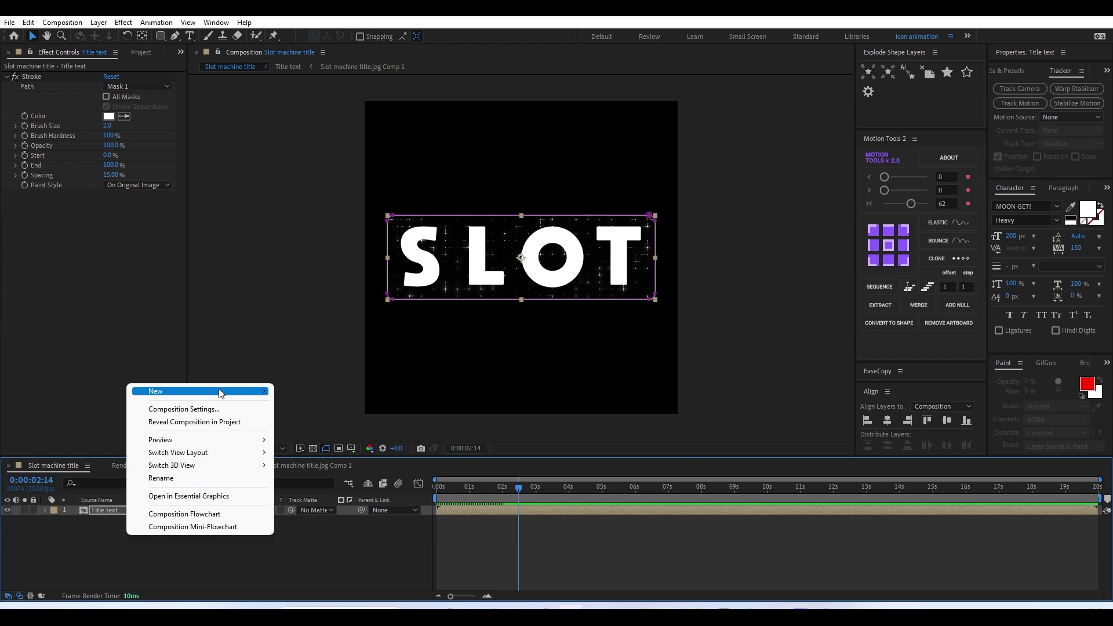
mouse_move(219, 391)
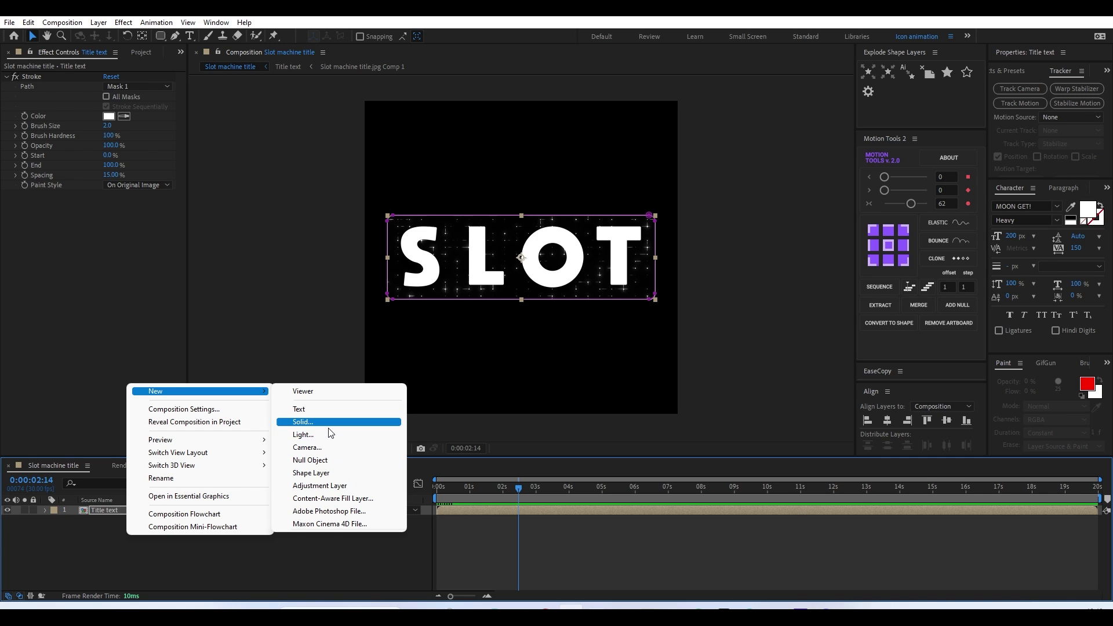
left_click(333, 424)
left_click(548, 376)
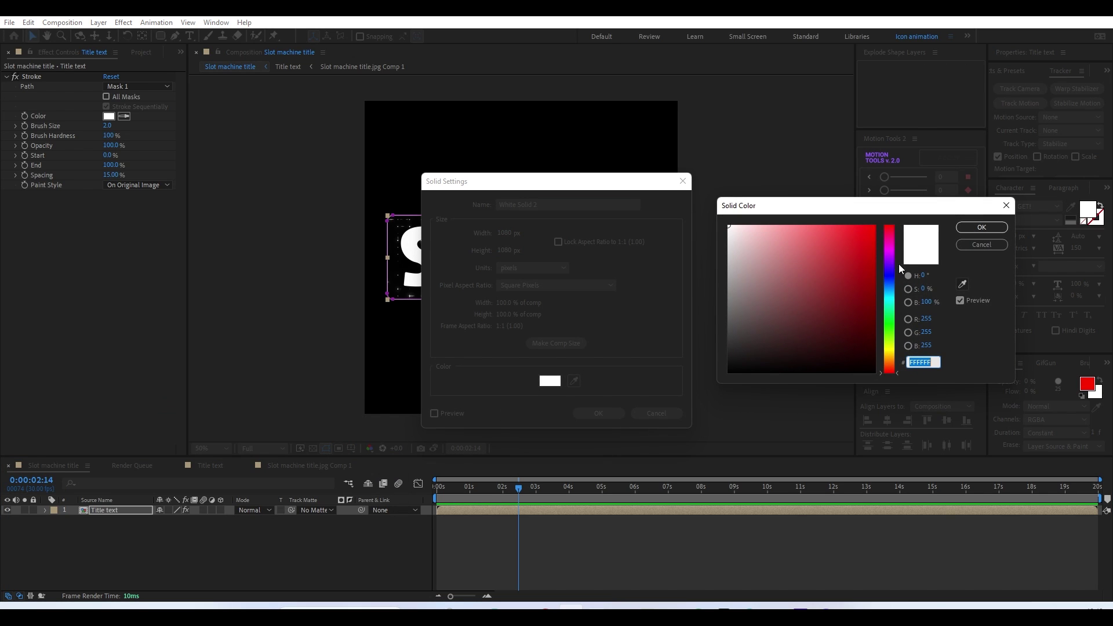
left_click_drag(882, 249, 893, 237)
left_click(981, 226)
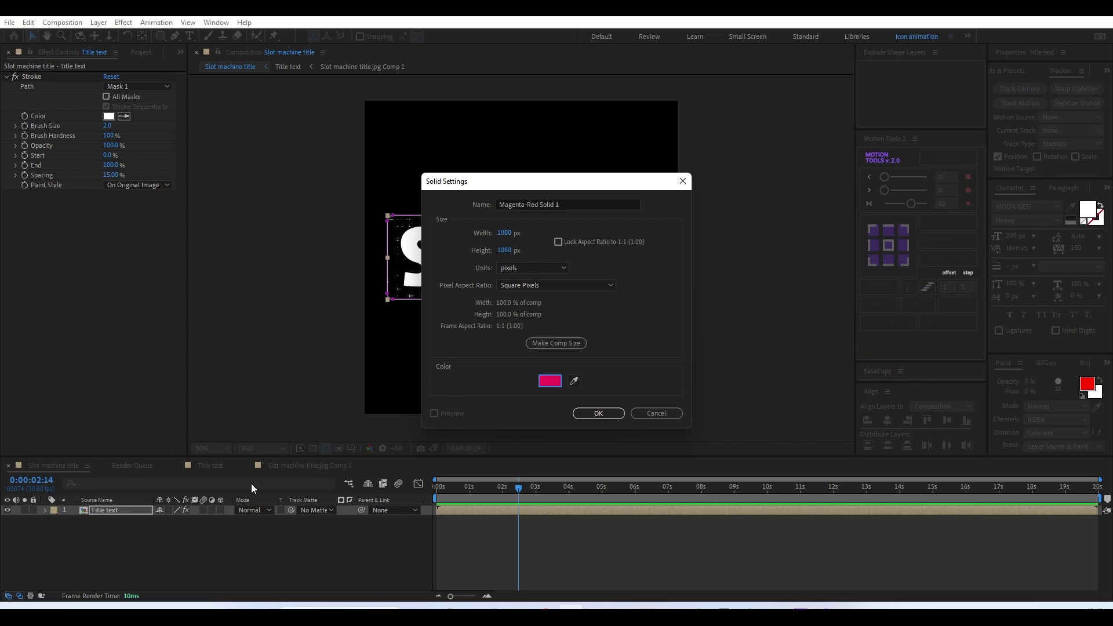
left_click(597, 204)
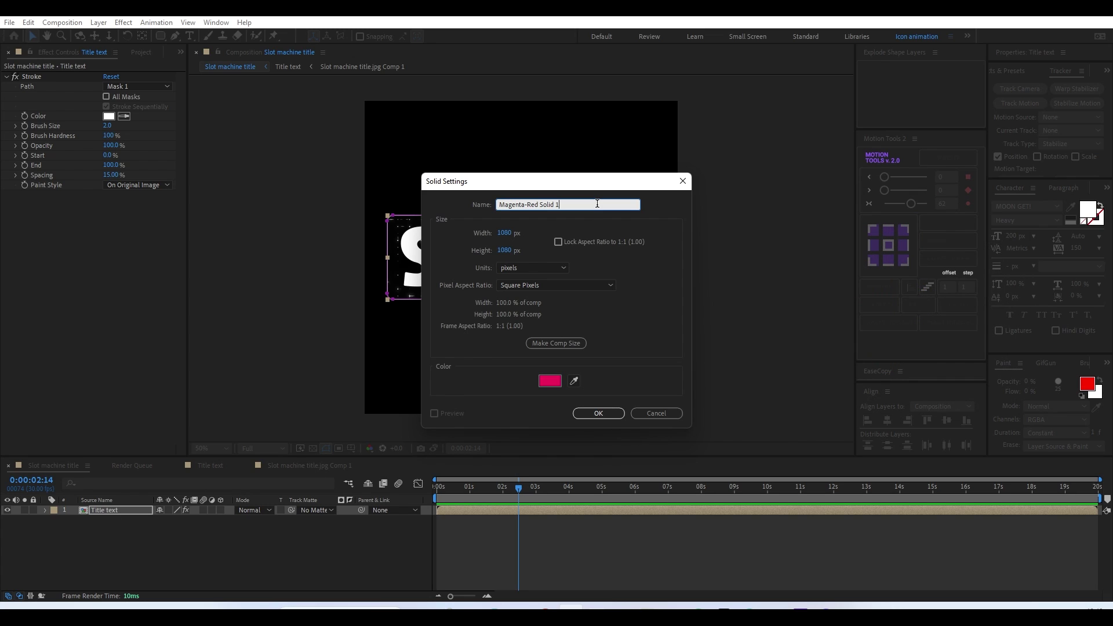
key("ctrl+a")
type("BG")
key("Return")
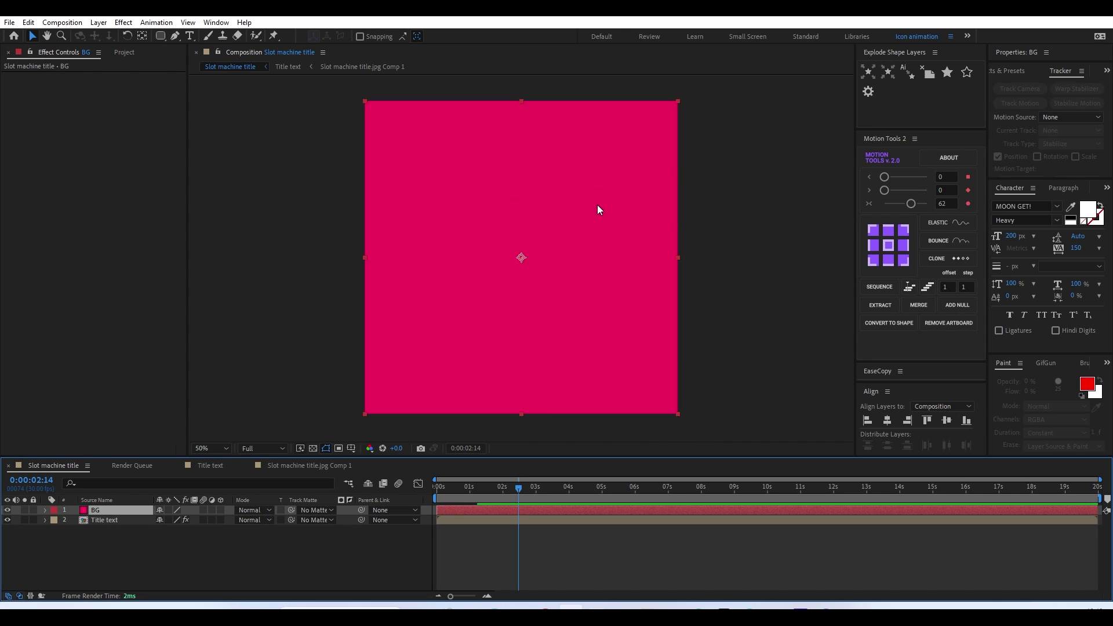
left_click_drag(87, 510, 106, 525)
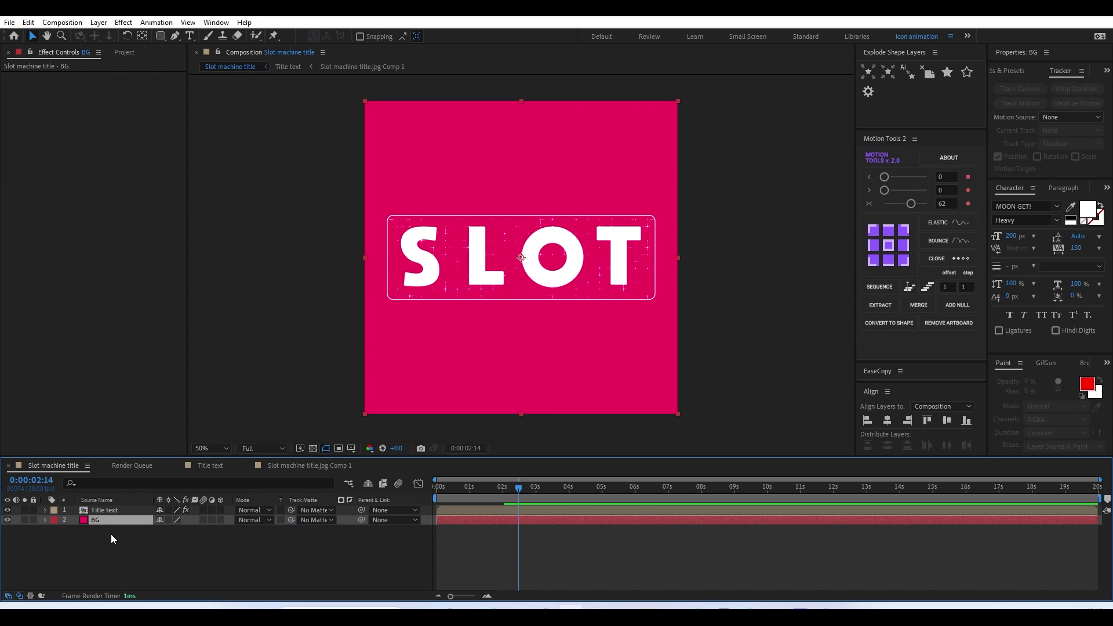
Apply Glow to Title text, move it above Stroke, and set its radius to about 211
left_click(127, 510)
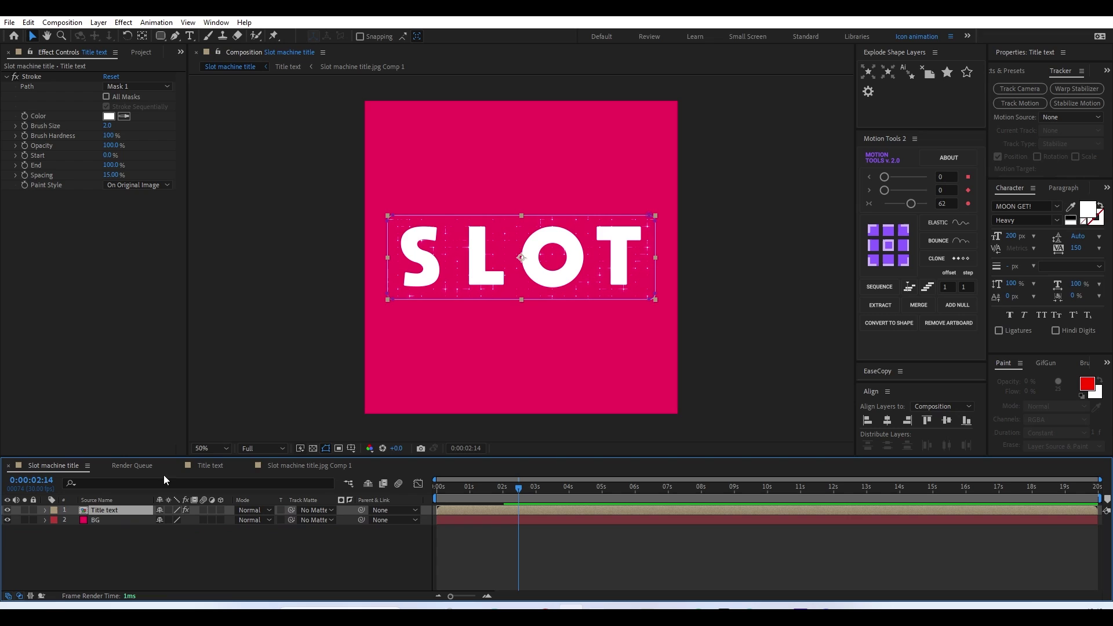
key("ctrl+space")
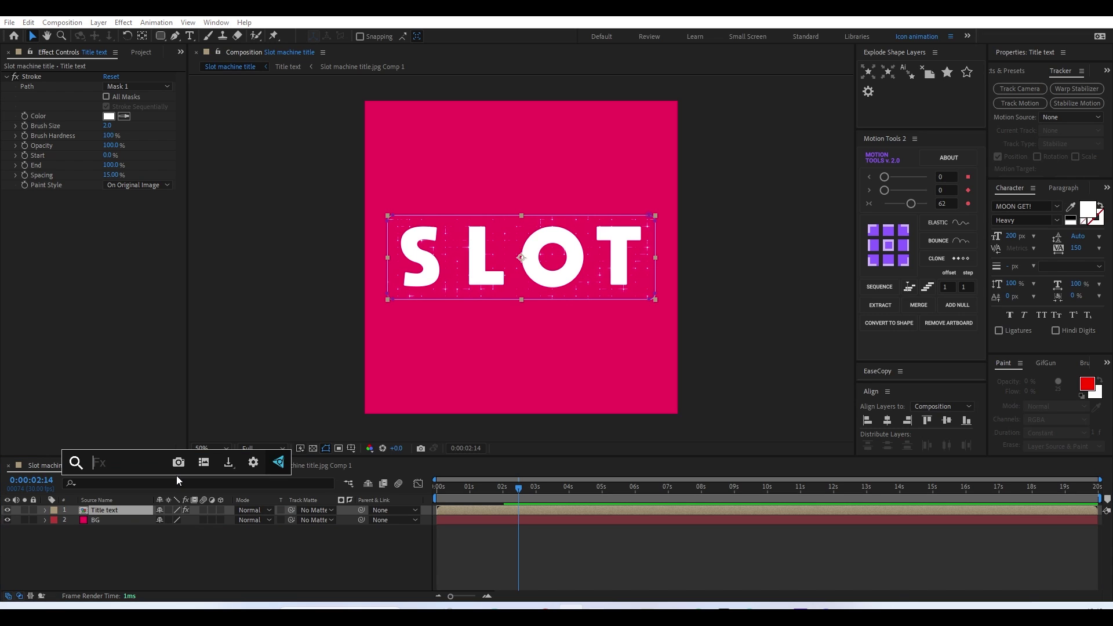
type("glo")
key("Return")
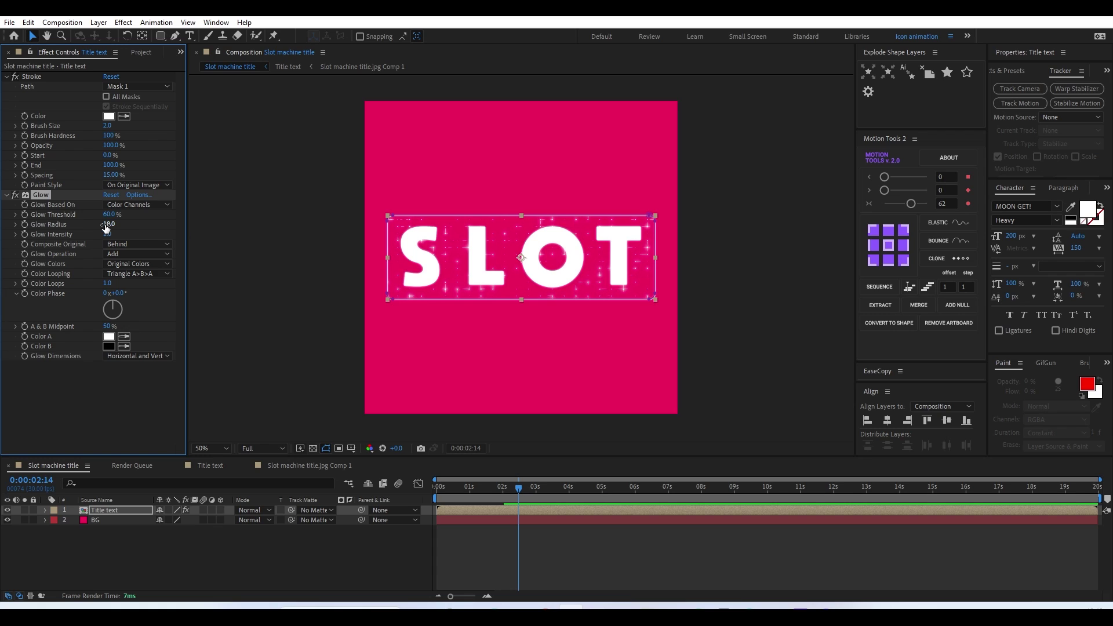
left_click_drag(110, 224, 179, 223)
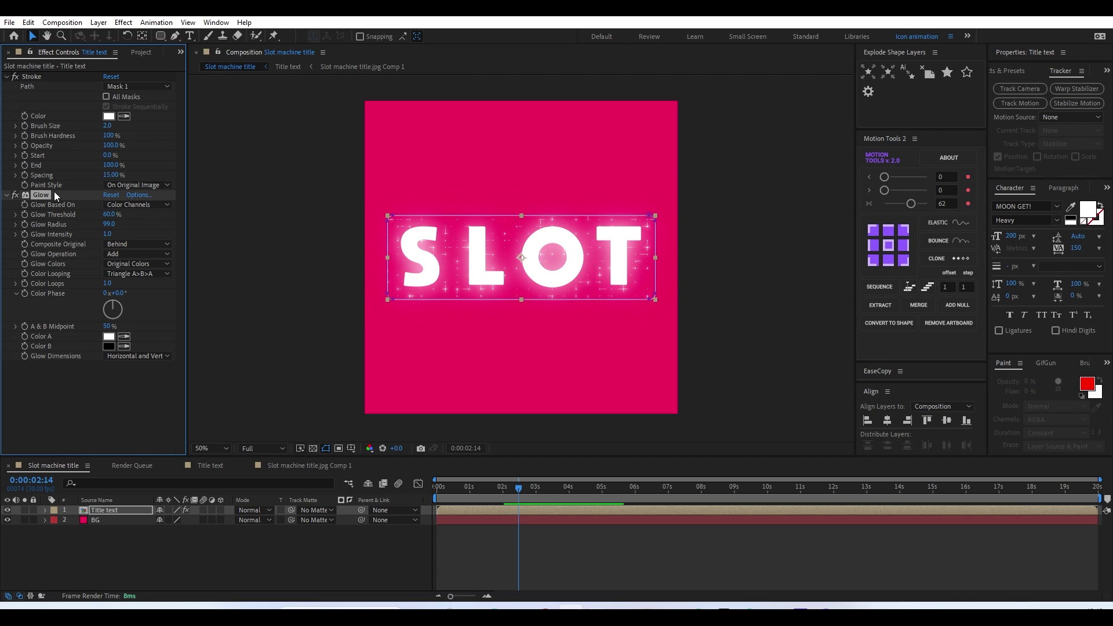
mouse_move(39, 194)
left_mouse_down()
mouse_move(60, 116)
mouse_move(59, 74)
mouse_move(48, 78)
left_mouse_up()
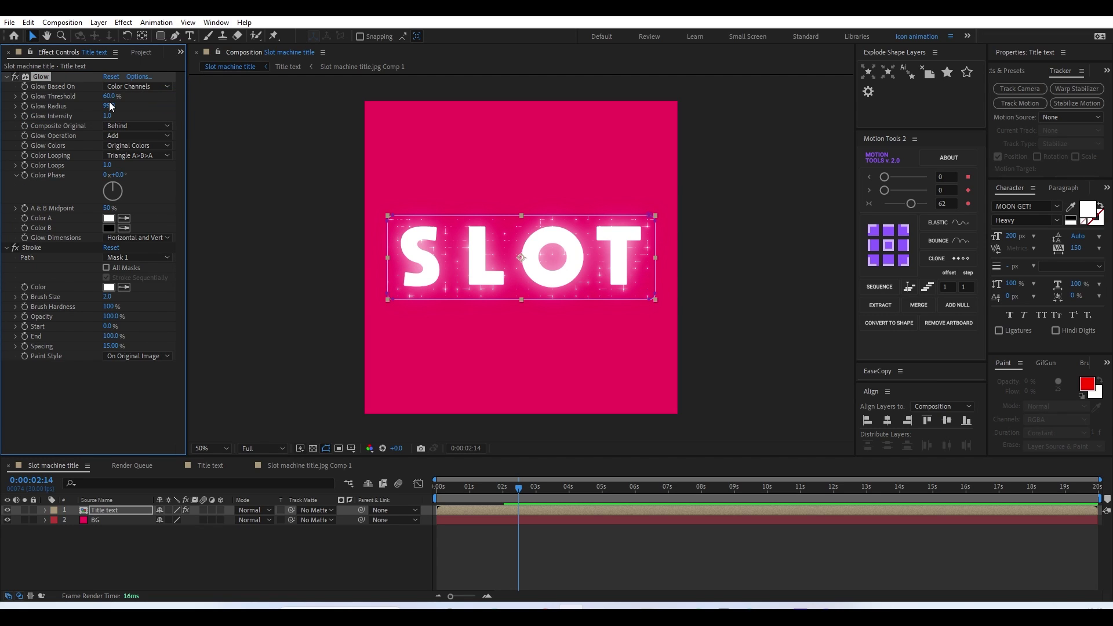
left_click_drag(111, 105, 166, 105)
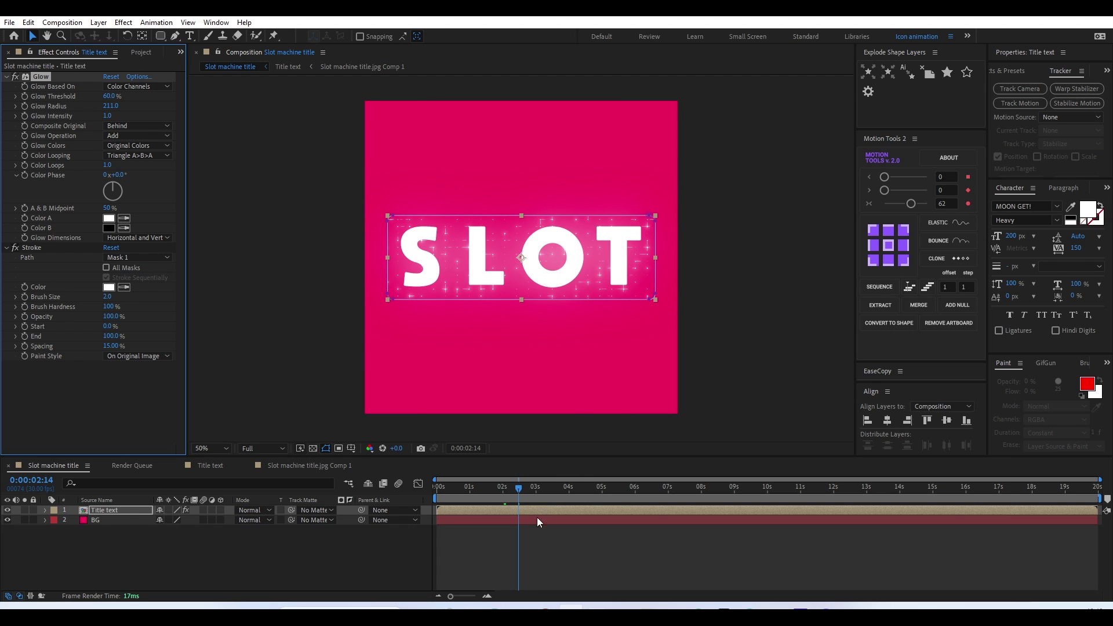
Preview the animation and end the work area at 0:00:02:12
left_click(524, 546)
key("space")
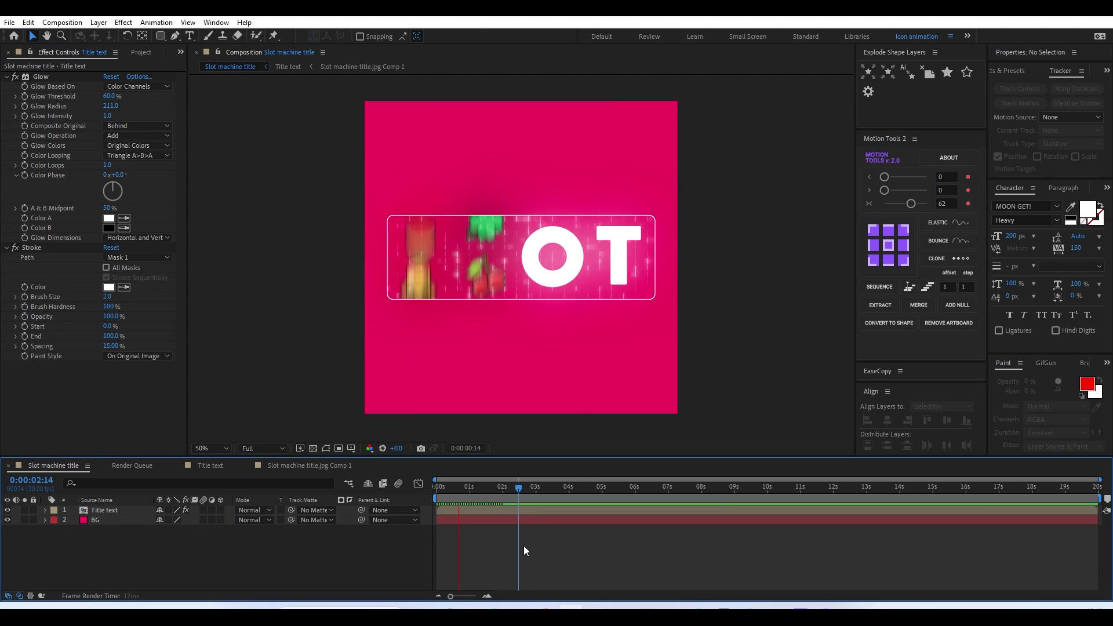
key("space")
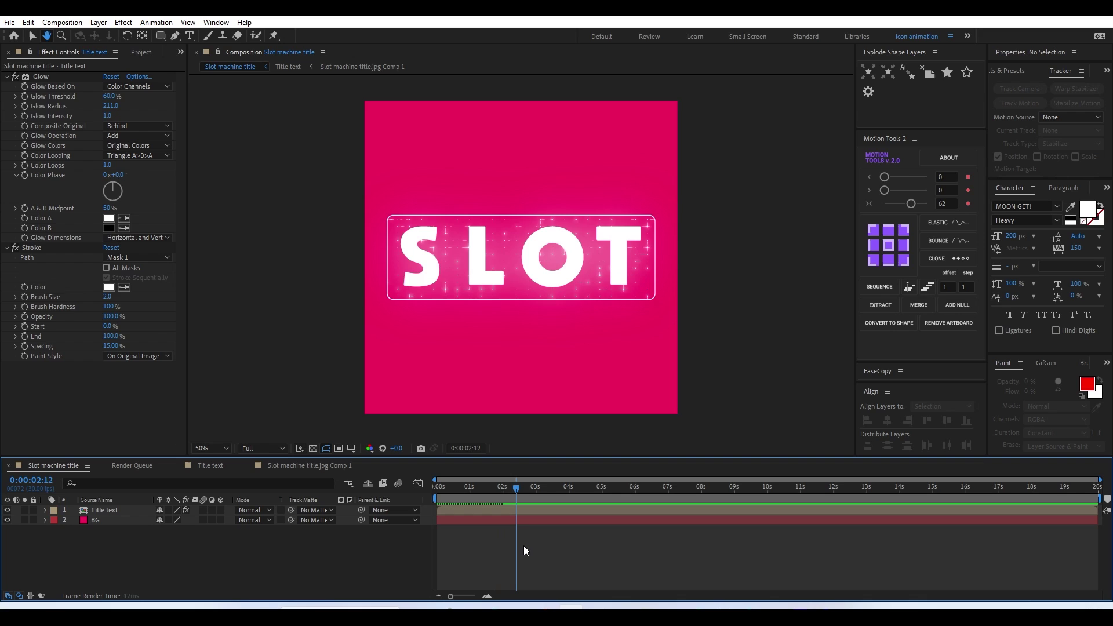
key("space")
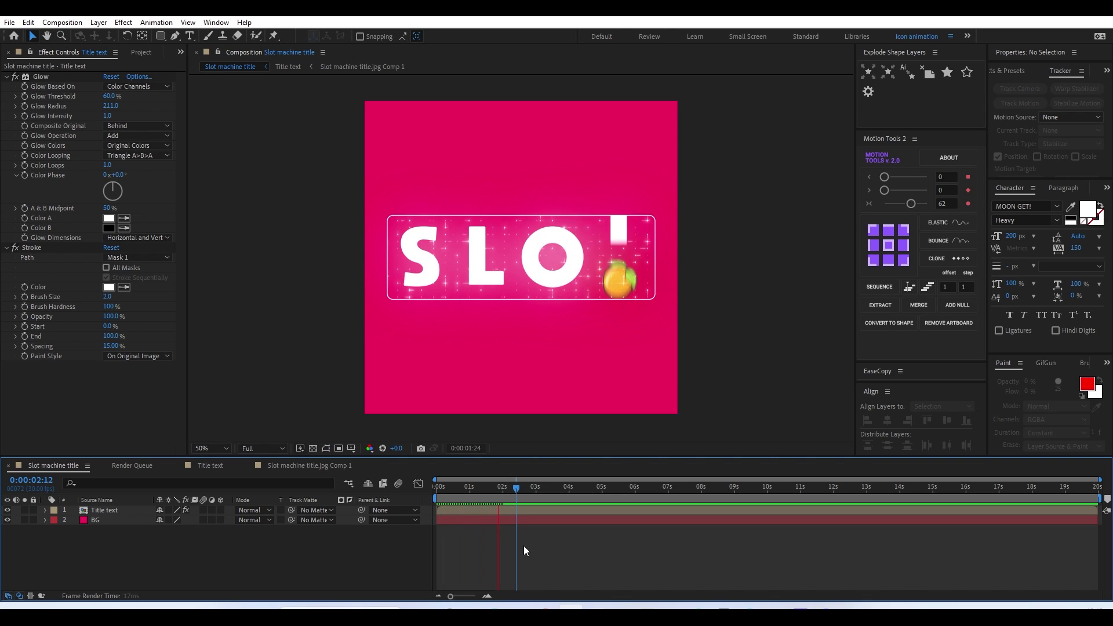
mouse_move(510, 493)
left_mouse_down()
mouse_move(526, 500)
mouse_move(492, 499)
mouse_move(515, 509)
left_mouse_up()
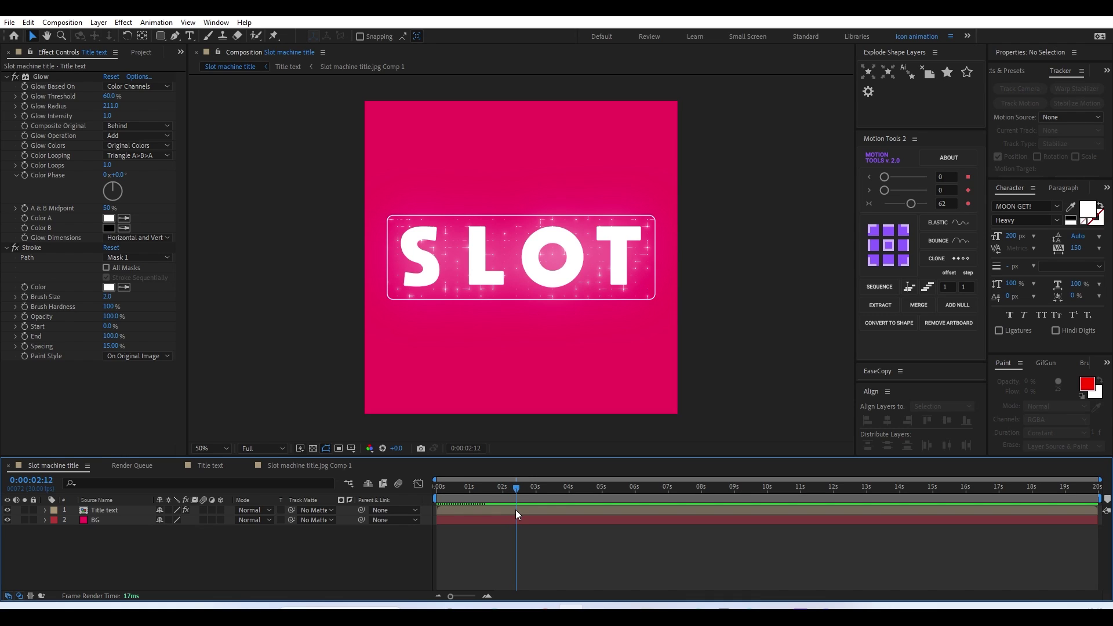
key("n")
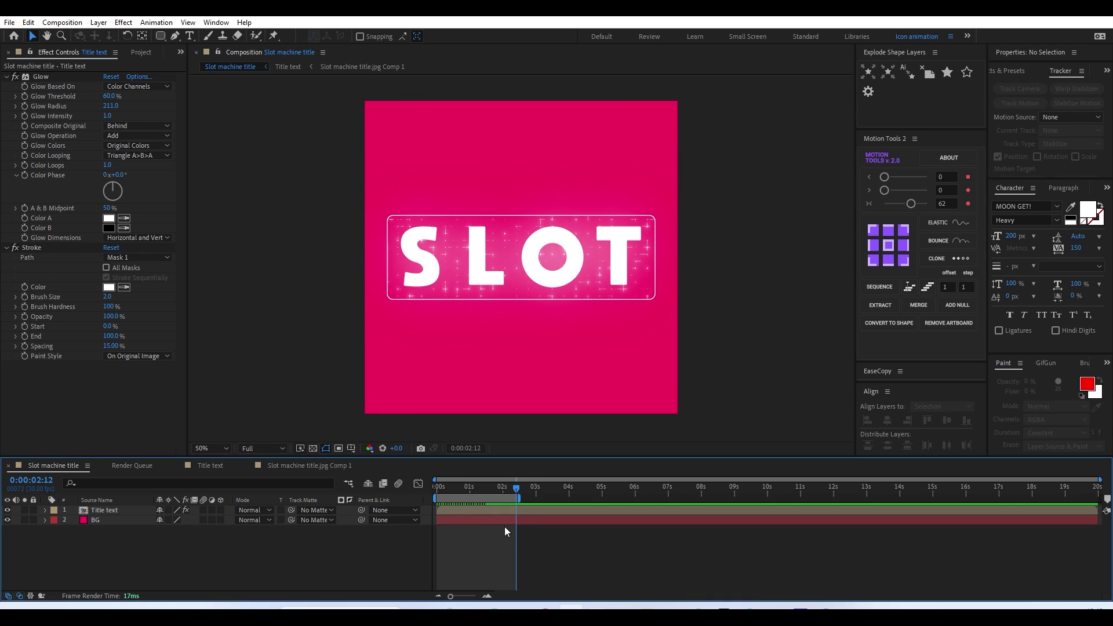
Play the shortened loop in a maximized viewer at 100%, then restore the layout
key("space")
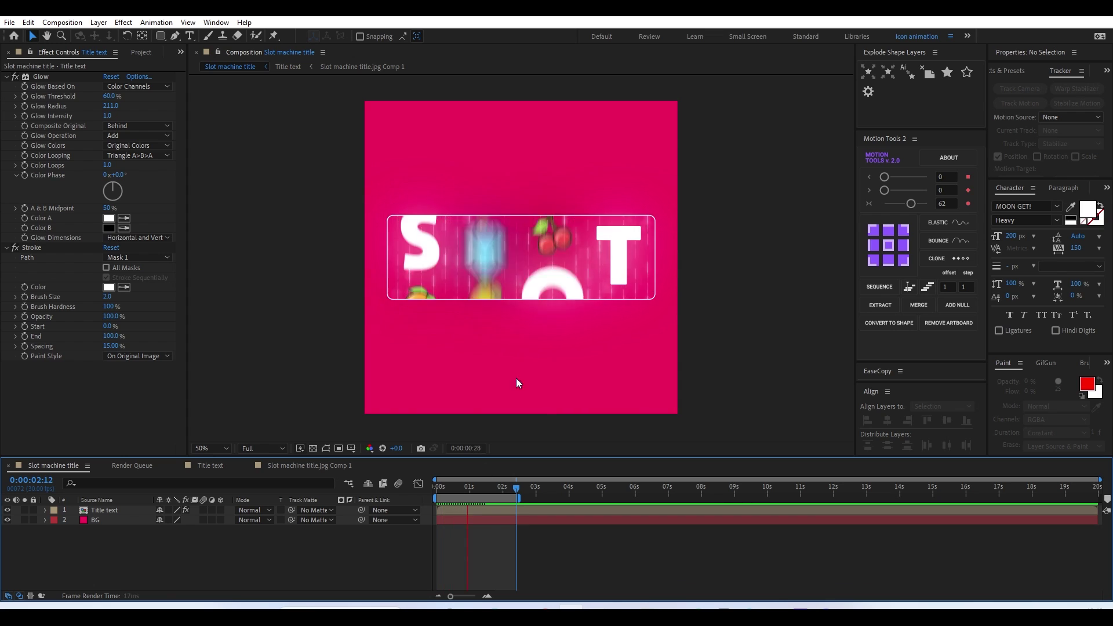
key("grave")
key("slash")
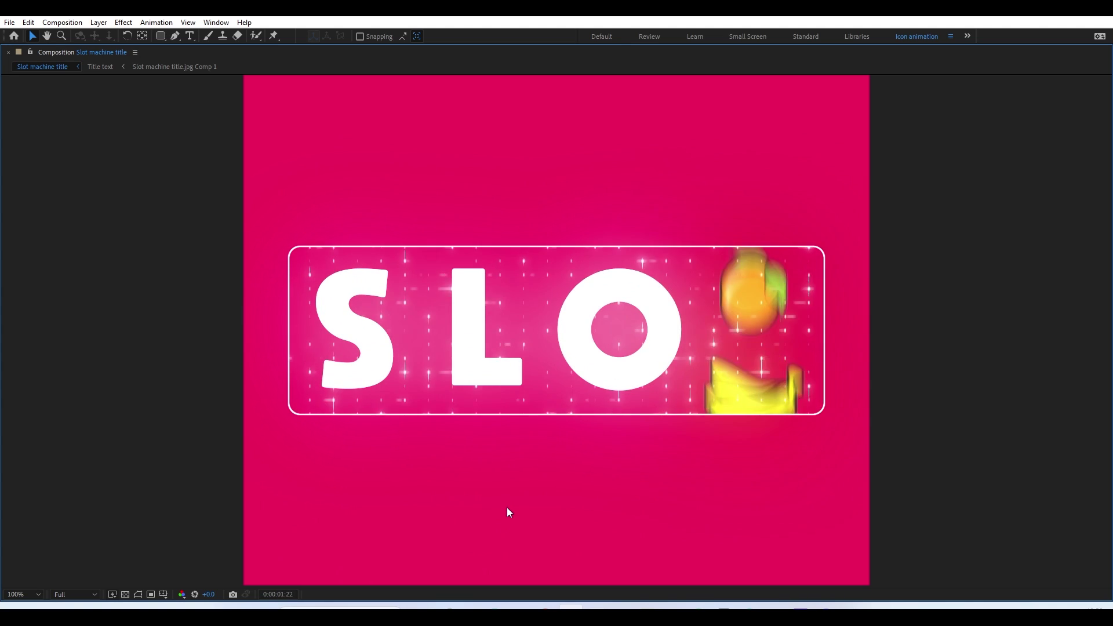
key("grave")
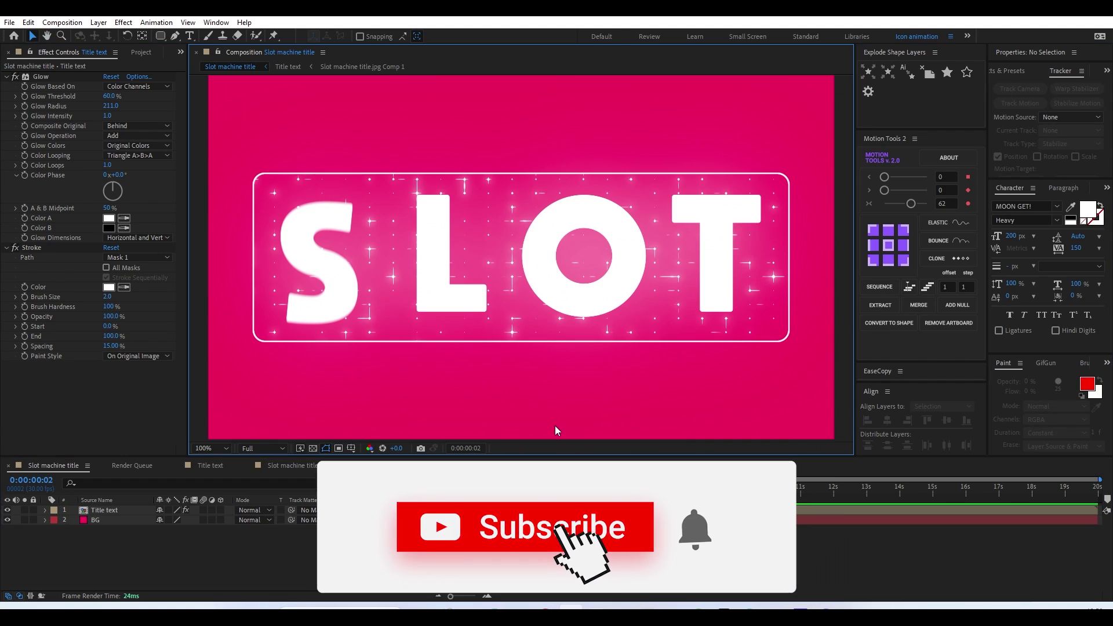